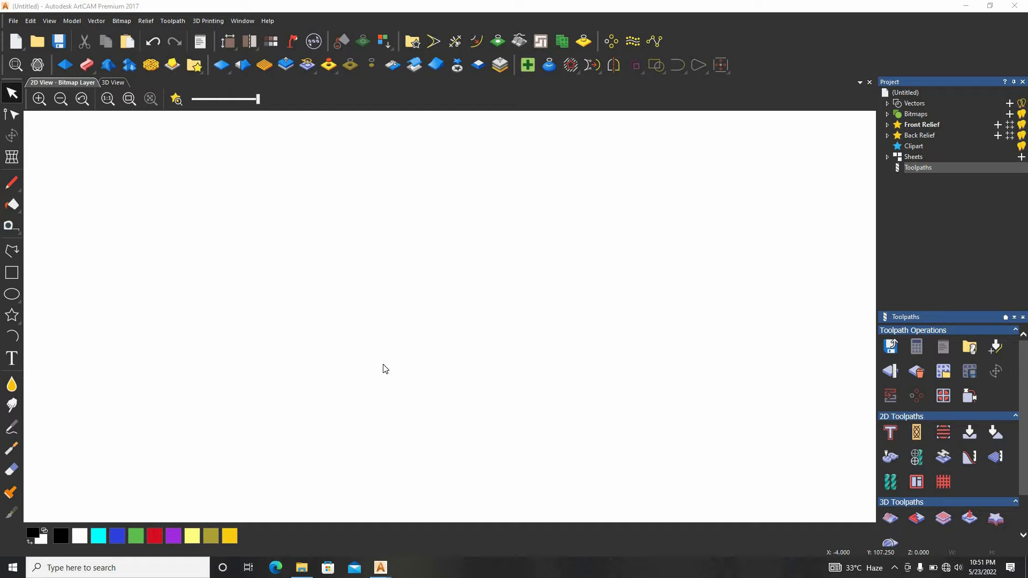
Draw a rectangle about 366.5 mm wide and 182.5 mm high in the middle of the 2D view
click(12, 273)
drag(640, 229, 247, 424)
key(Escape)
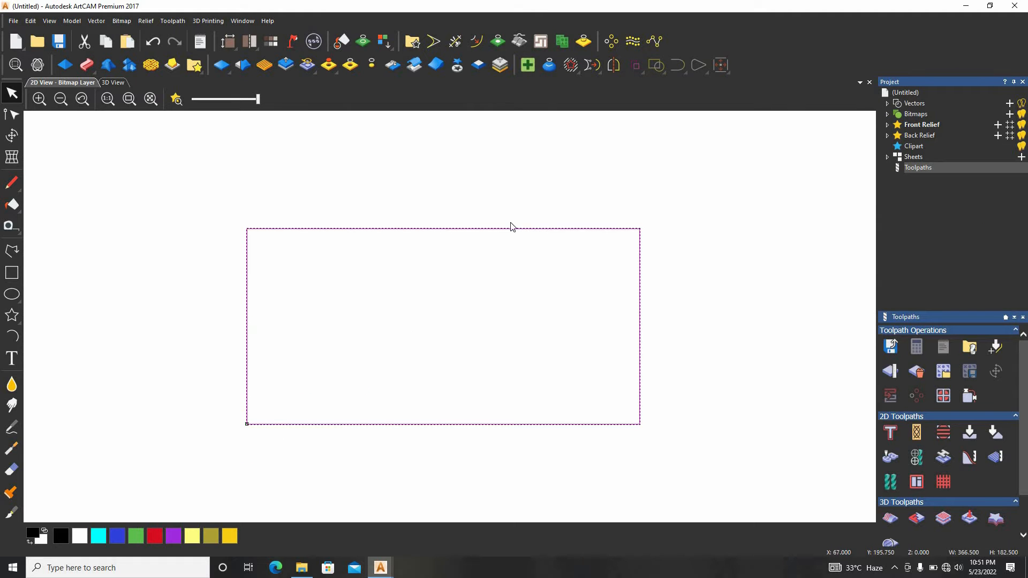
click(543, 173)
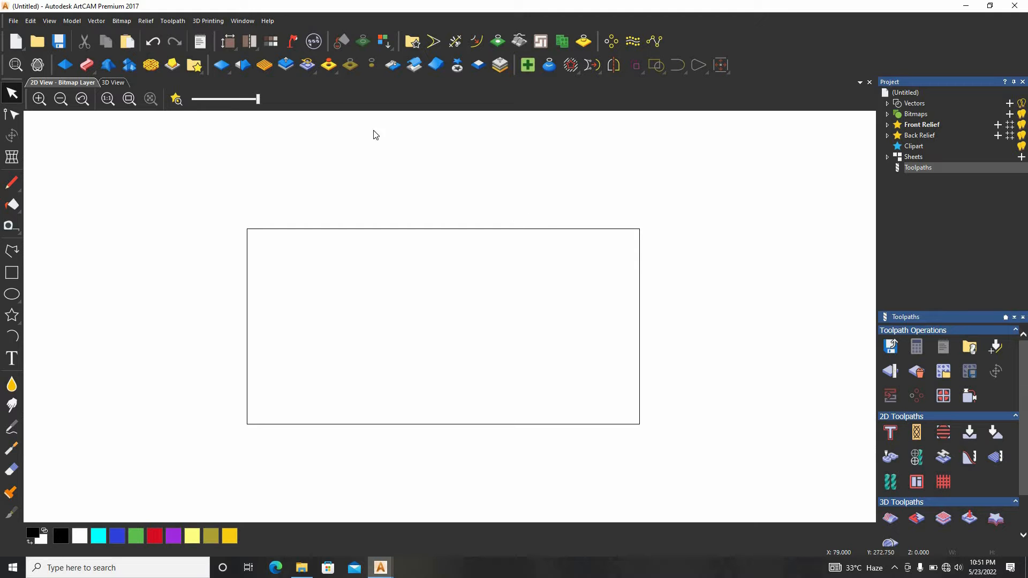
Start a new 2D Profile toolpath for the rectangle
click(170, 24)
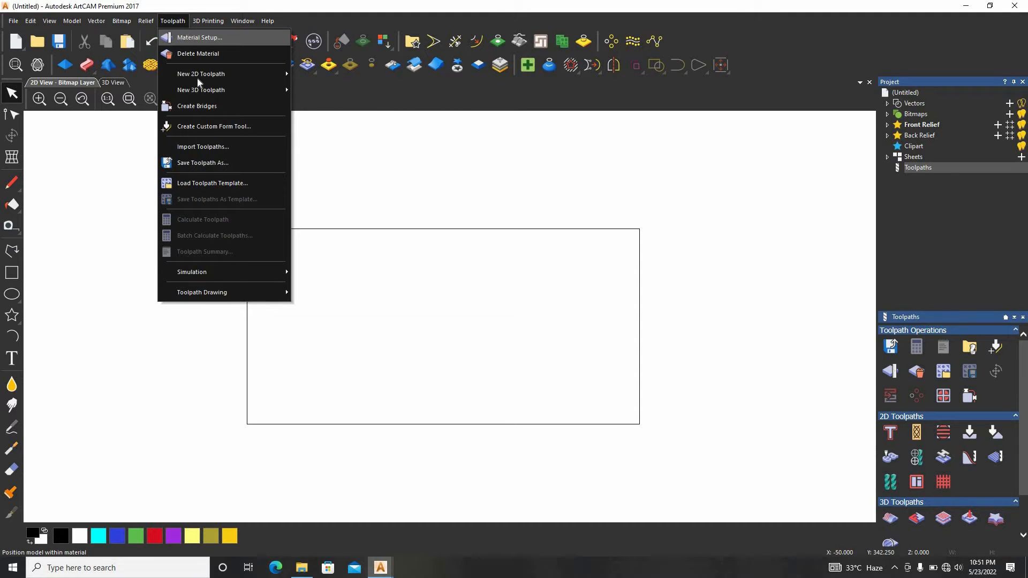
mouse_move(243, 77)
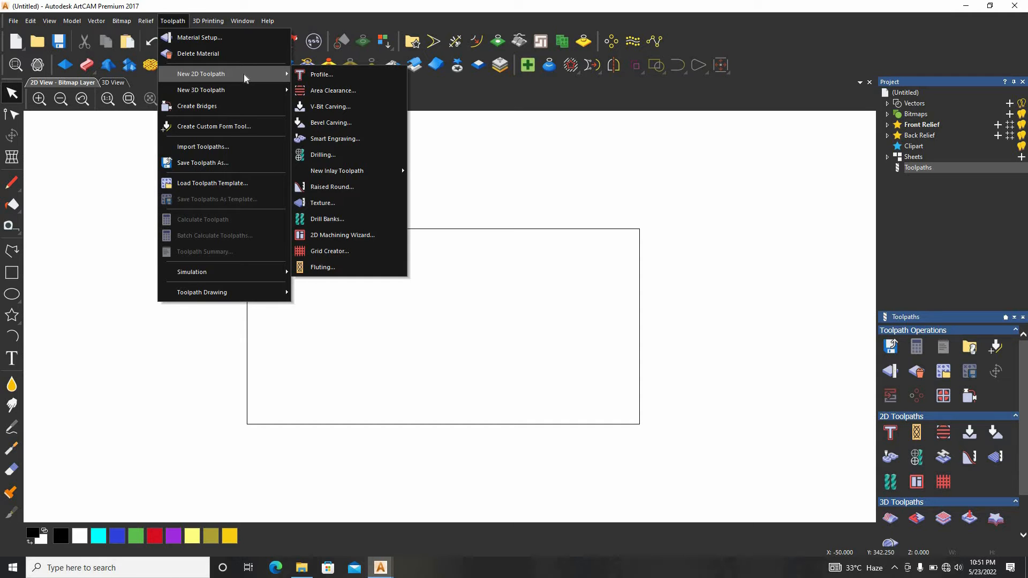
click(316, 74)
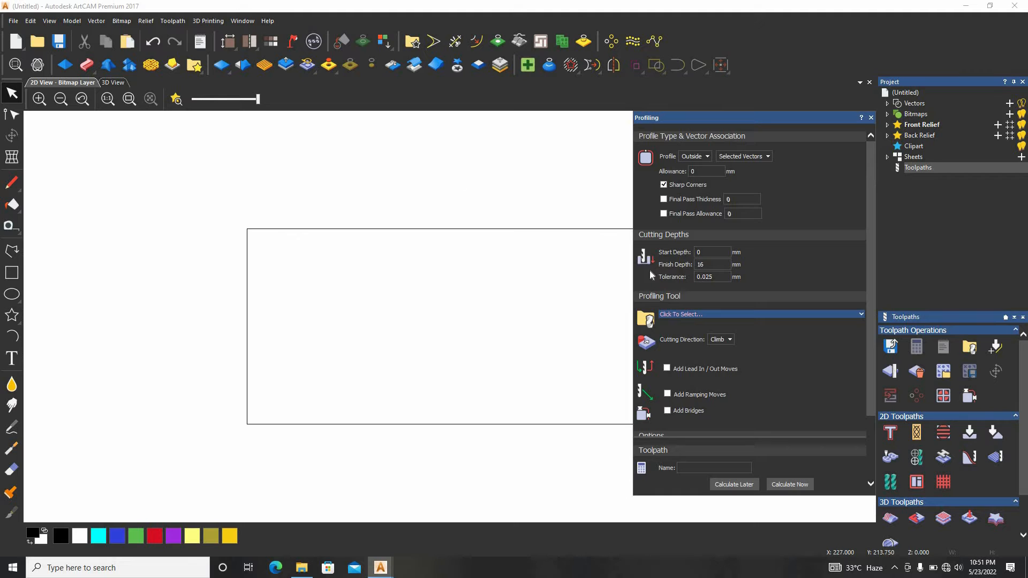
scroll(620, 234, up, 3)
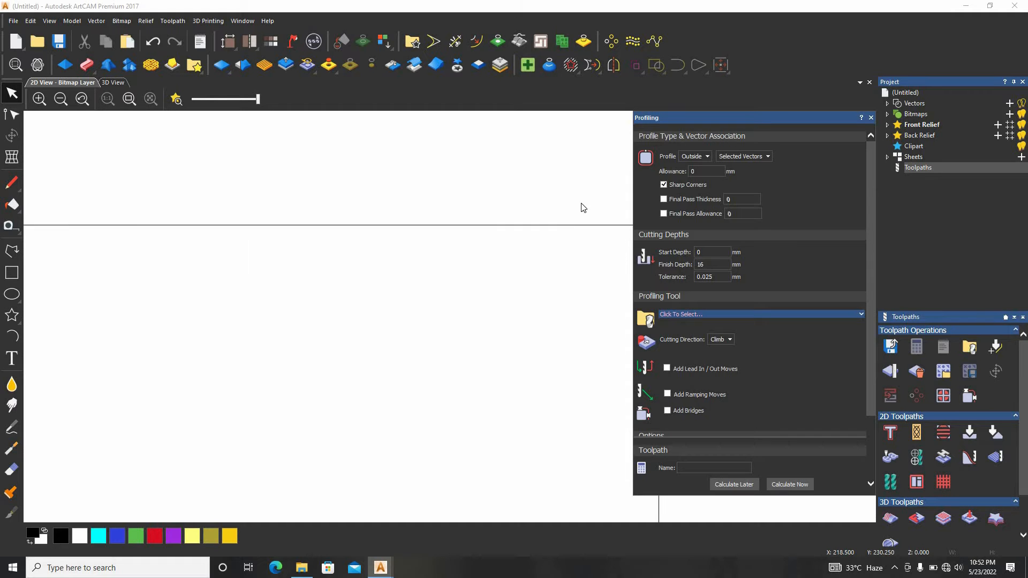
drag(591, 194, 540, 243)
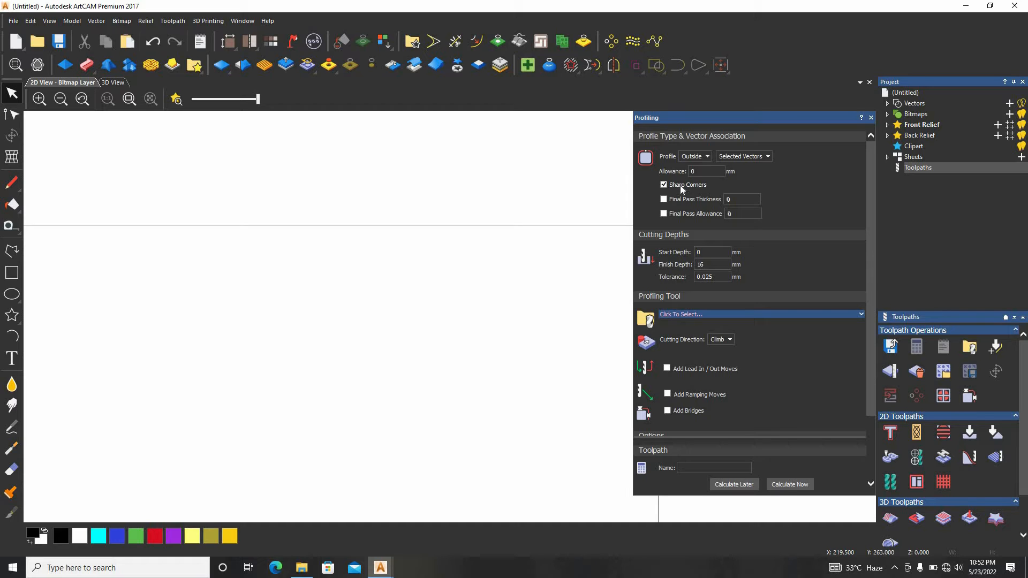
Select the rectangle and set the profile type to Outside, applied to Selected Vectors
click(701, 157)
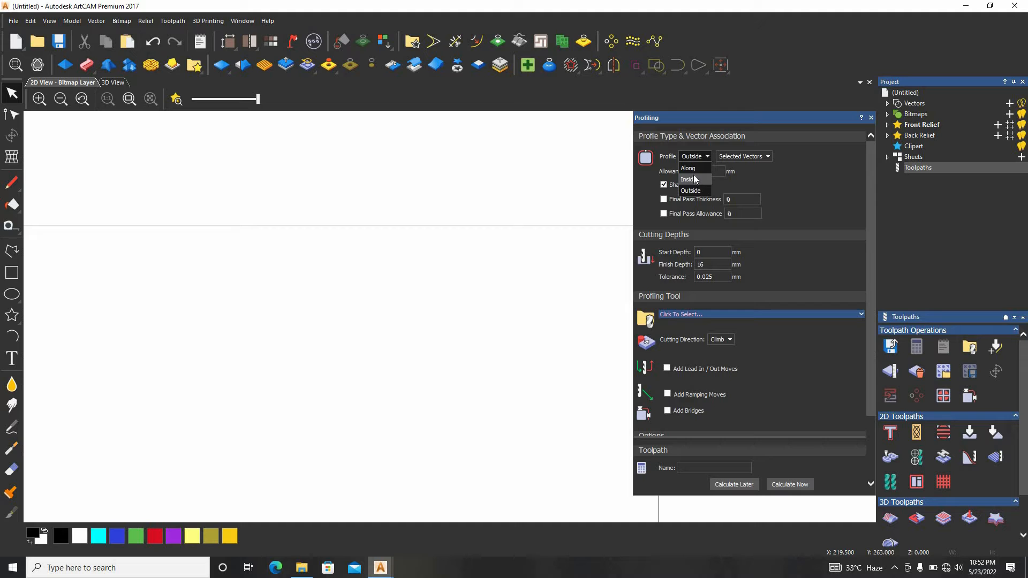
drag(611, 193, 552, 290)
drag(569, 229, 568, 209)
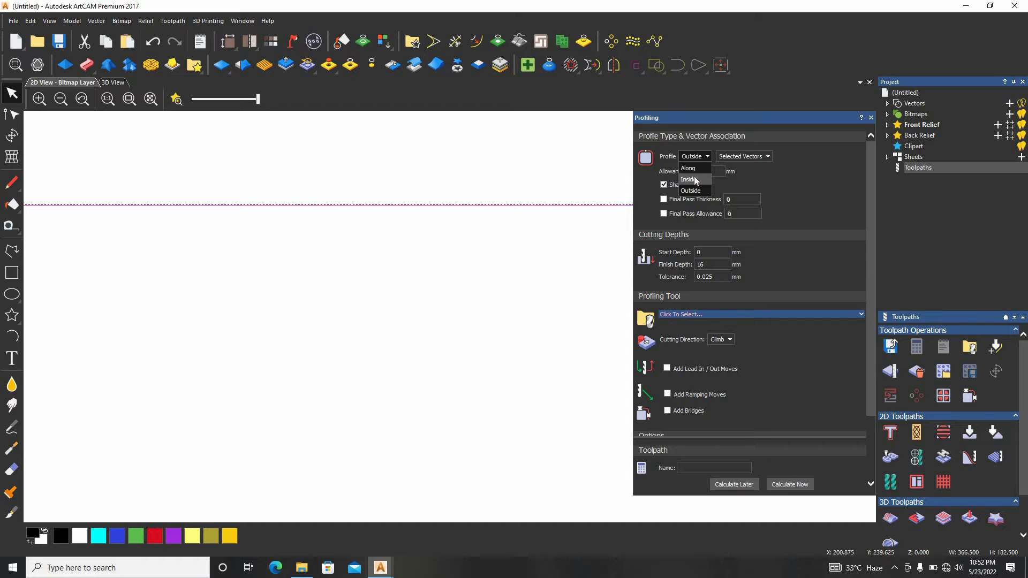
click(734, 156)
click(732, 156)
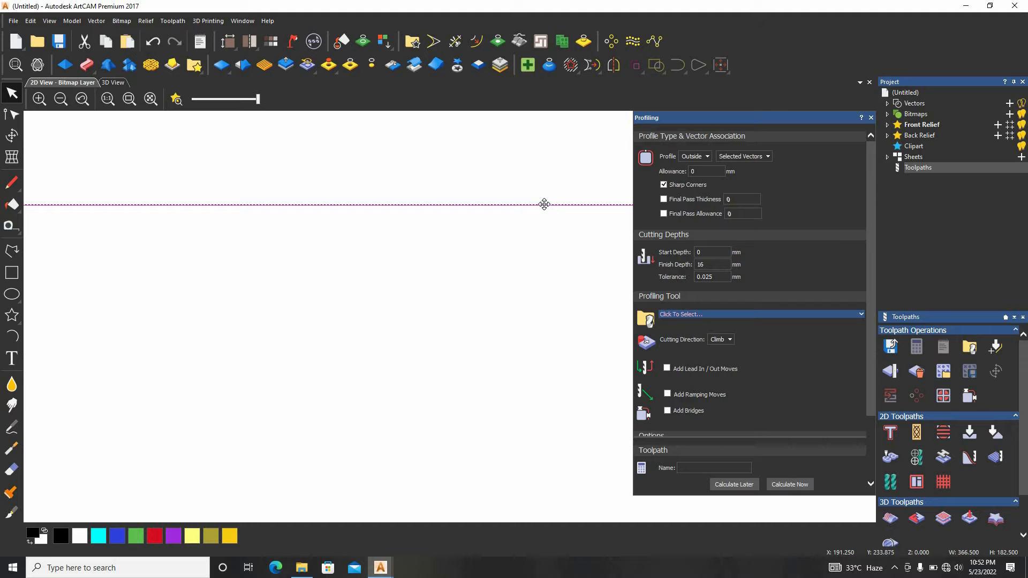
click(704, 157)
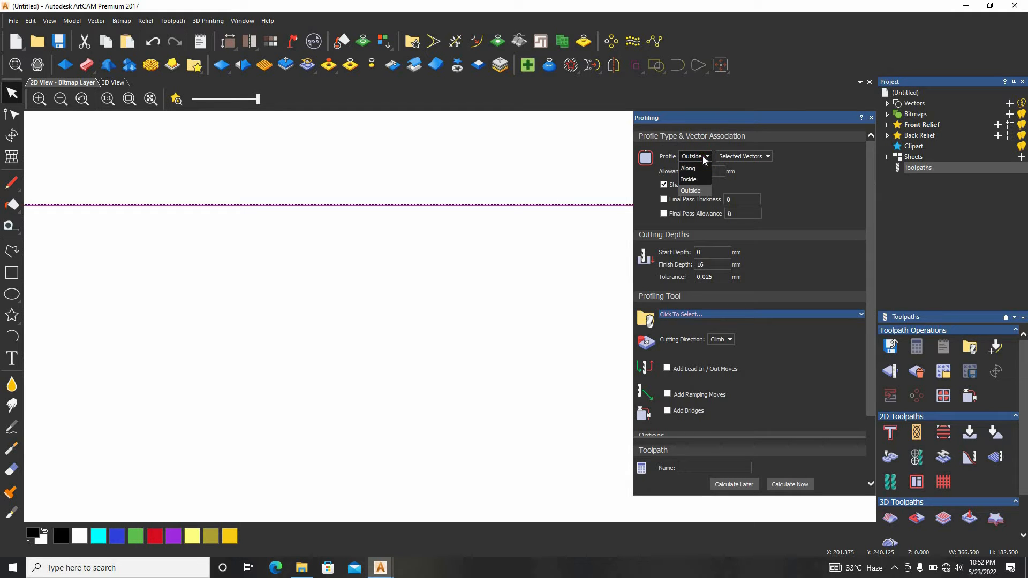
click(691, 191)
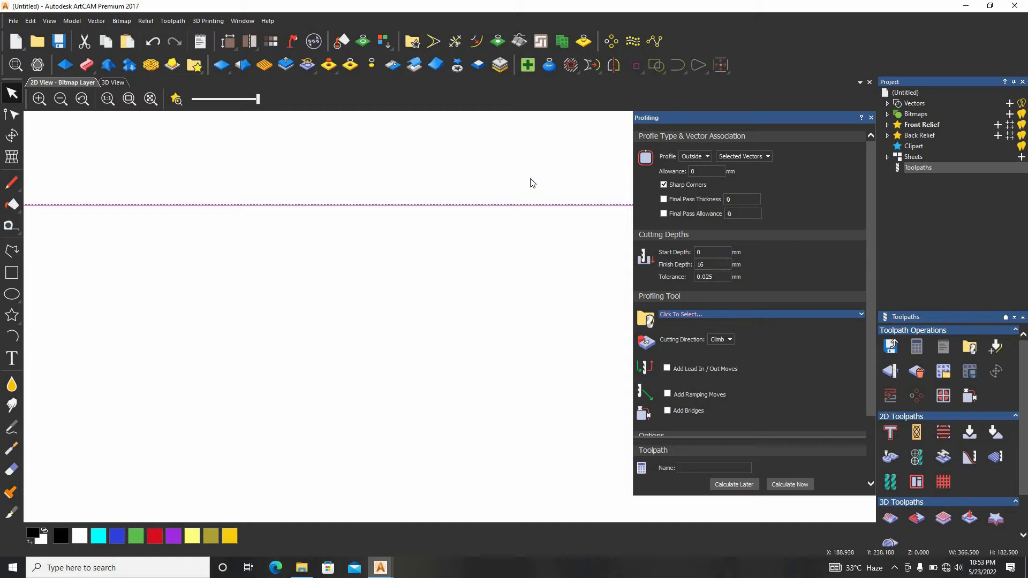
Set the profile's finish depth to 10 mm
scroll(508, 201, up, 4)
drag(721, 268, 590, 264)
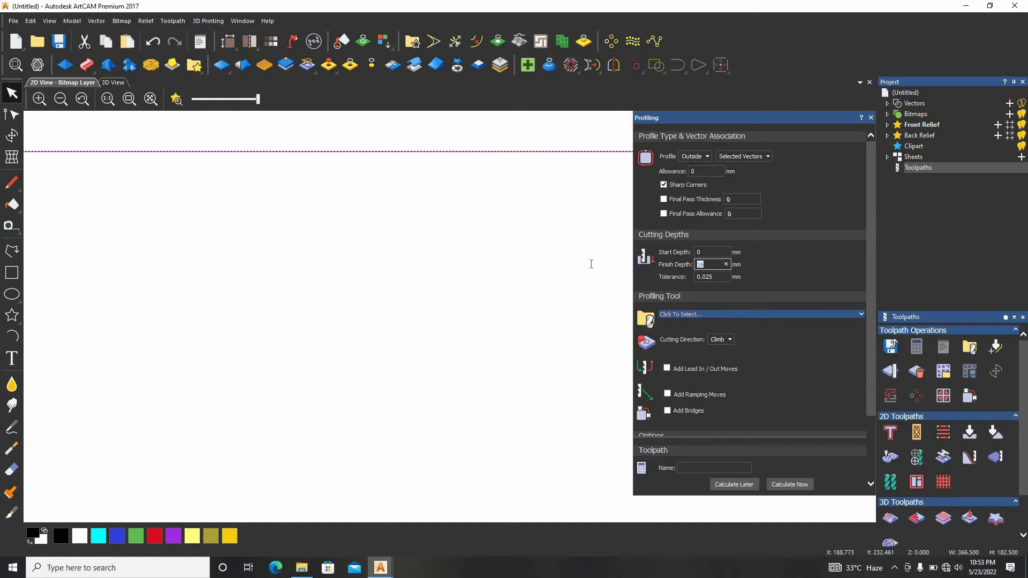
text(10)
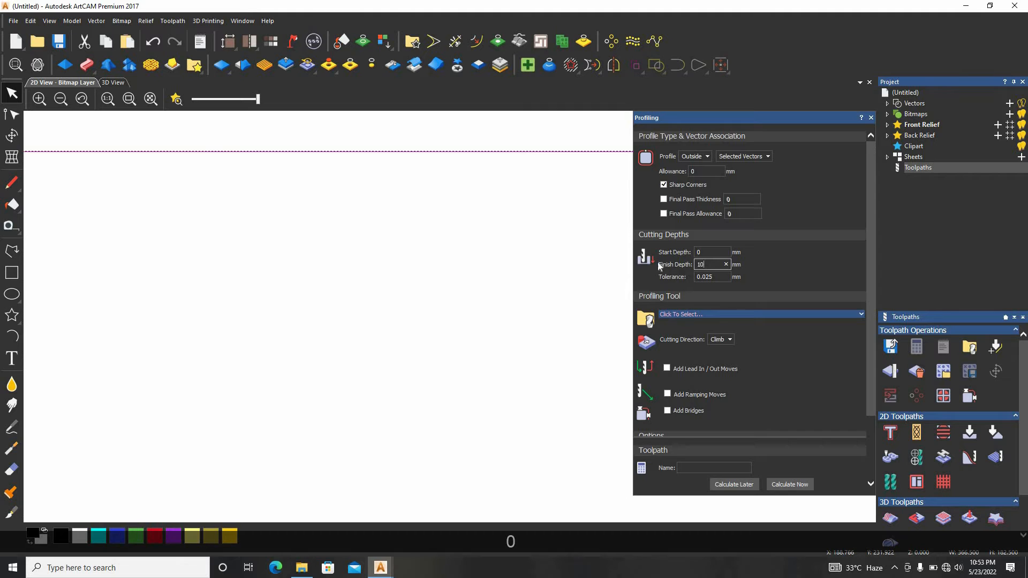
scroll(411, 121, up, 4)
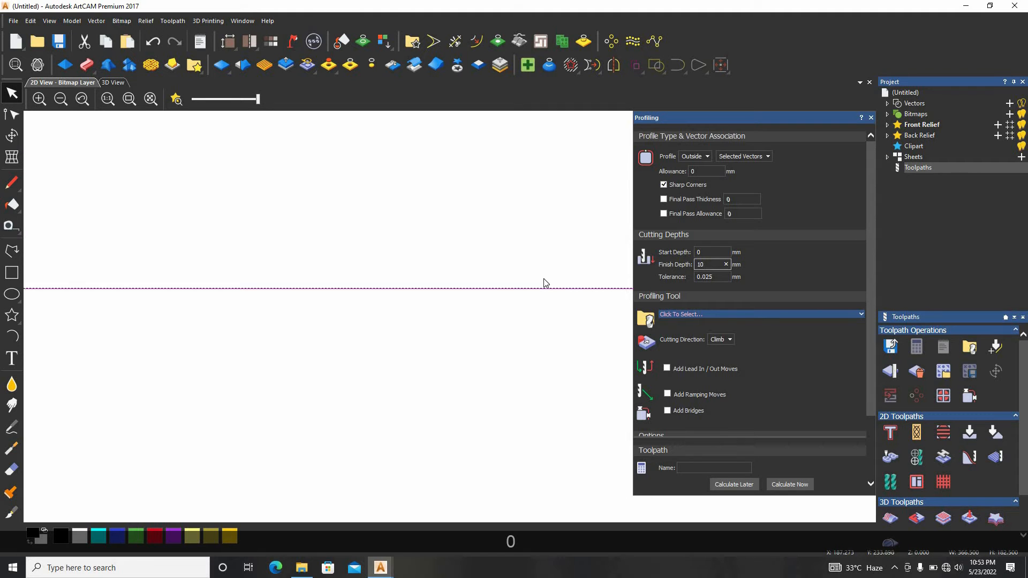
Choose End Mill 6 mm from the Wood or Plastic Roughing and 2D Finishing group as the profiling tool
click(733, 316)
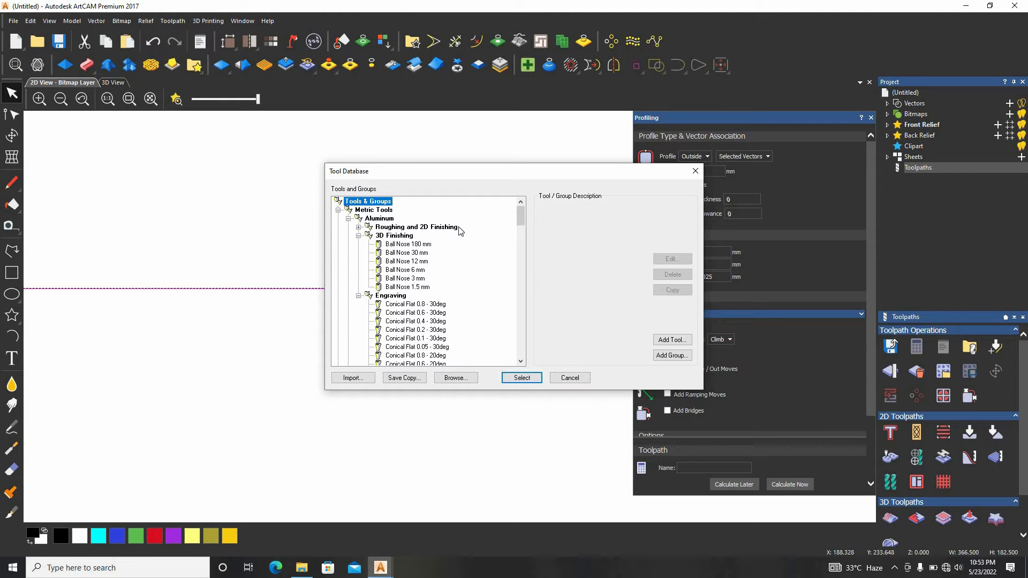
scroll(462, 236, down, 1)
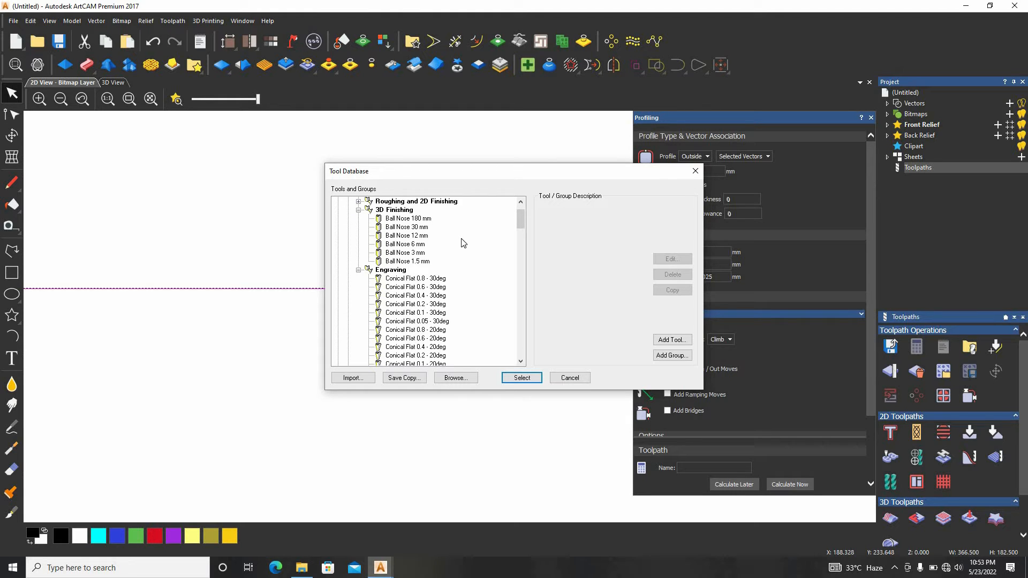
scroll(454, 259, down, 1)
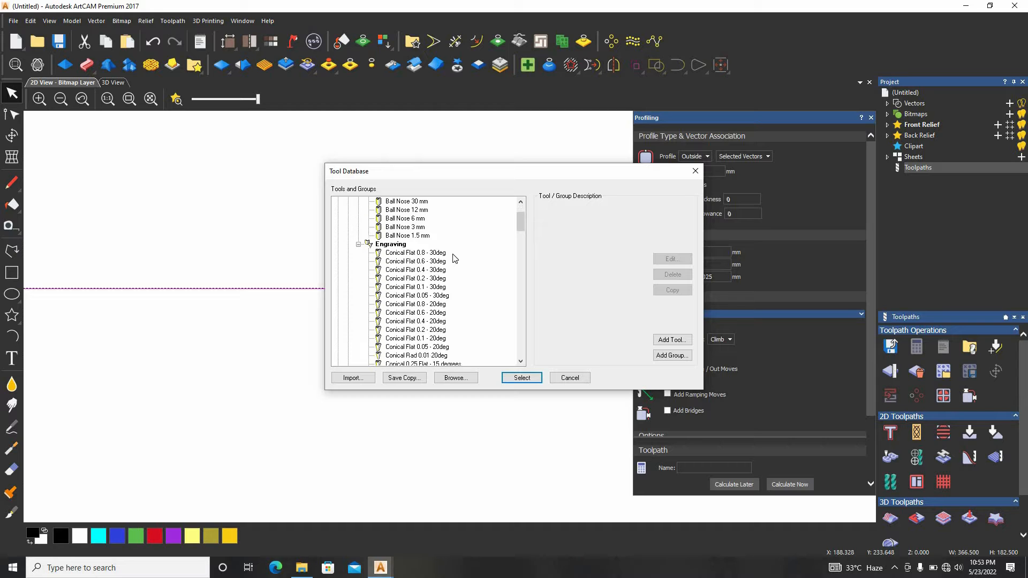
scroll(454, 259, down, 1)
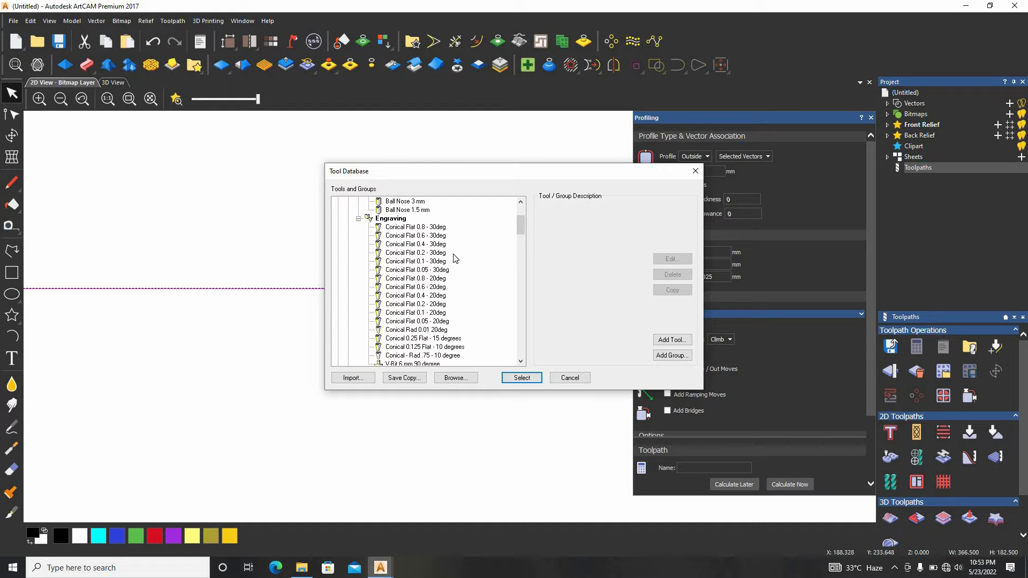
scroll(455, 260, down, 4)
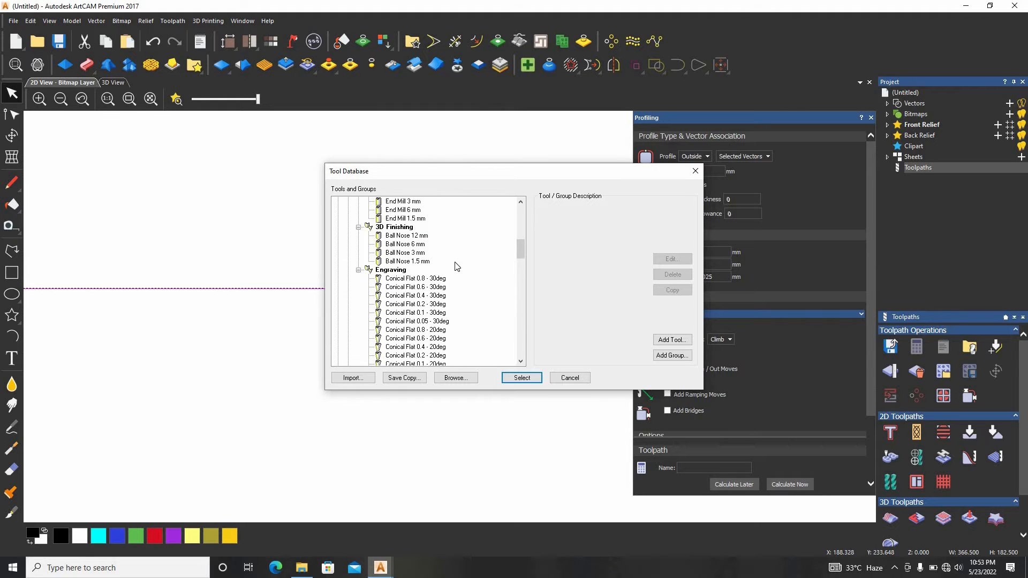
scroll(455, 266, down, 3)
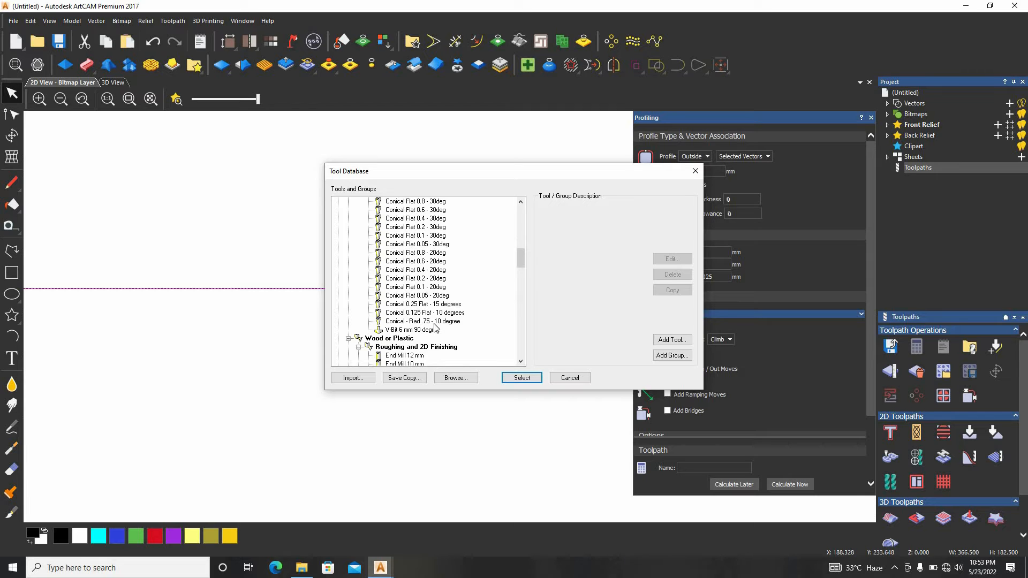
scroll(436, 328, down, 2)
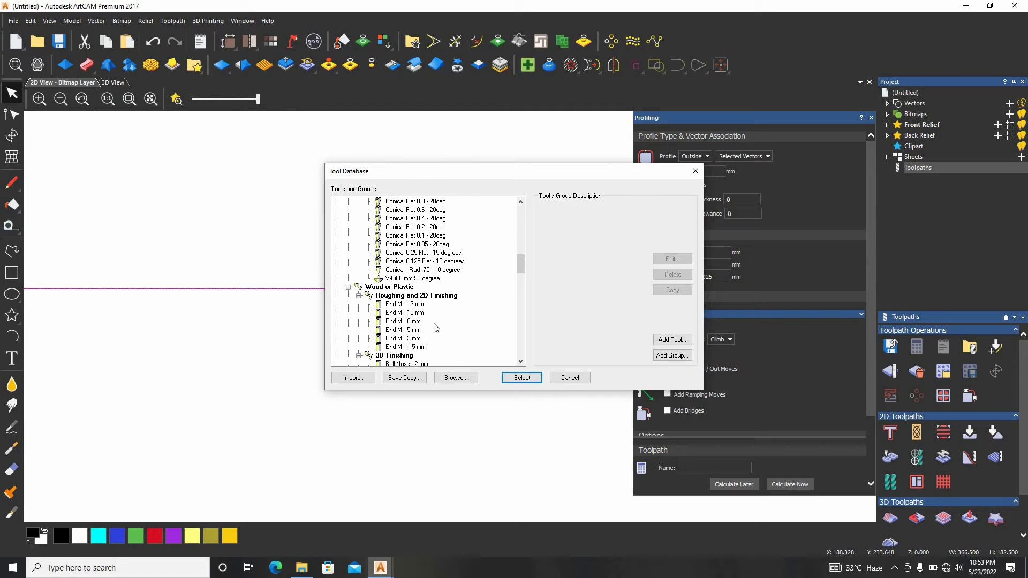
double_click(405, 321)
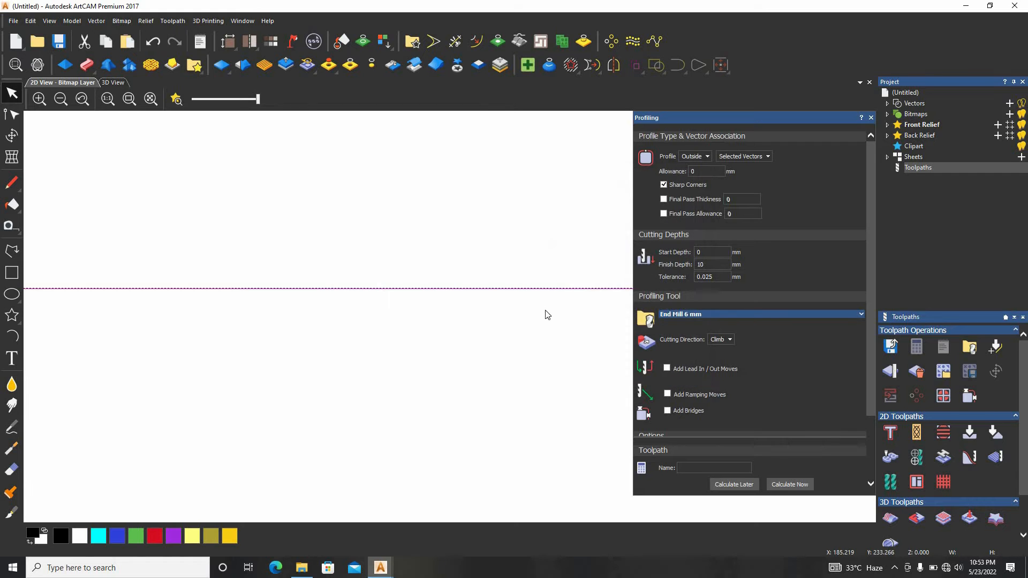
Expand the end mill's cutting parameters and set its stepdown to 5 mm
click(817, 314)
scroll(672, 366, down, 2)
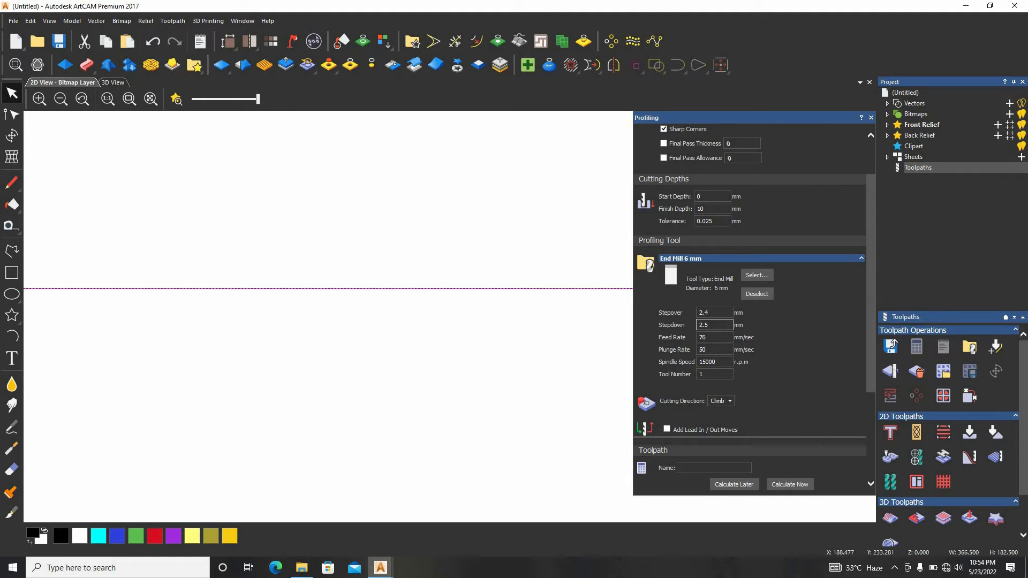
double_click(703, 325)
click(714, 325)
text(5)
Set the end mill's feed rate to 120 mm/sec and its plunge rate to 80 mm/sec
scroll(717, 339, down, 2)
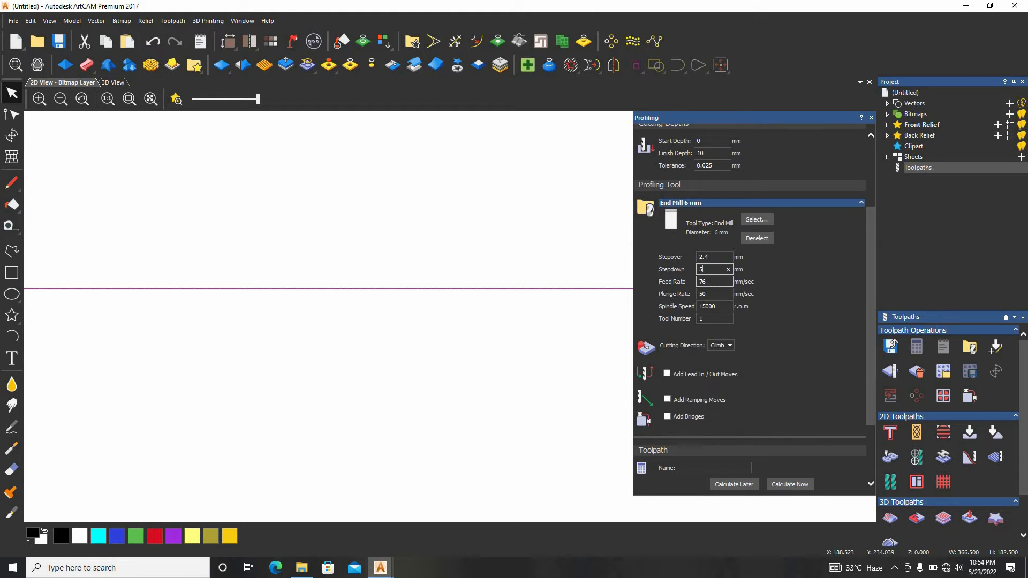
key(Tab)
text(120)
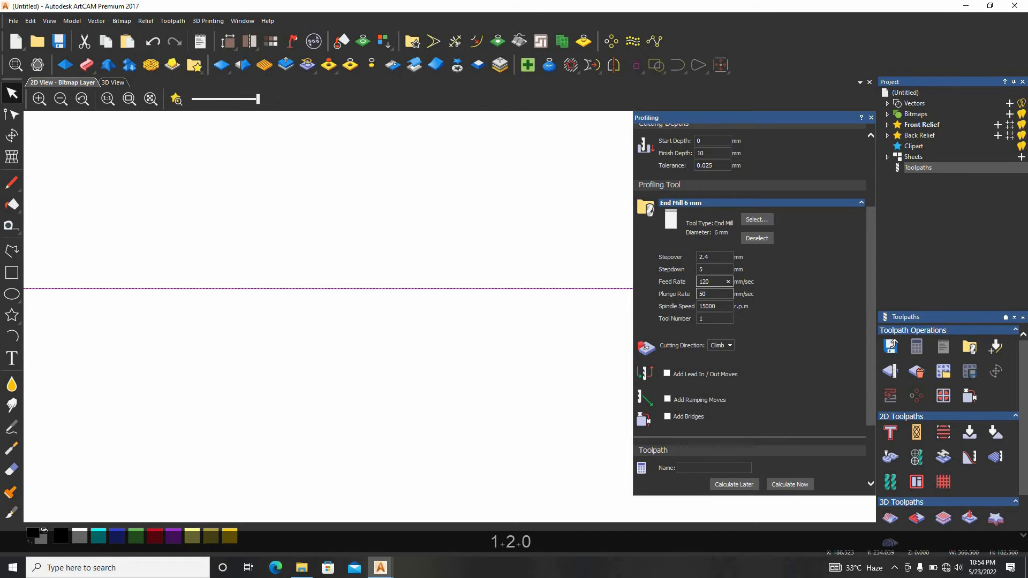
key(Tab)
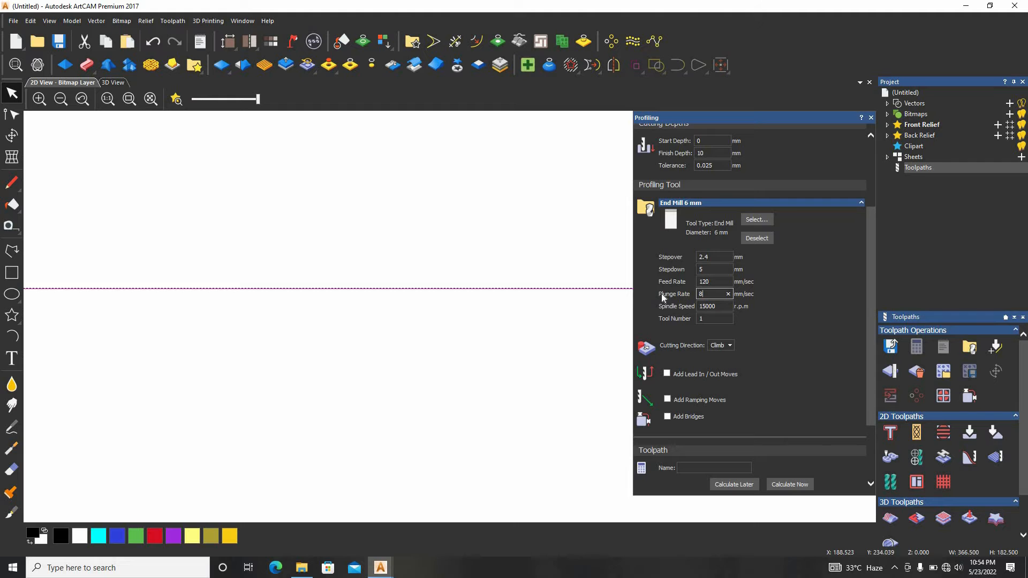
text(80)
Review the remaining profiling settings, expanding the Safe Z and home position values and the material thickness details
scroll(734, 344, down, 2)
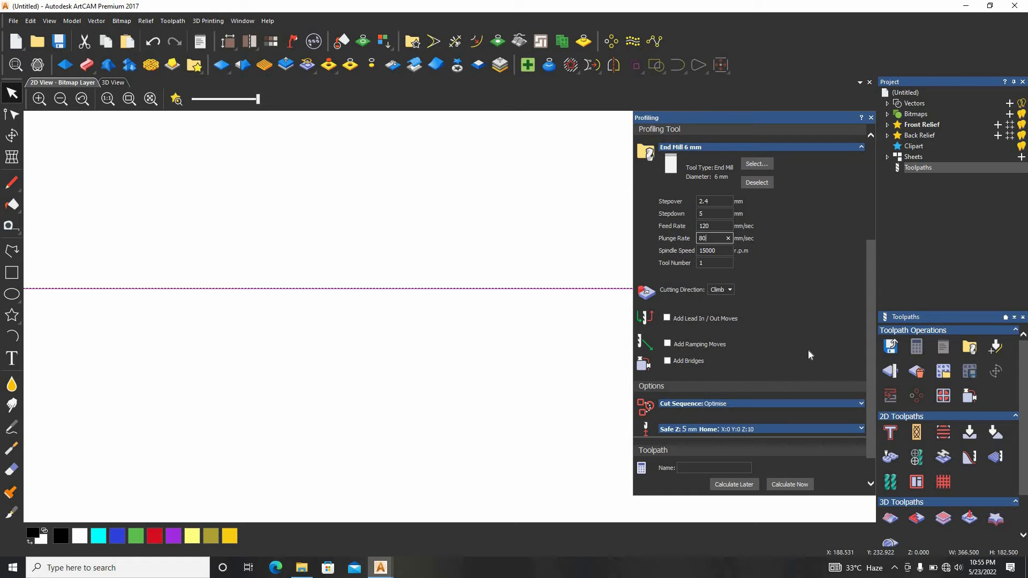
scroll(761, 397, down, 1)
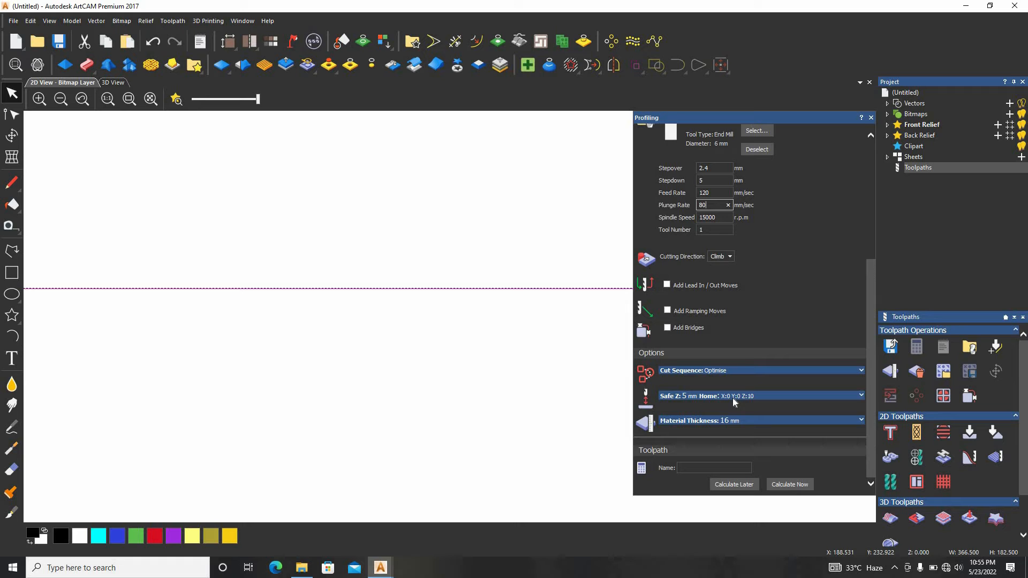
scroll(733, 396, up, 5)
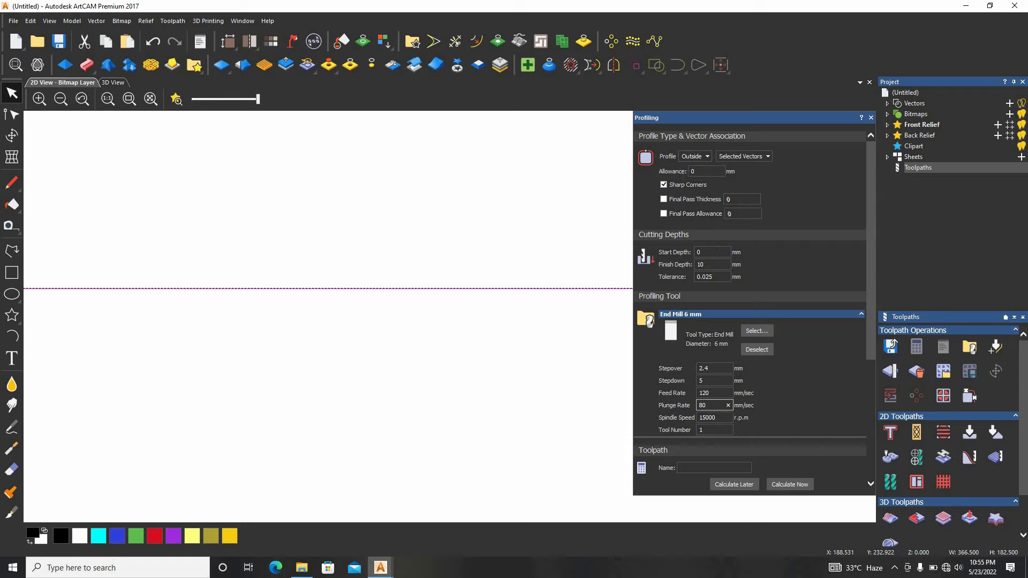
scroll(715, 270, down, 1)
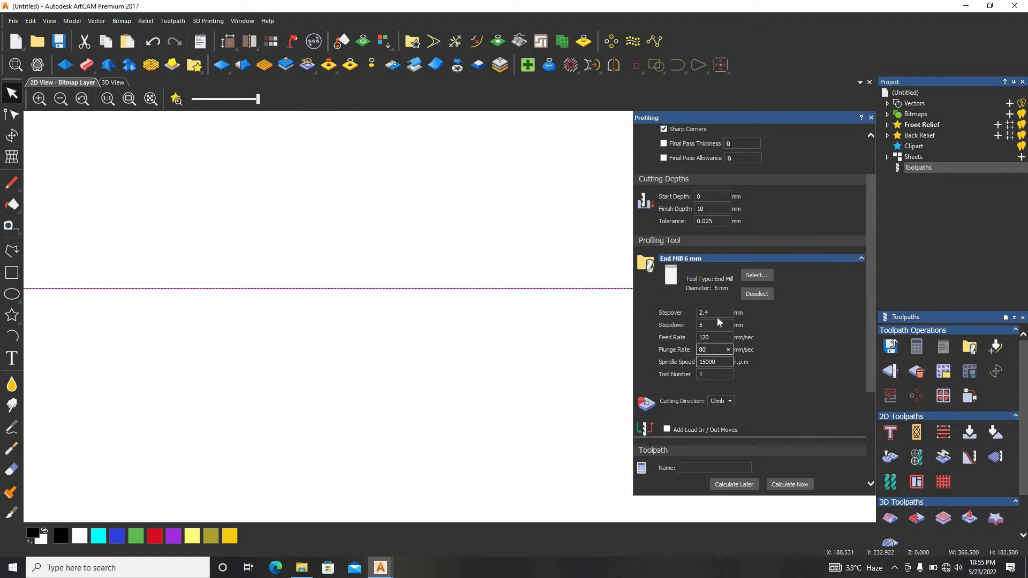
scroll(744, 338, down, 3)
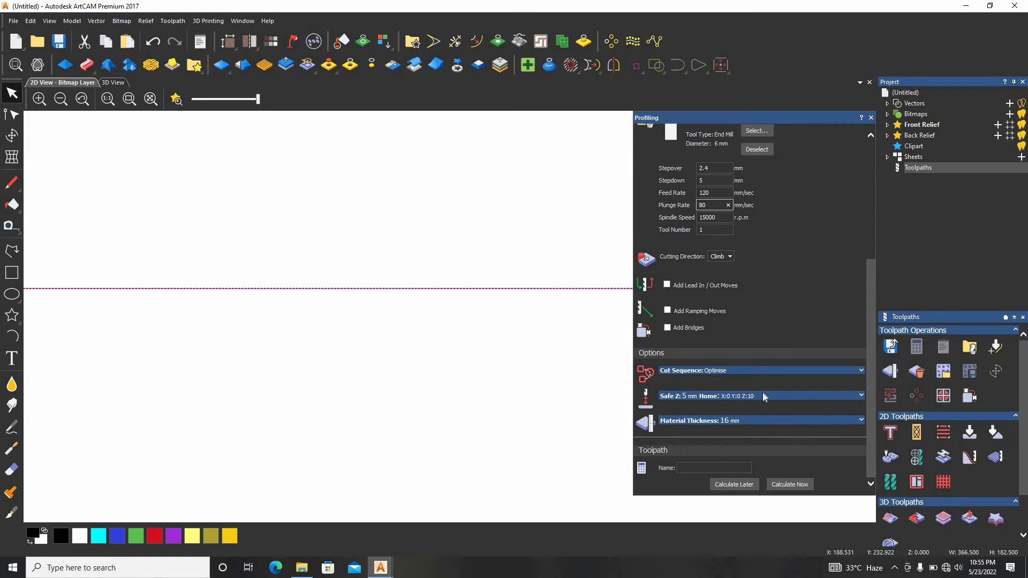
click(762, 395)
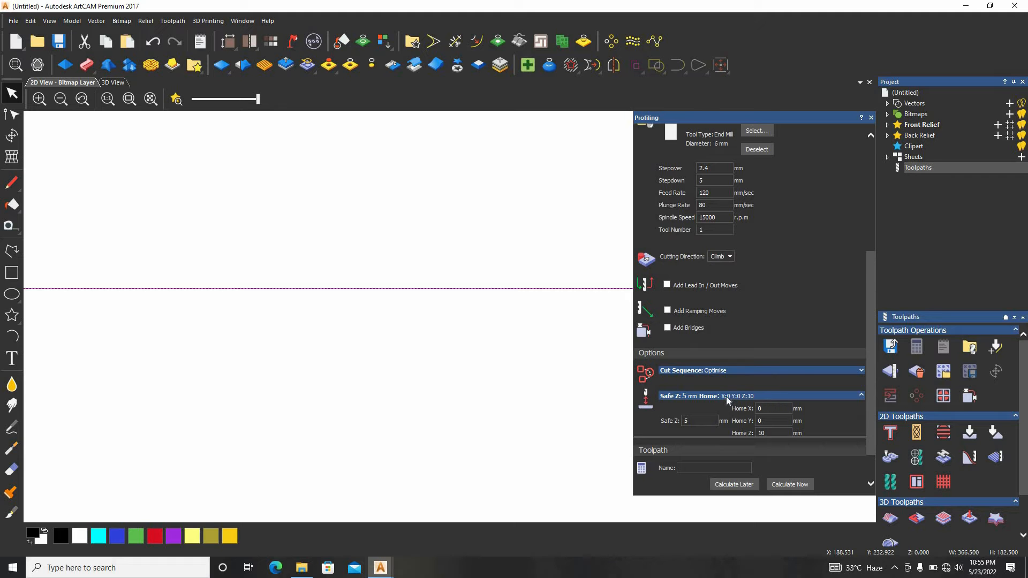
scroll(726, 396, down, 1)
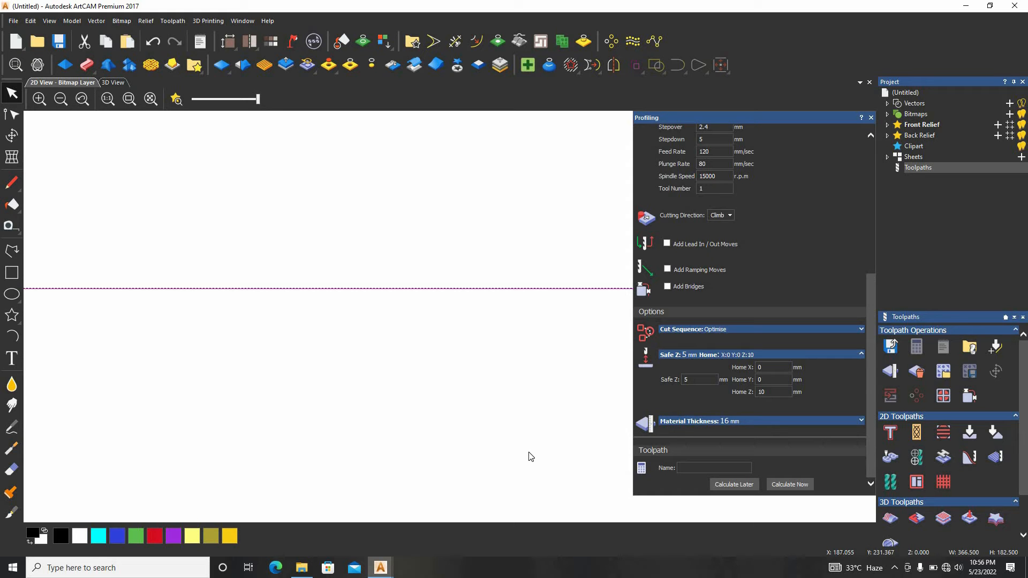
click(795, 420)
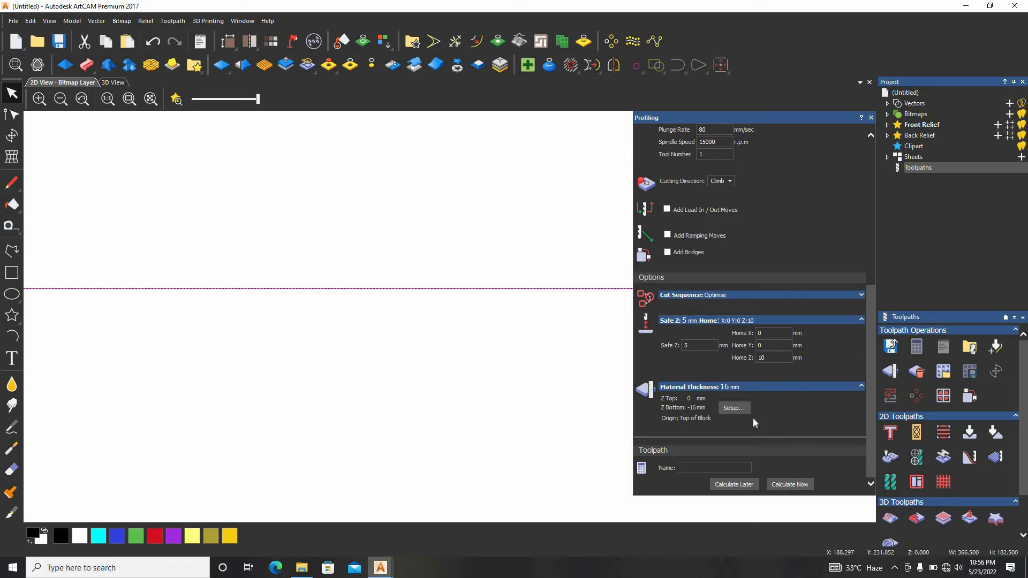
Open the material setup and accept it with Material Z Zero at the top of the block
click(735, 408)
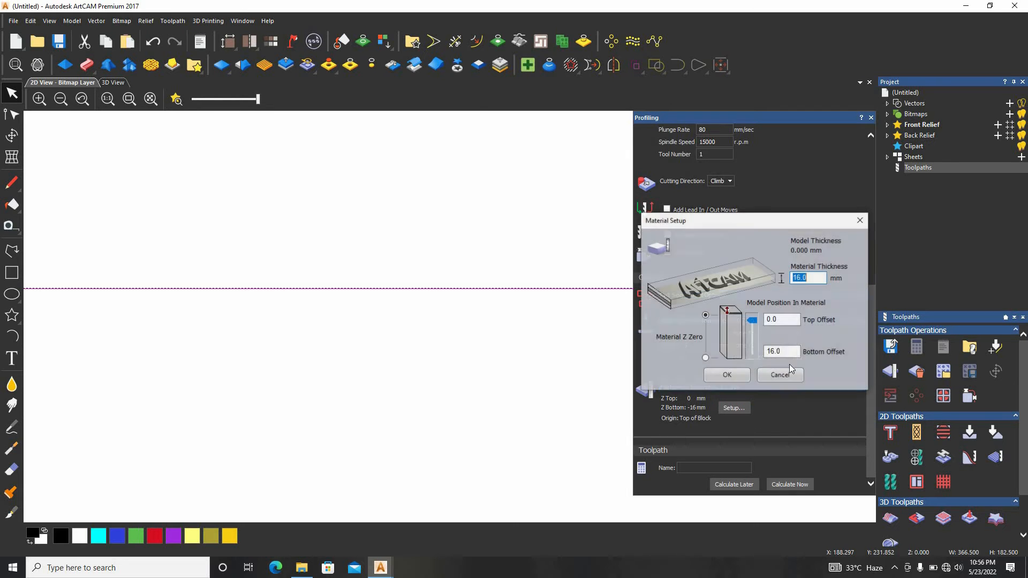
click(817, 277)
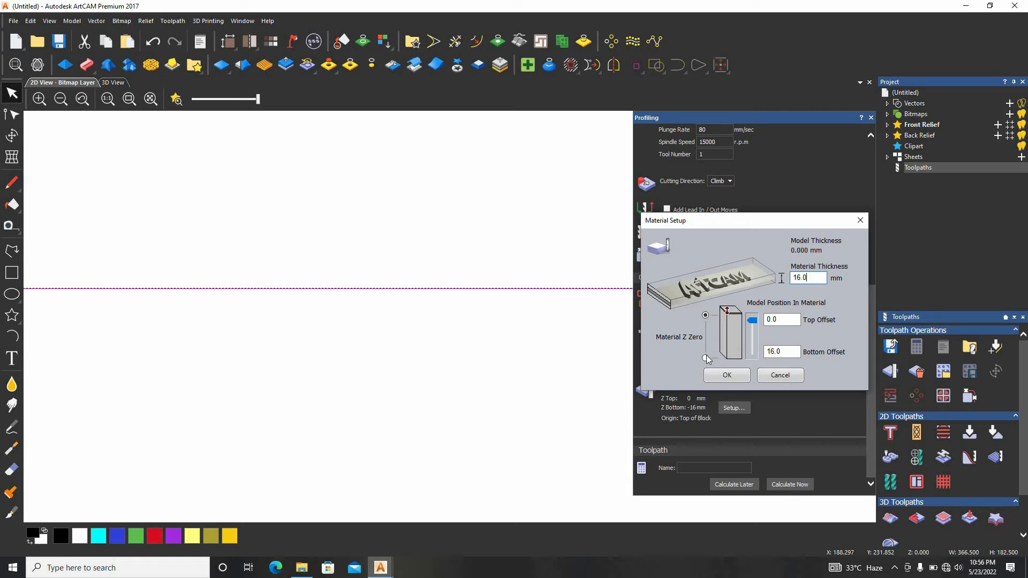
click(705, 315)
click(735, 379)
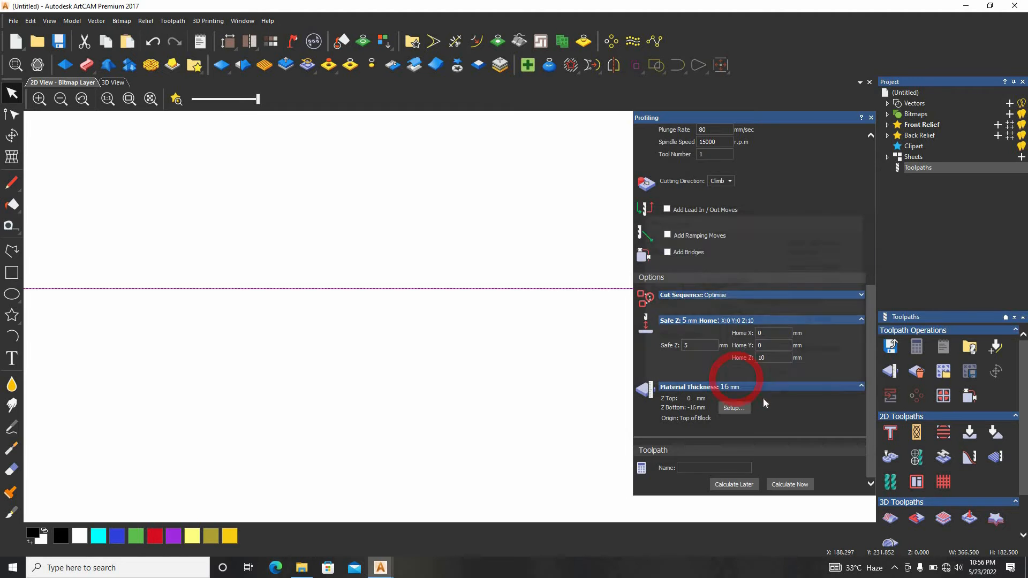
Calculate the outside profile toolpath for the selected rectangle and inspect its offset line
scroll(610, 188, up, 1)
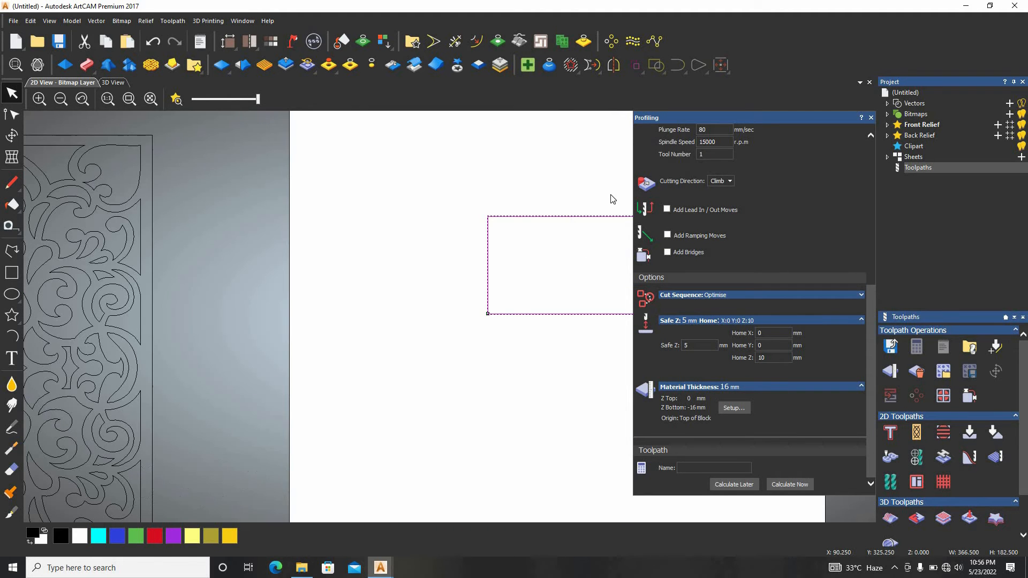
scroll(612, 200, up, 2)
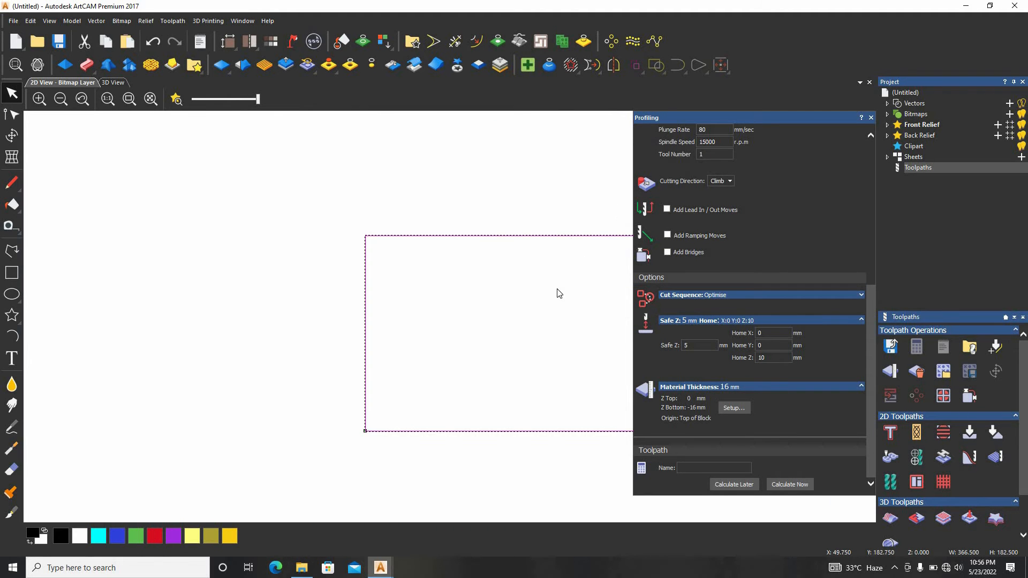
click(798, 487)
scroll(490, 236, up, 2)
scroll(490, 237, up, 2)
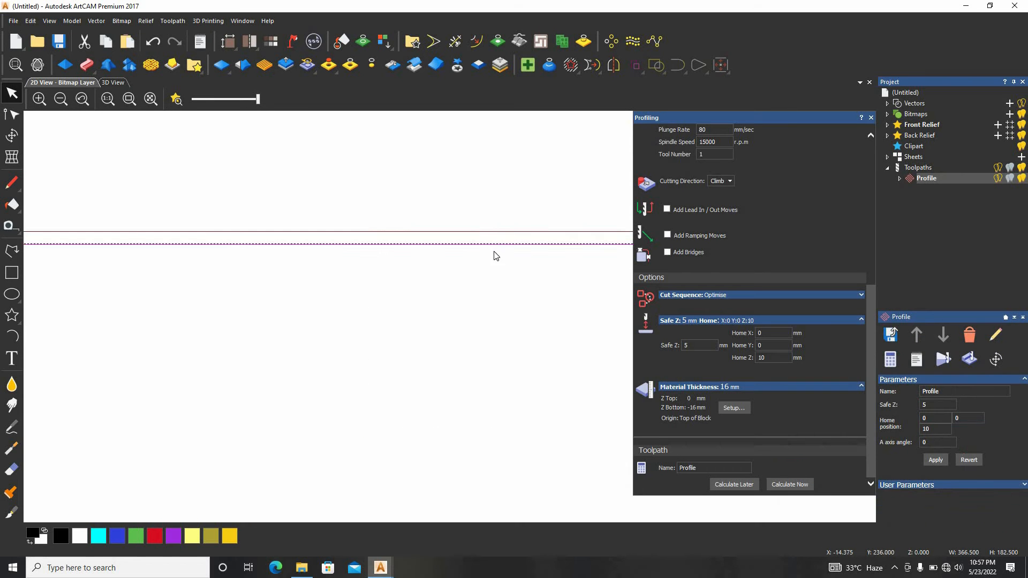
scroll(709, 175, up, 3)
scroll(708, 174, up, 3)
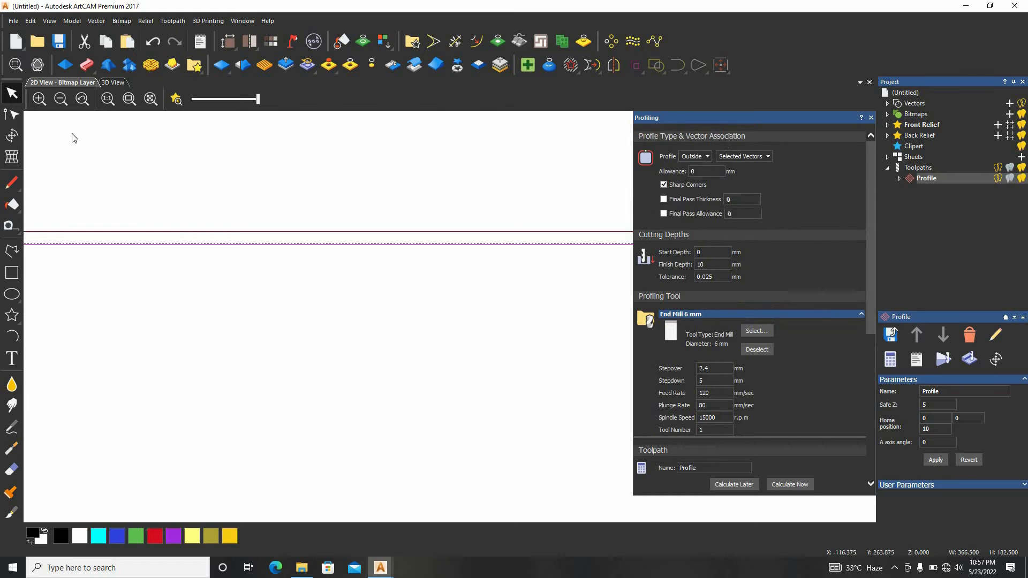
Examine the calculated outside toolpath in 3D, first from an isometric view and then from above
click(114, 83)
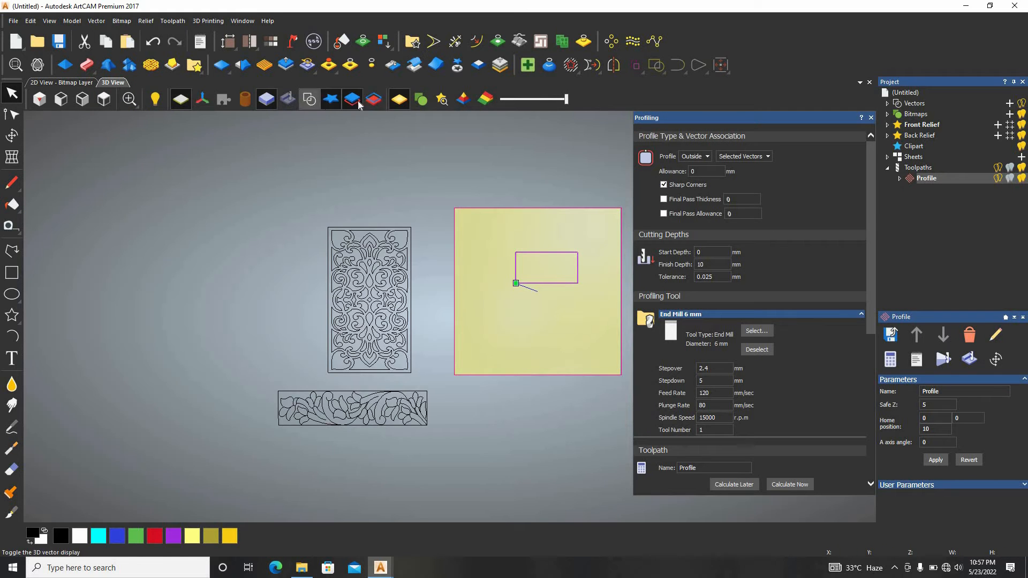
click(39, 99)
scroll(500, 297, up, 6)
scroll(370, 300, up, 5)
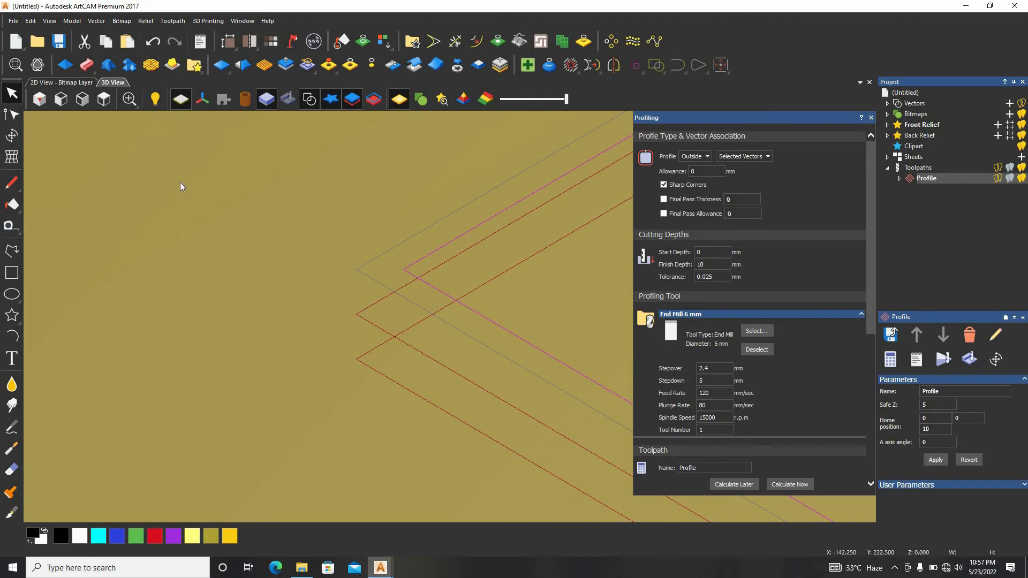
click(104, 100)
scroll(557, 253, up, 10)
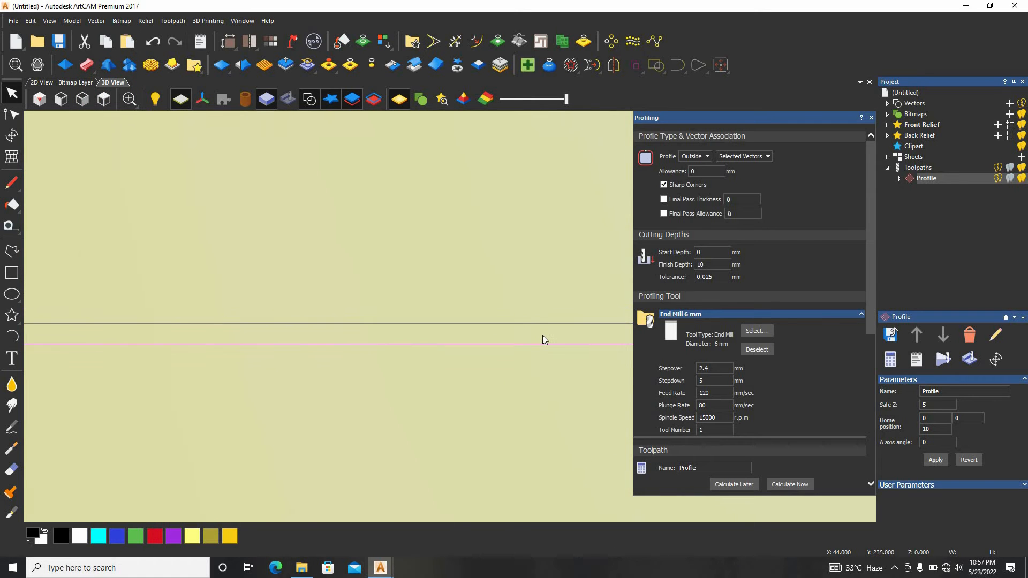
Change the profile type to Along and recalculate the rectangle's toolpath
click(694, 156)
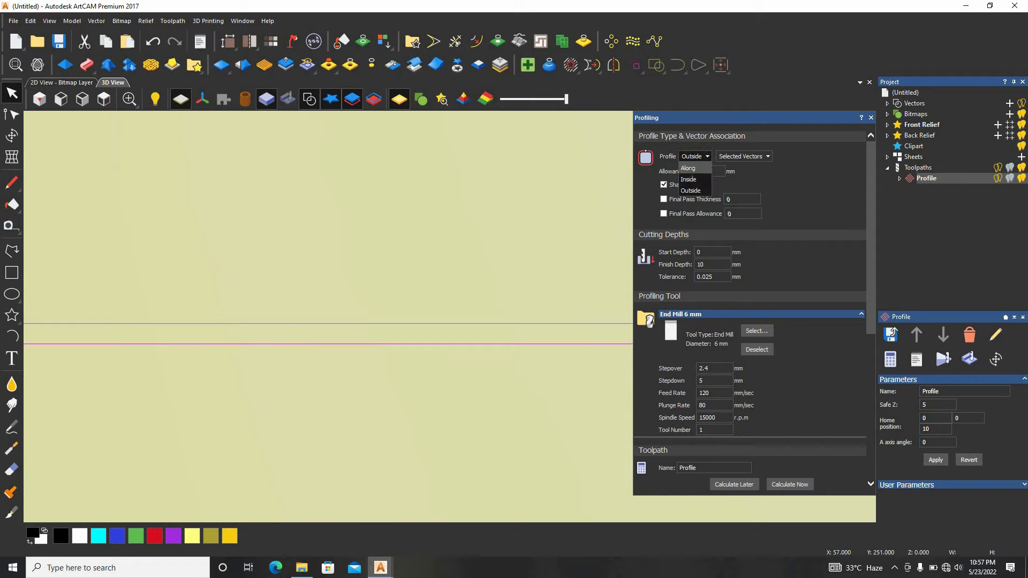
click(693, 188)
click(798, 486)
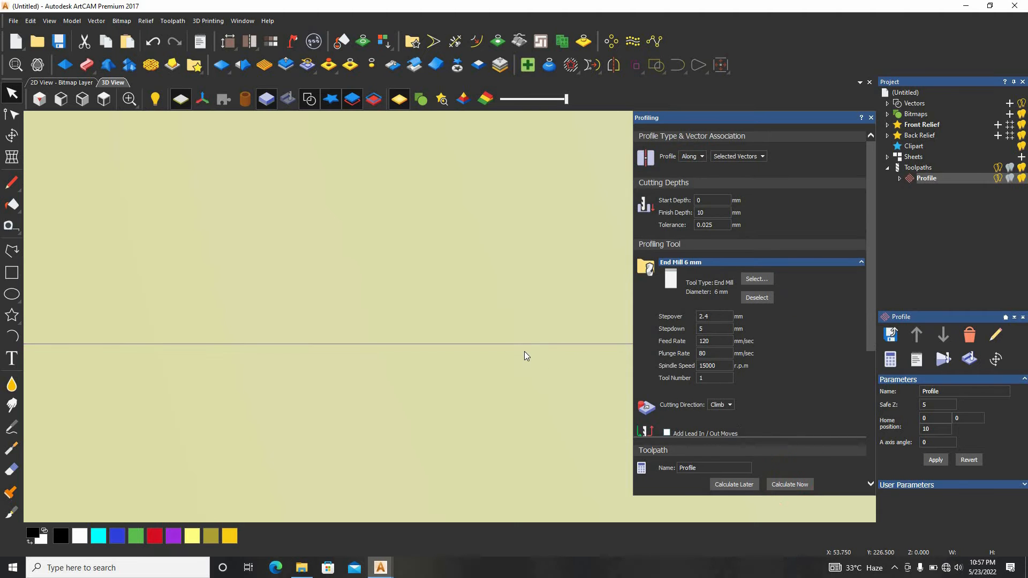
Change the profile type to Inside and recalculate the rectangle's toolpath
click(689, 156)
click(689, 179)
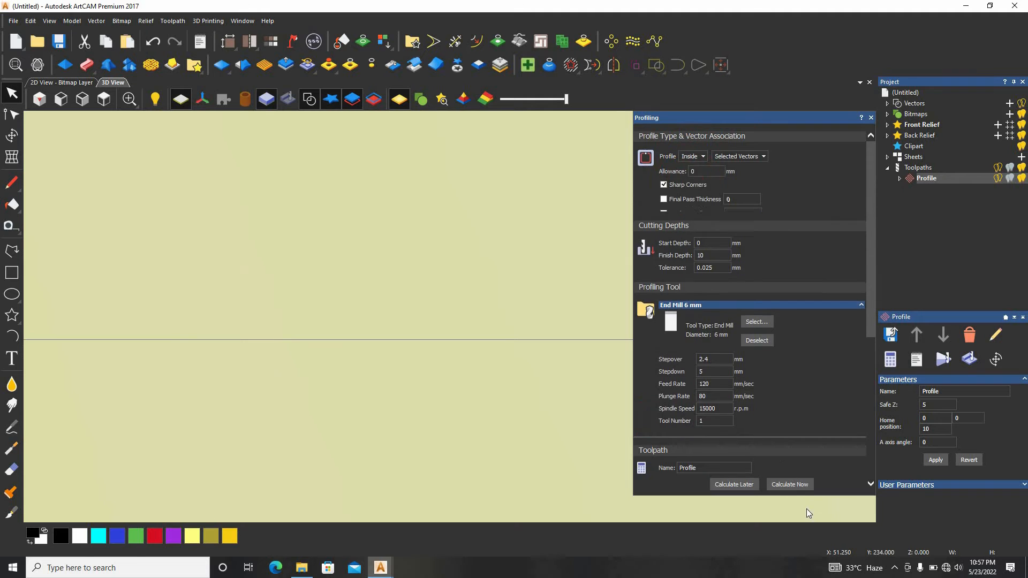
click(805, 484)
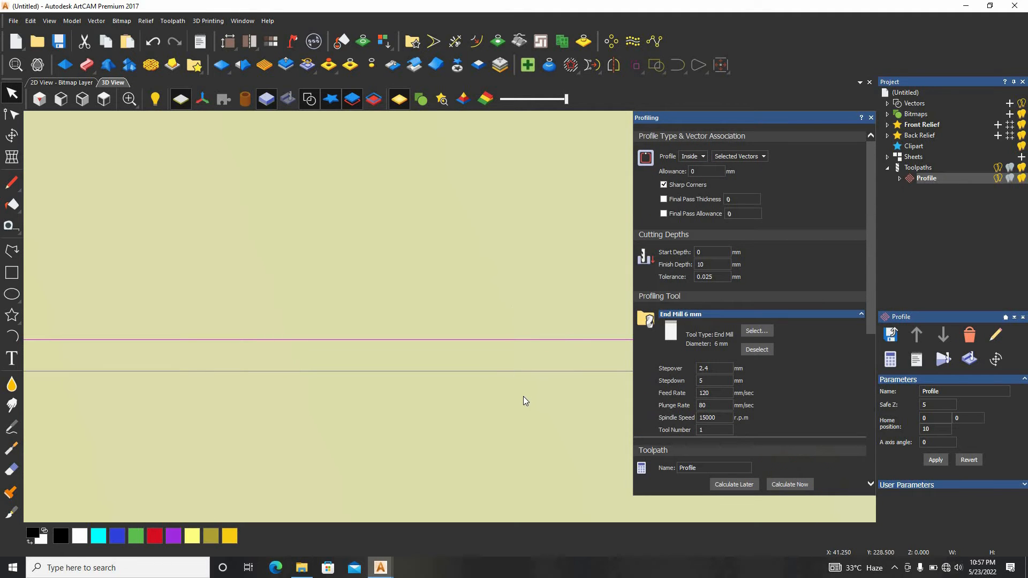
scroll(428, 356, down, 5)
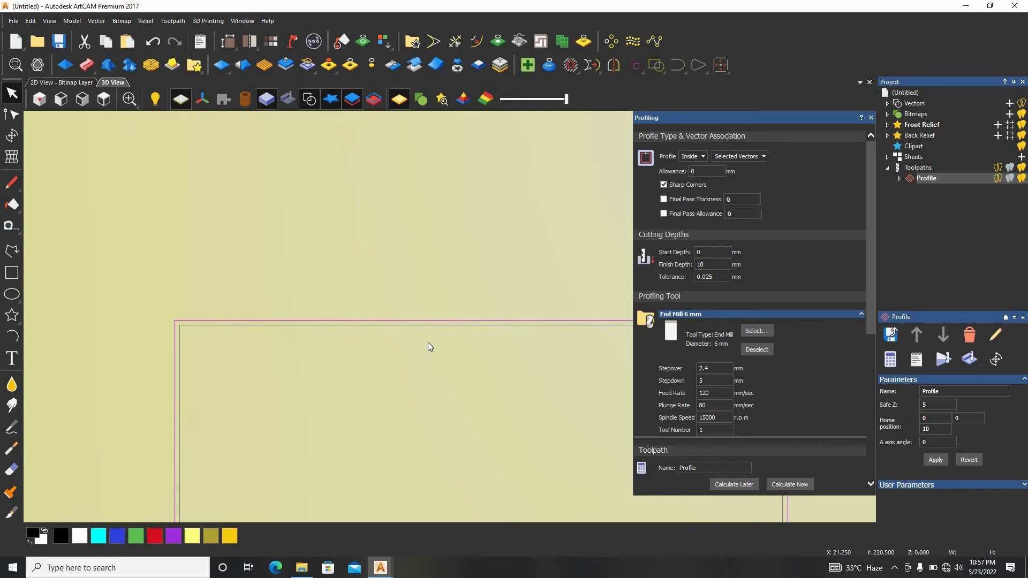
scroll(428, 343, down, 5)
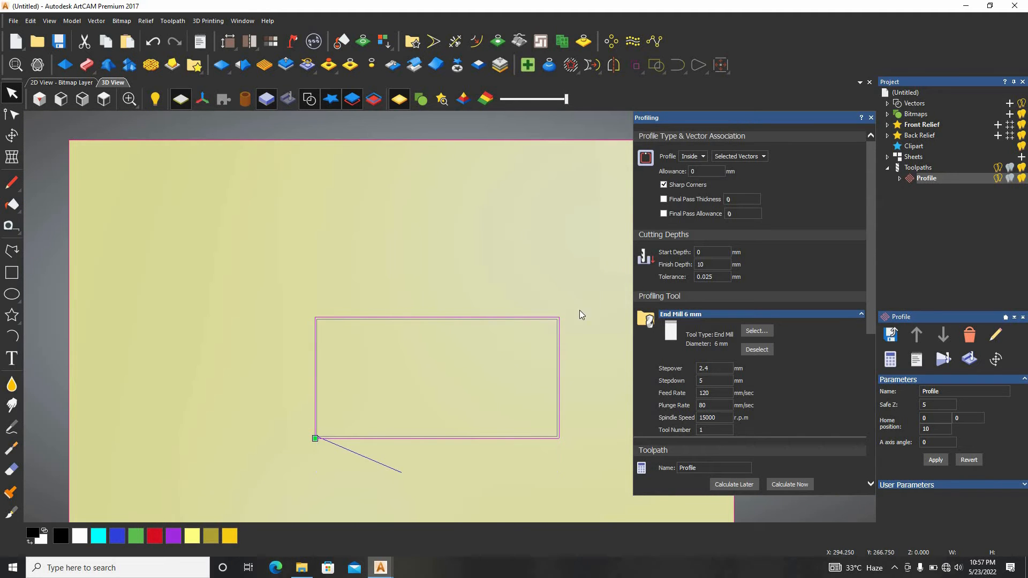
Delete the rectangle together with its profile toolpath
click(501, 372)
key(Delete)
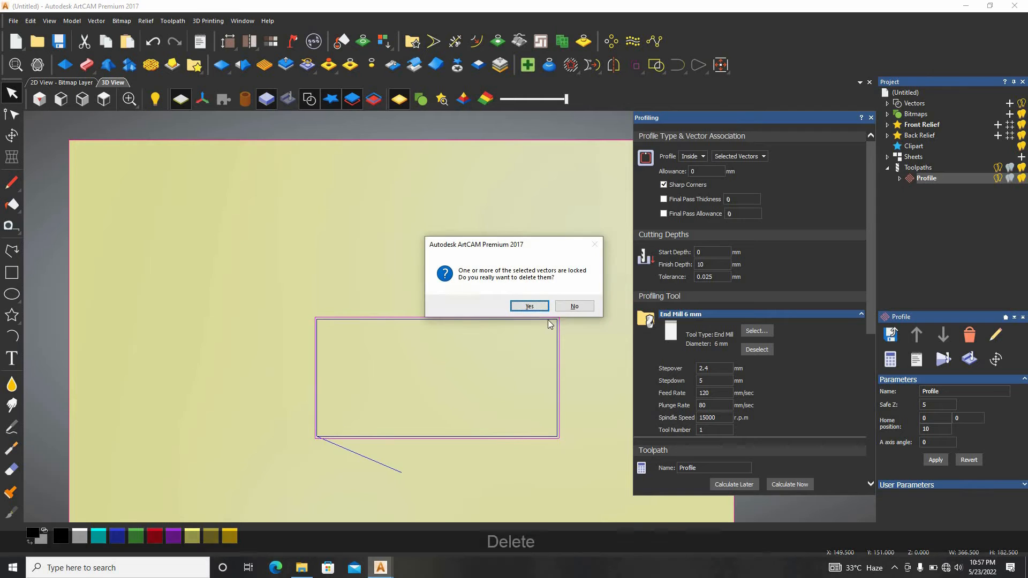
click(542, 308)
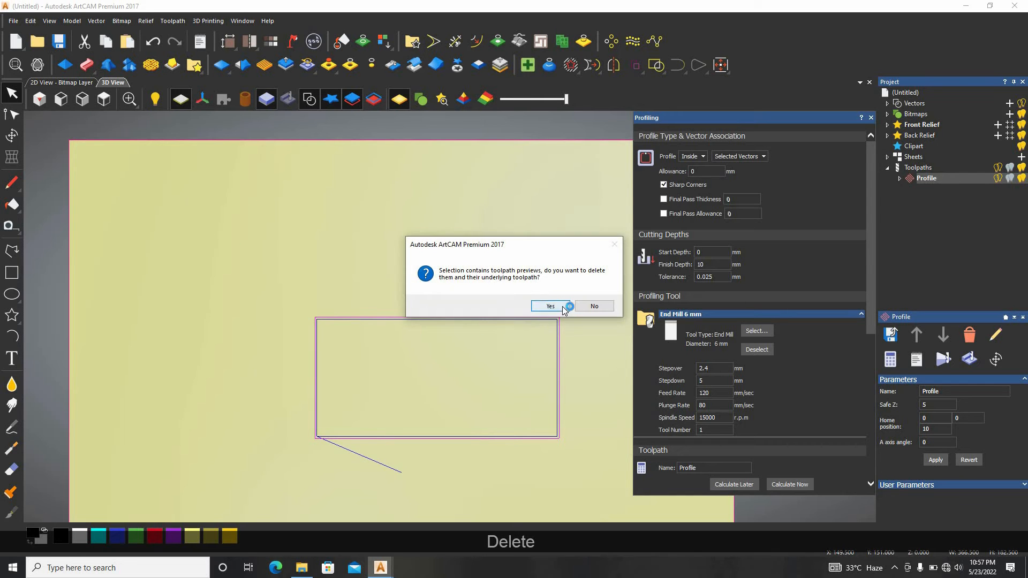
click(550, 312)
Select all vectors of the tall ornamental panel beside the material and centre them in the model
scroll(432, 369, down, 3)
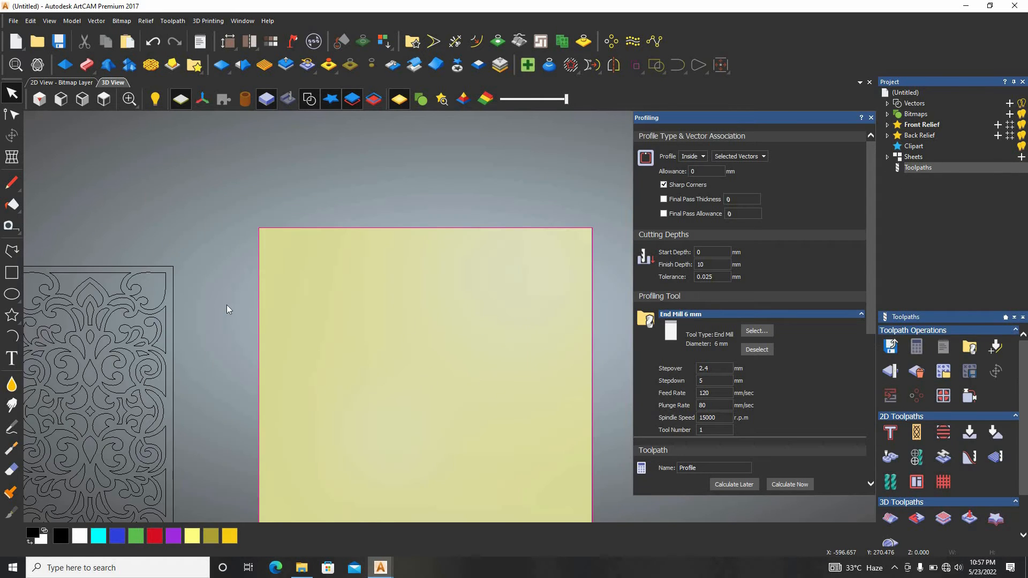
scroll(227, 304, down, 2)
drag(294, 244, 140, 479)
right_click(254, 427)
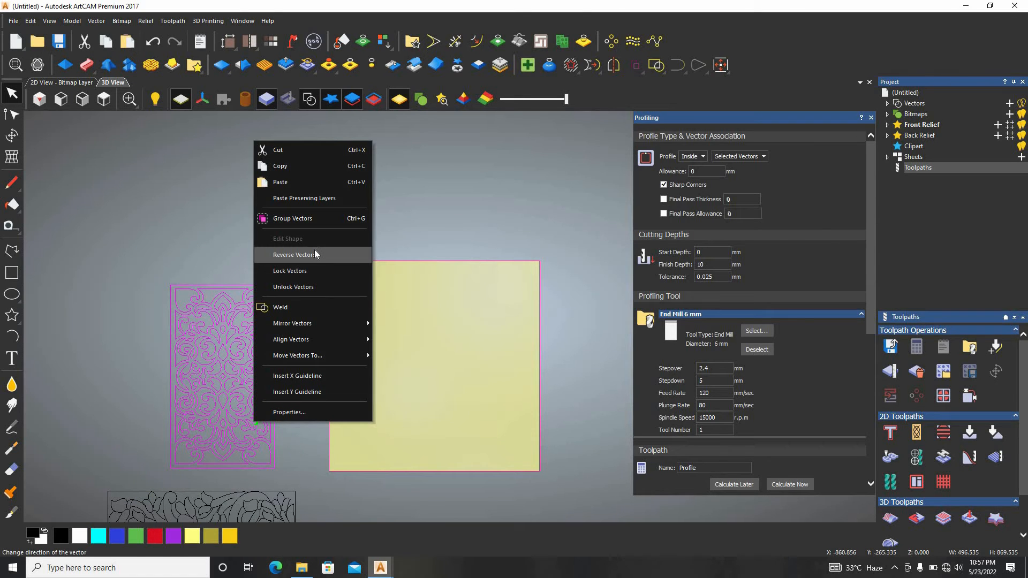
mouse_move(302, 339)
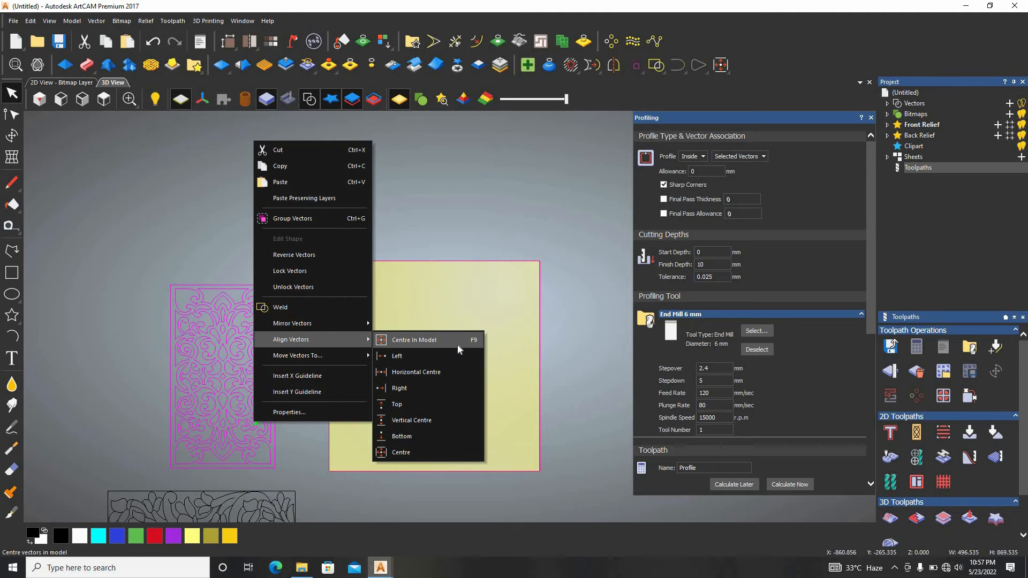
click(458, 341)
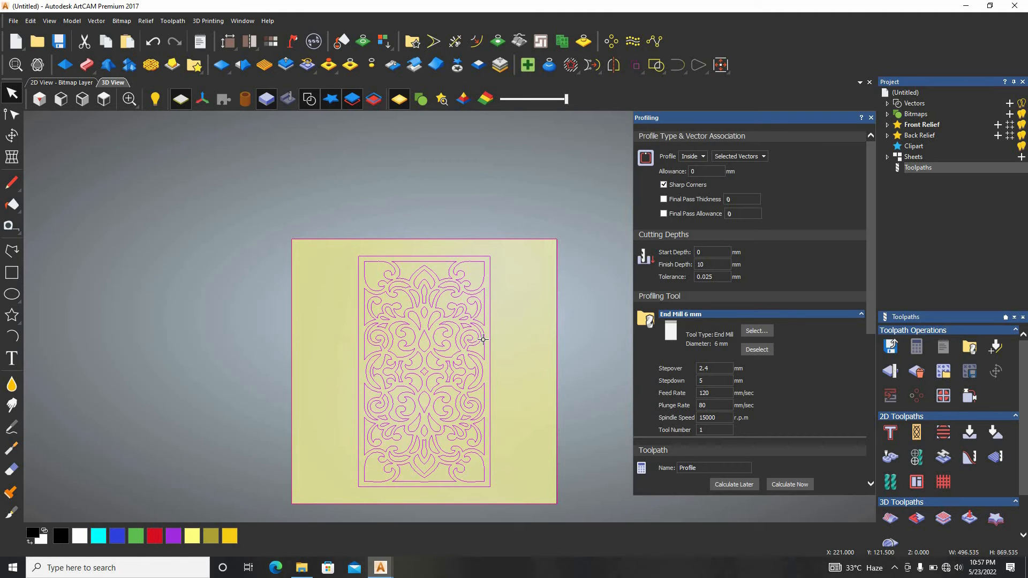
Select only the upper centre cutout vector, just below the ornamental panel's top border
scroll(459, 336, up, 2)
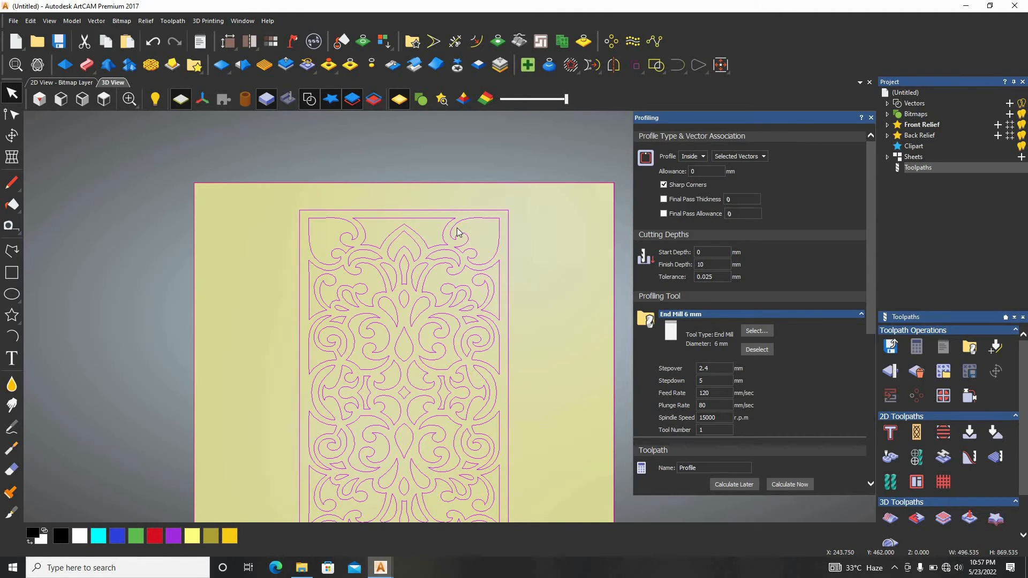
scroll(488, 232, up, 2)
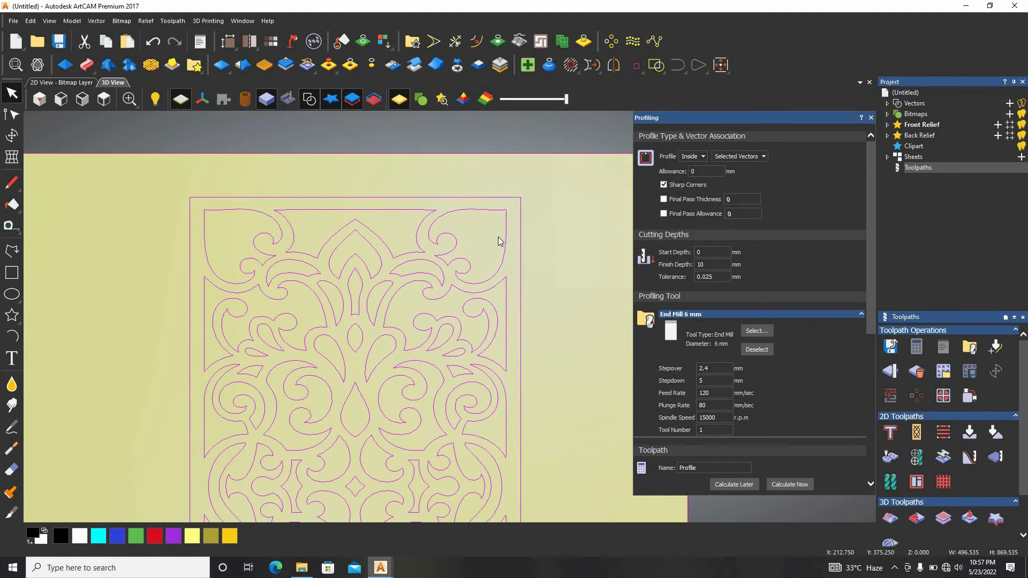
scroll(500, 237, up, 2)
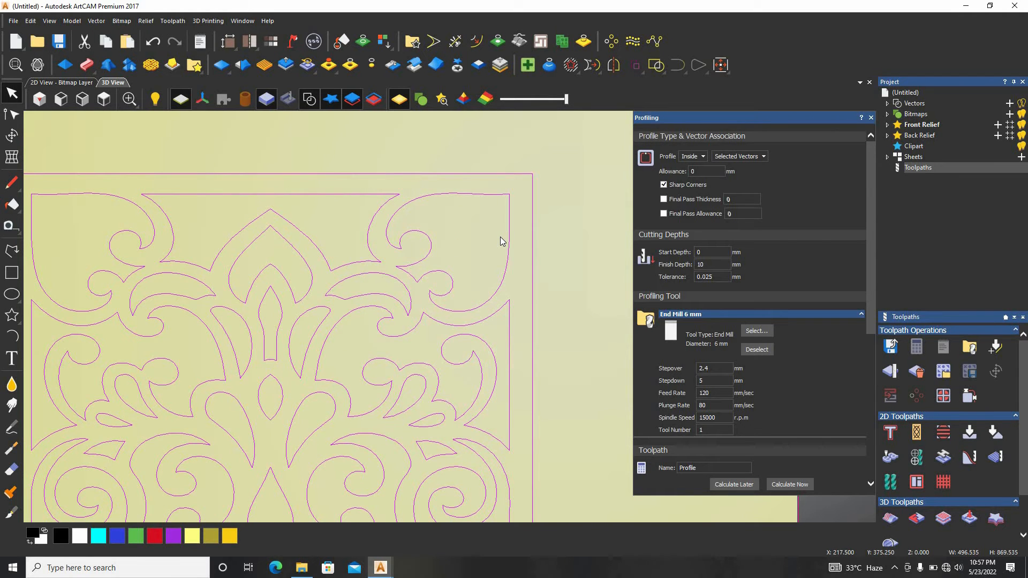
scroll(402, 279, up, 2)
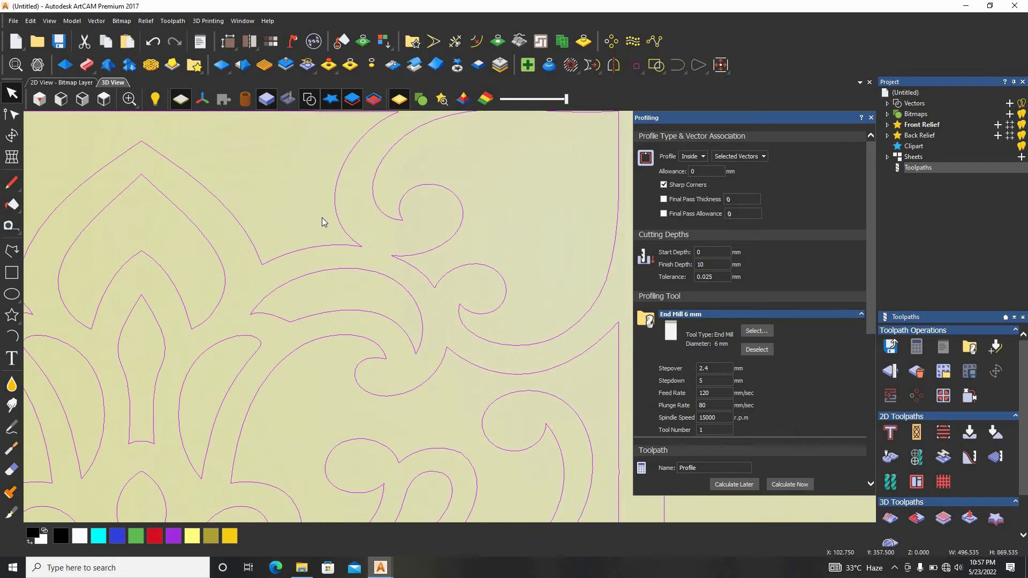
click(321, 217)
click(353, 239)
scroll(266, 227, up, 2)
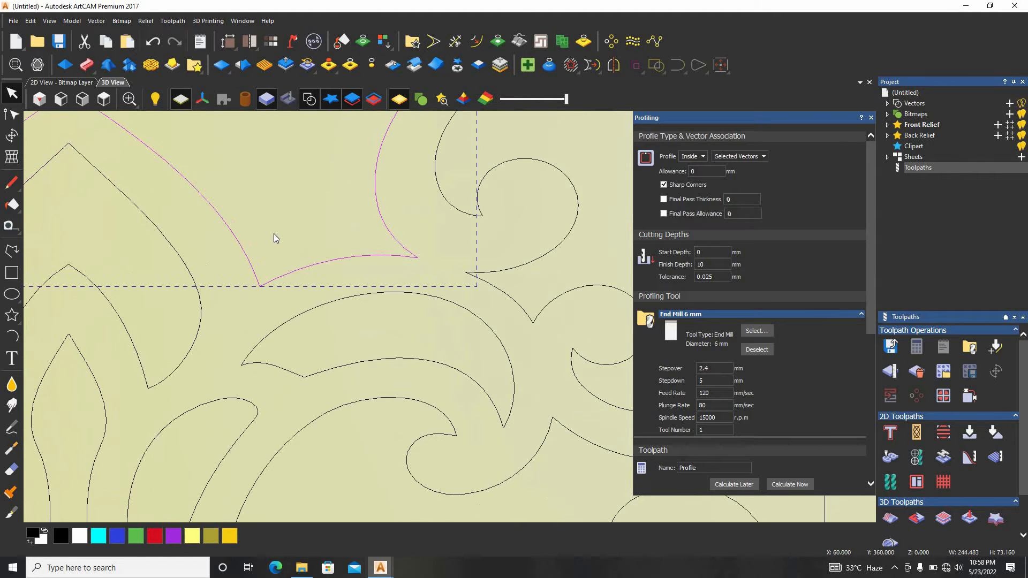
scroll(291, 234, down, 2)
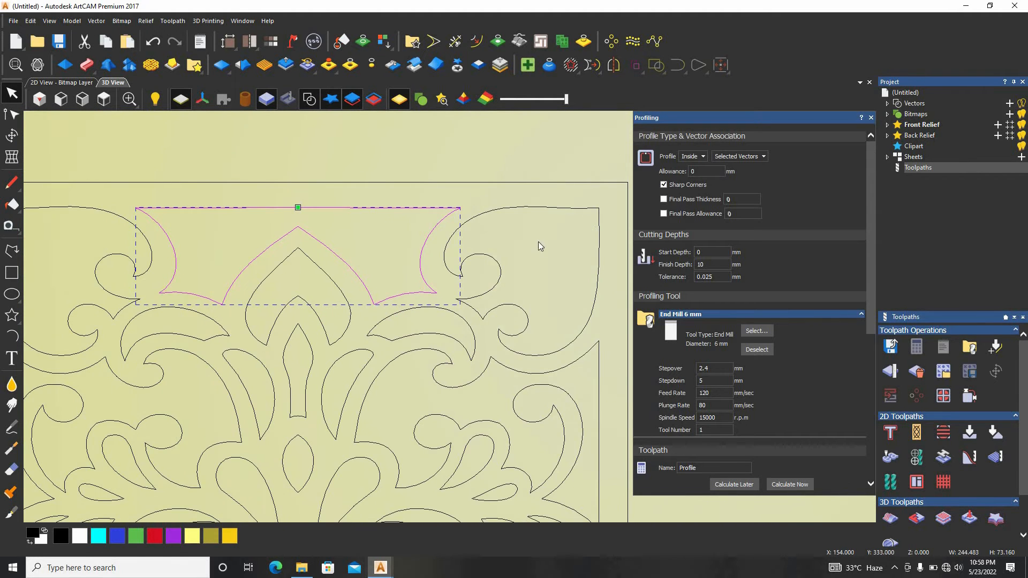
Set the material thickness to 10 mm in the material setup
scroll(755, 369, down, 5)
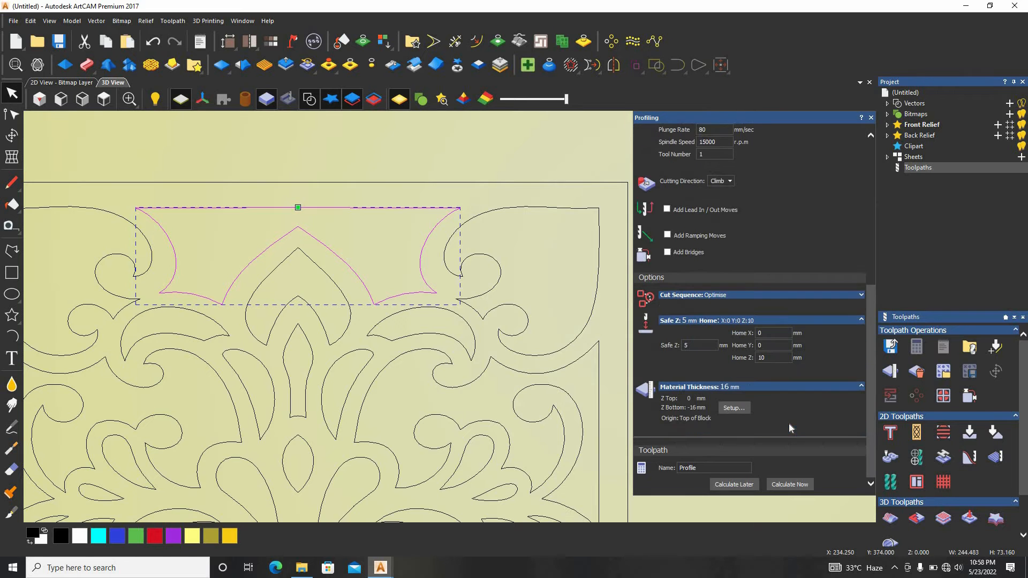
scroll(766, 401, up, 1)
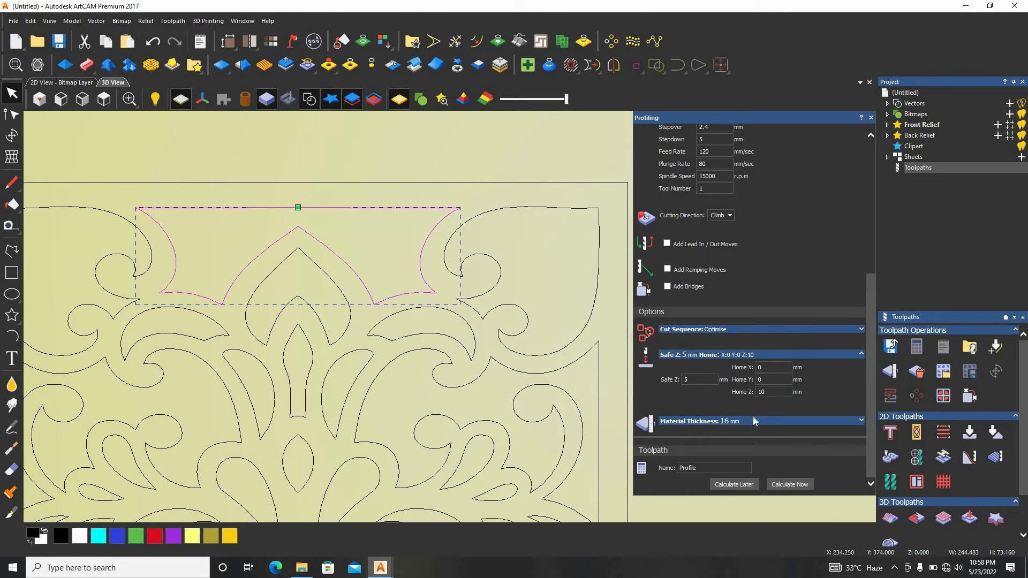
scroll(752, 413, down, 1)
click(748, 409)
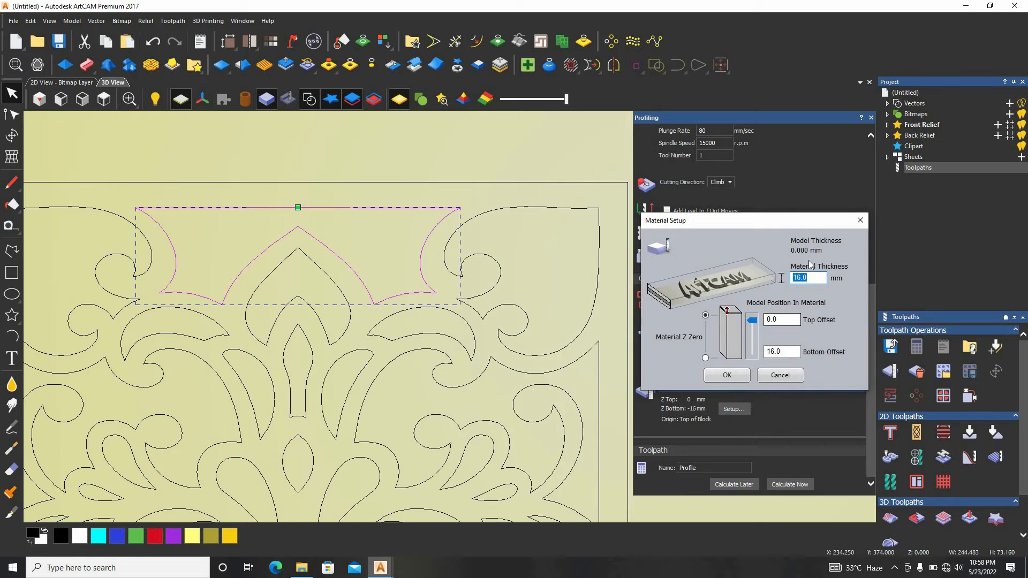
text(10)
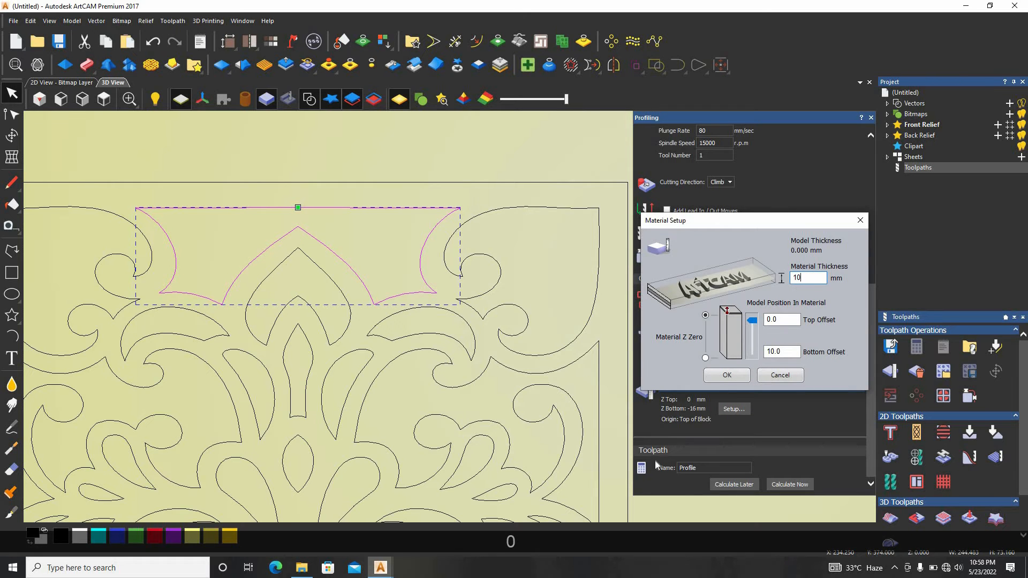
click(726, 375)
Calculate the inside profile toolpath for the selected cutout vector with the 6 mm end mill and 10 mm finish depth
scroll(554, 218, up, 5)
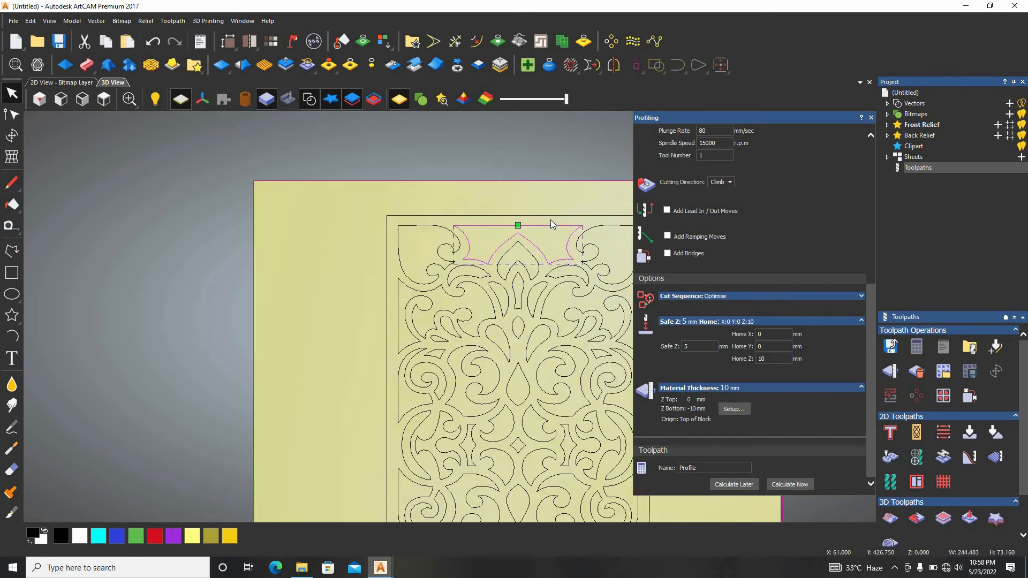
scroll(773, 279, up, 5)
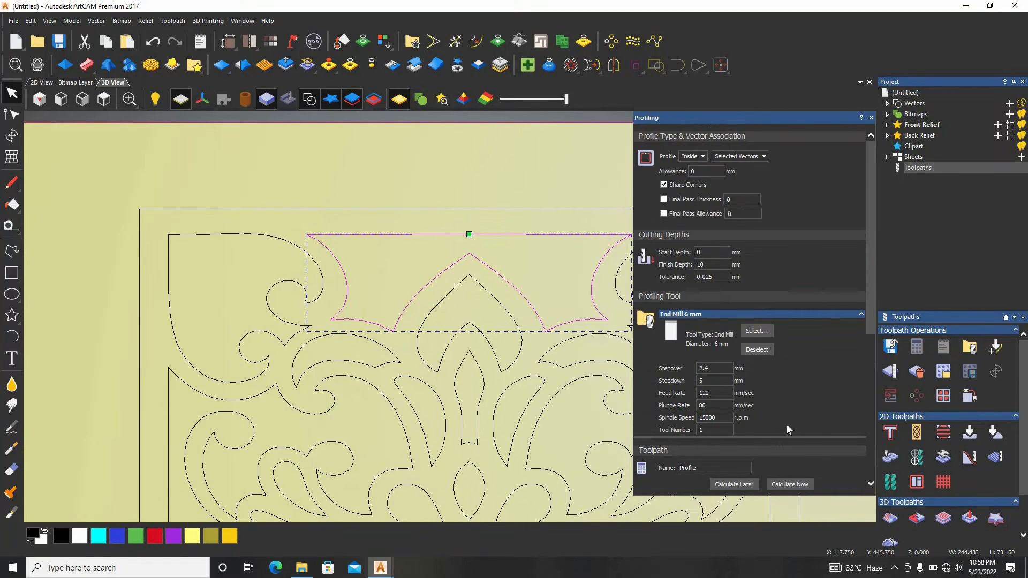
click(795, 487)
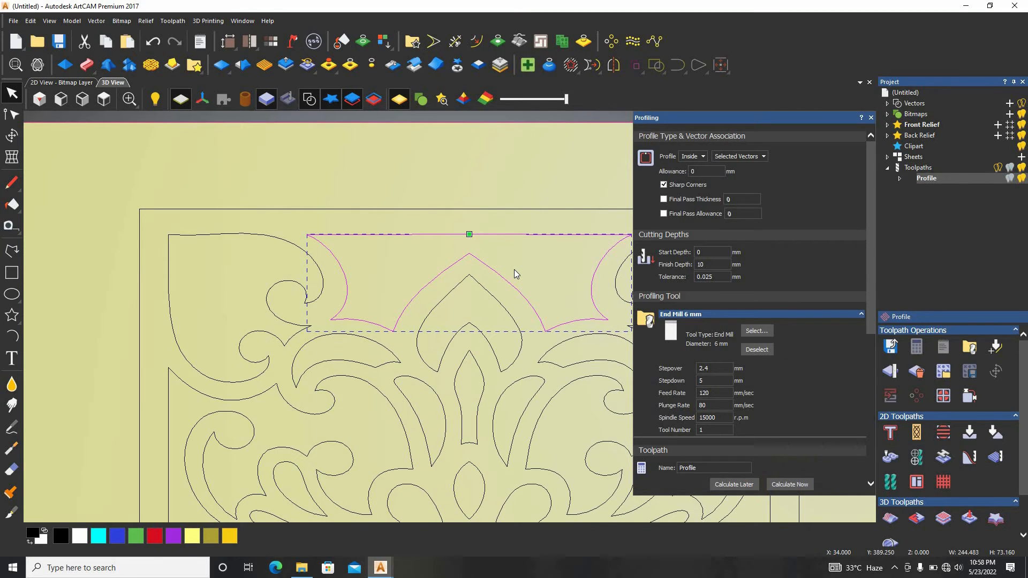
scroll(514, 268, up, 3)
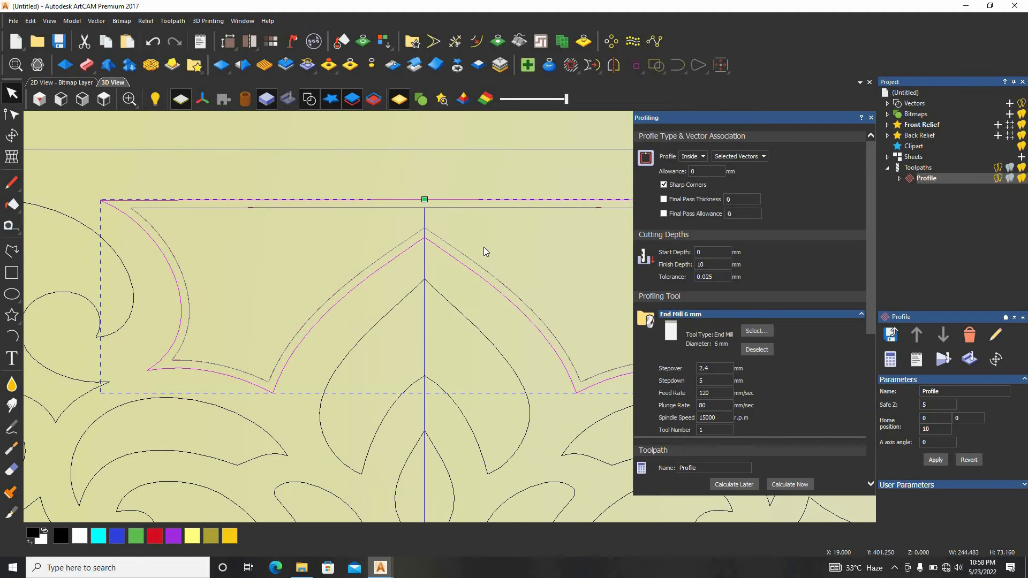
Select all vectors of the ornamental panel and calculate their inside profile toolpath with the 6 mm end mill to 10 mm depth
scroll(503, 307, down, 6)
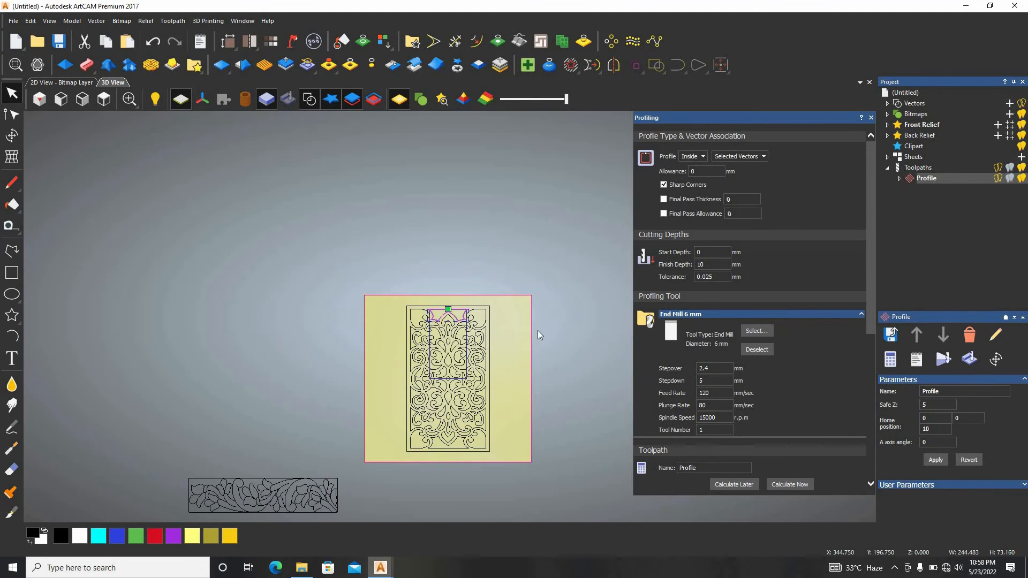
drag(558, 236, 366, 495)
scroll(463, 438, up, 3)
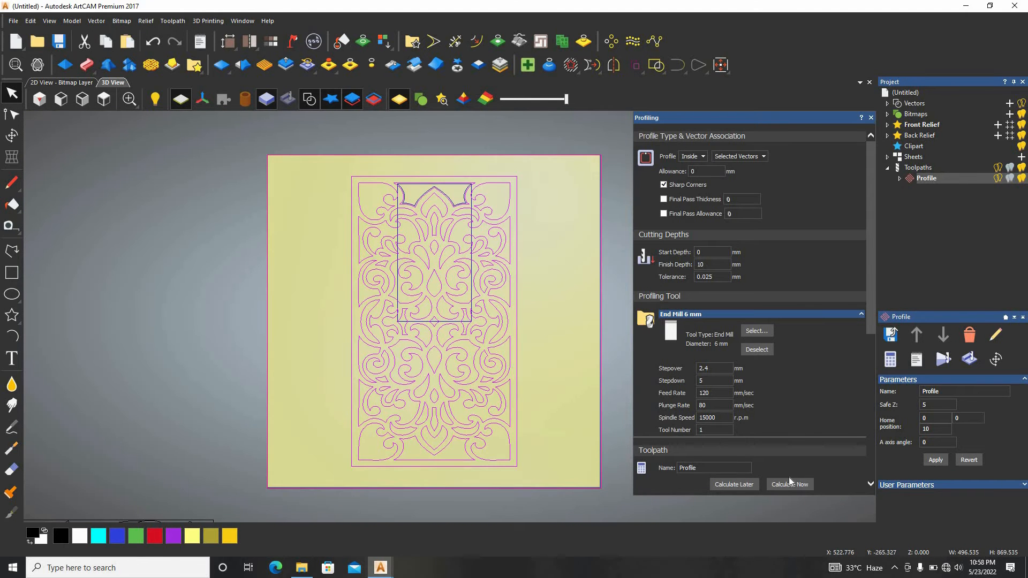
click(789, 482)
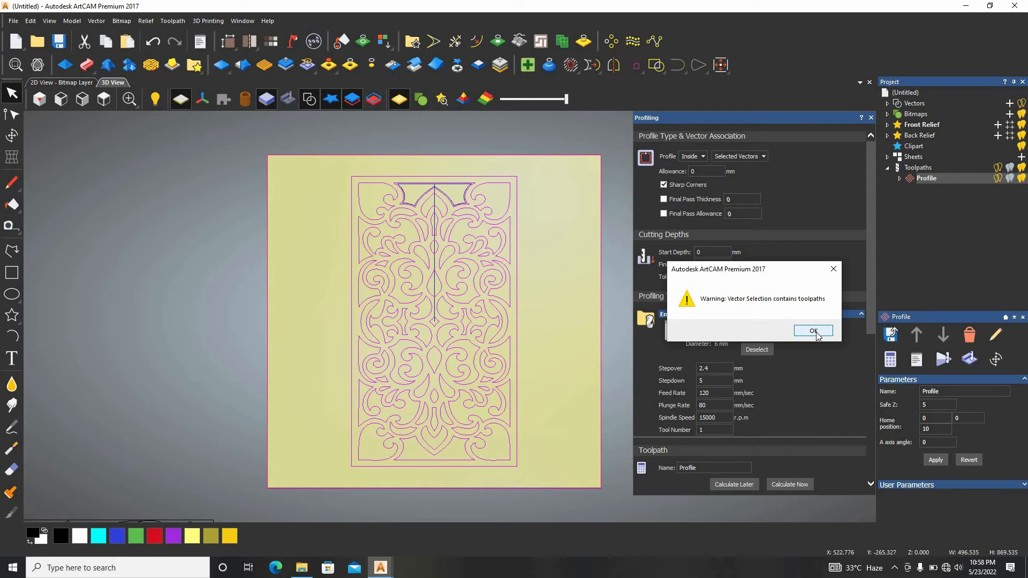
click(815, 333)
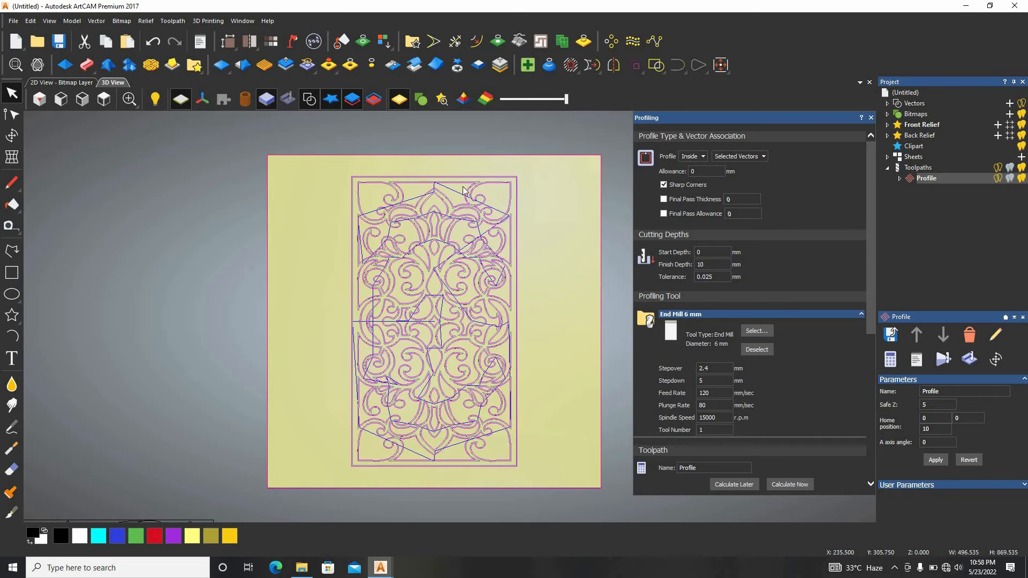
Deselect the panel's outer border rectangle and recalculate the inside profile toolpath for the remaining openings at 10 mm finish depth
scroll(464, 191, up, 4)
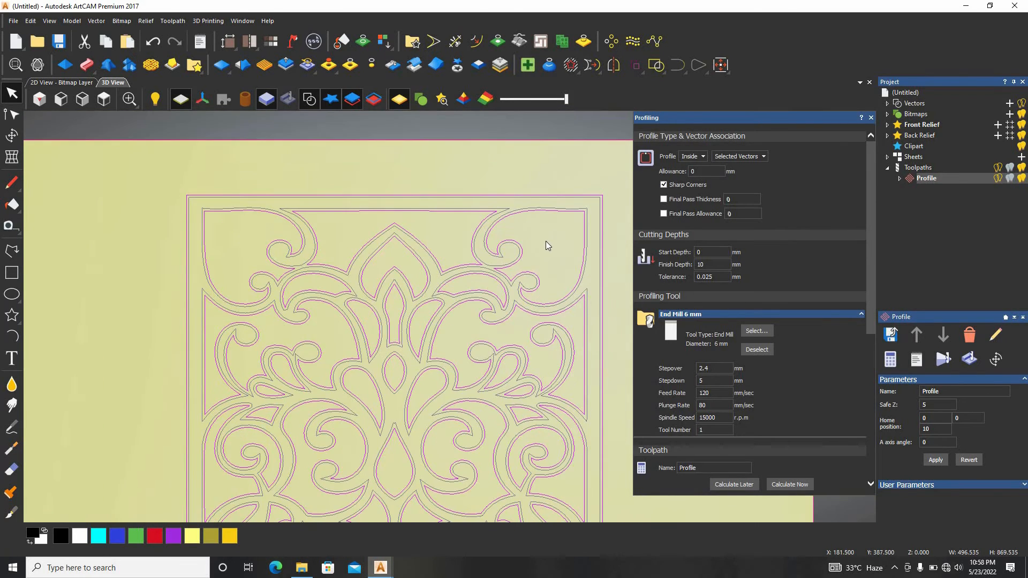
scroll(547, 243, up, 1)
key(shift)
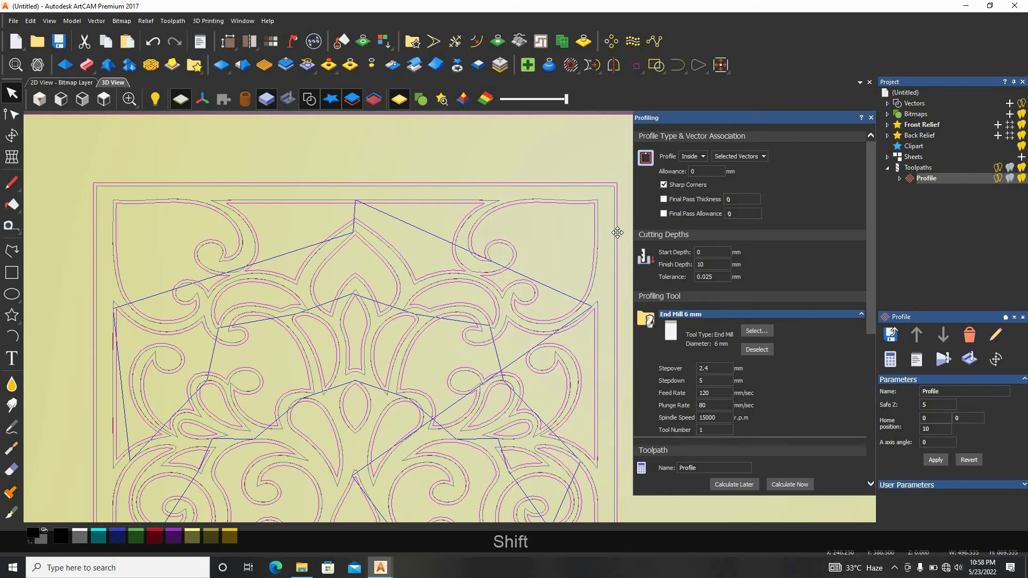
shift+click(616, 229)
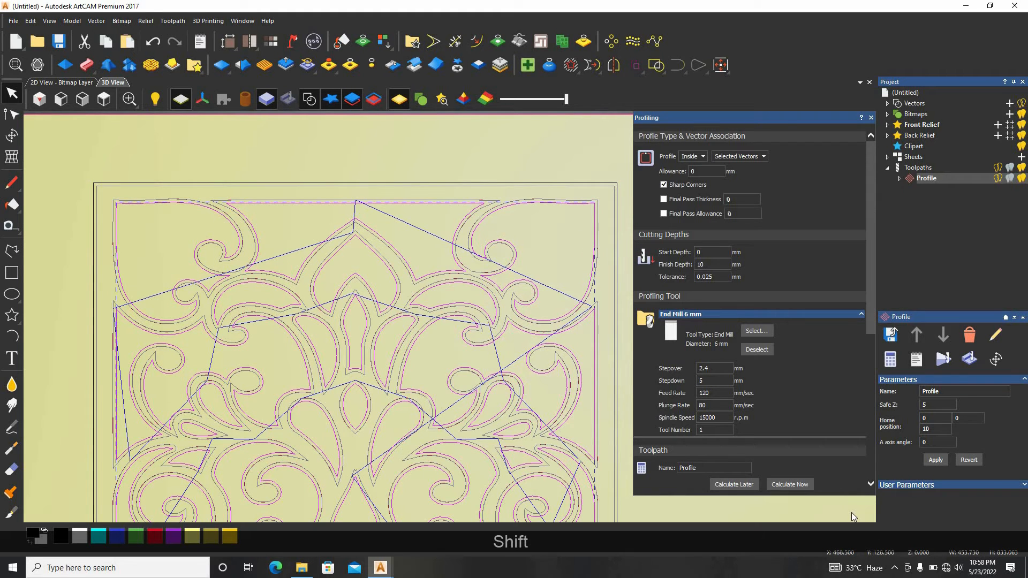
click(773, 485)
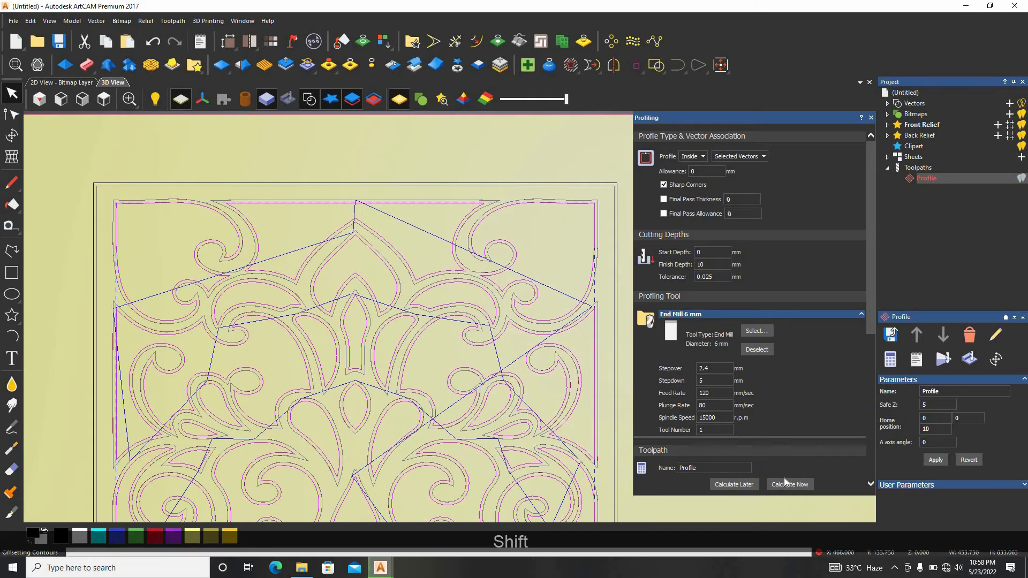
scroll(446, 313, down, 7)
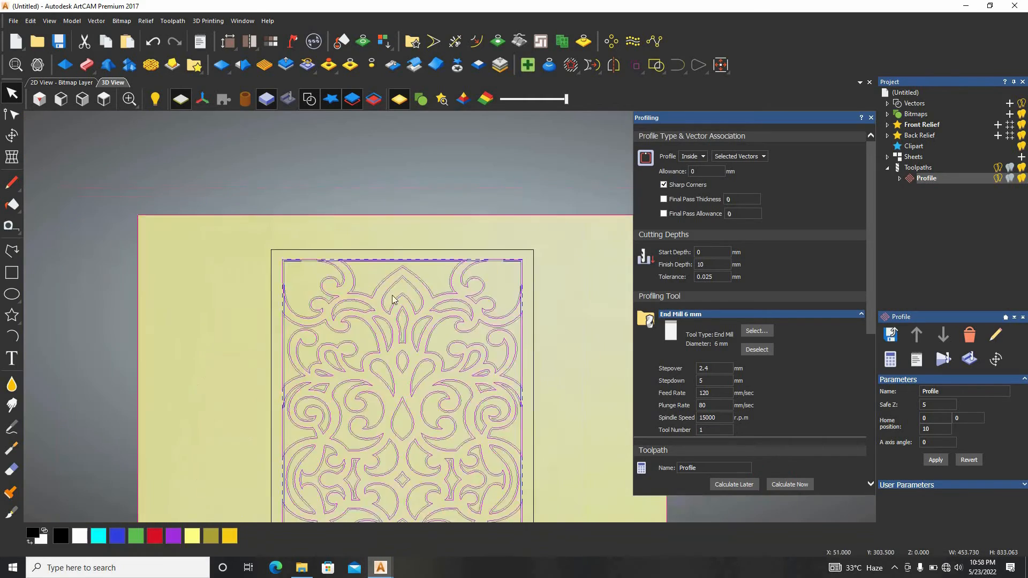
scroll(432, 383, up, 9)
scroll(426, 320, up, 2)
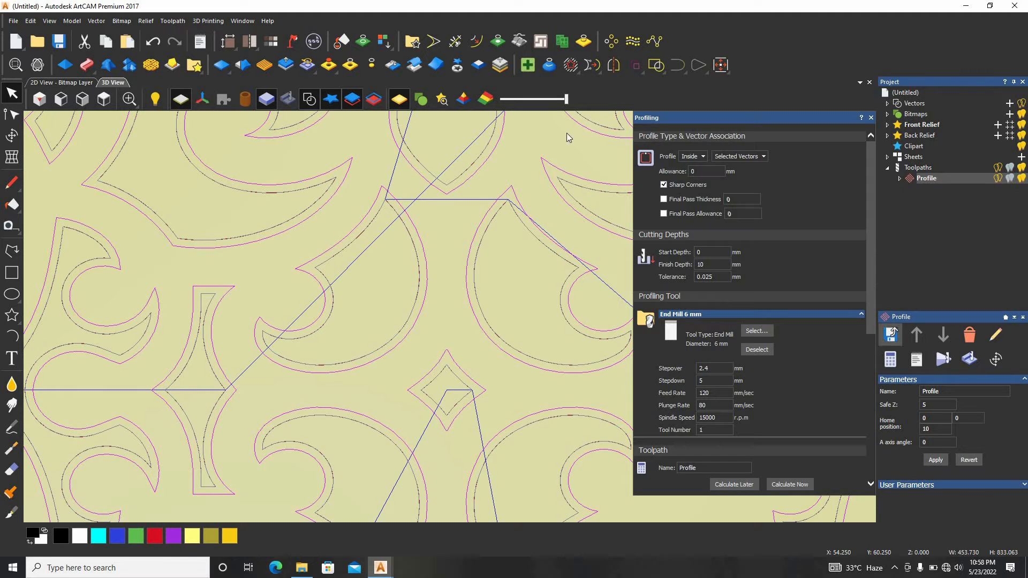
Start a controlled simulation of the profile toolpath on the whole model at standard resolution and play it at normal speed
click(173, 21)
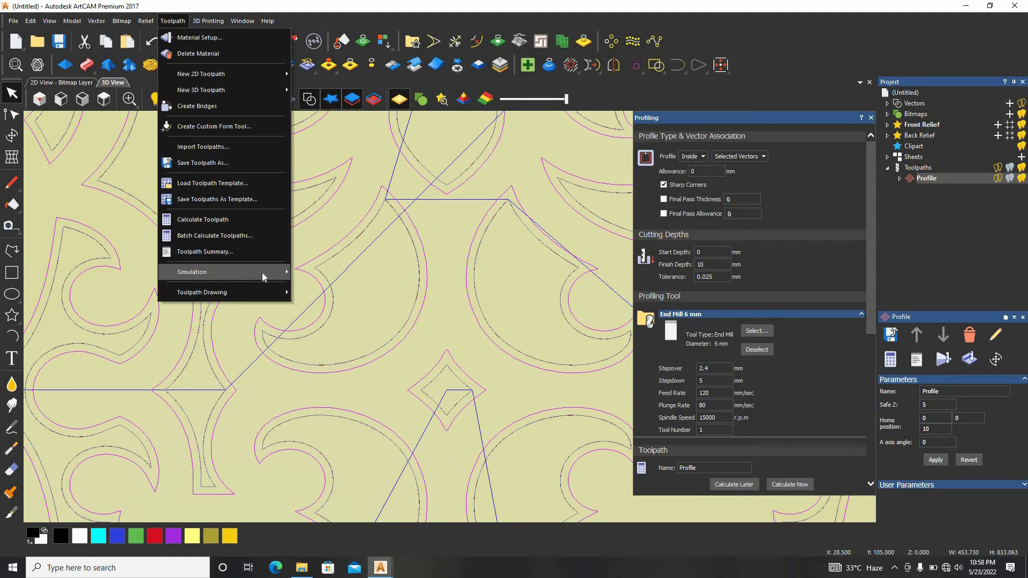
mouse_move(261, 272)
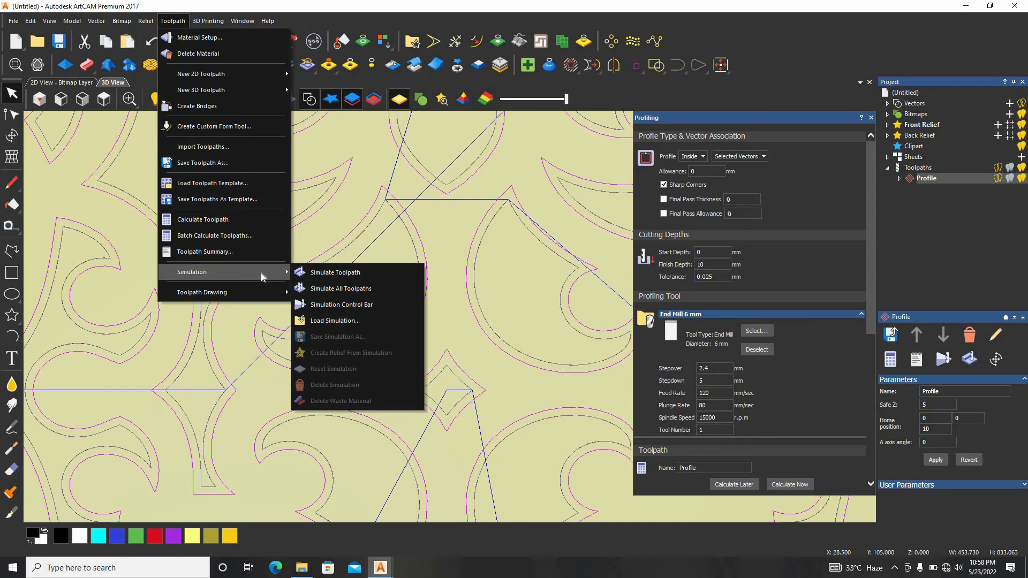
click(341, 306)
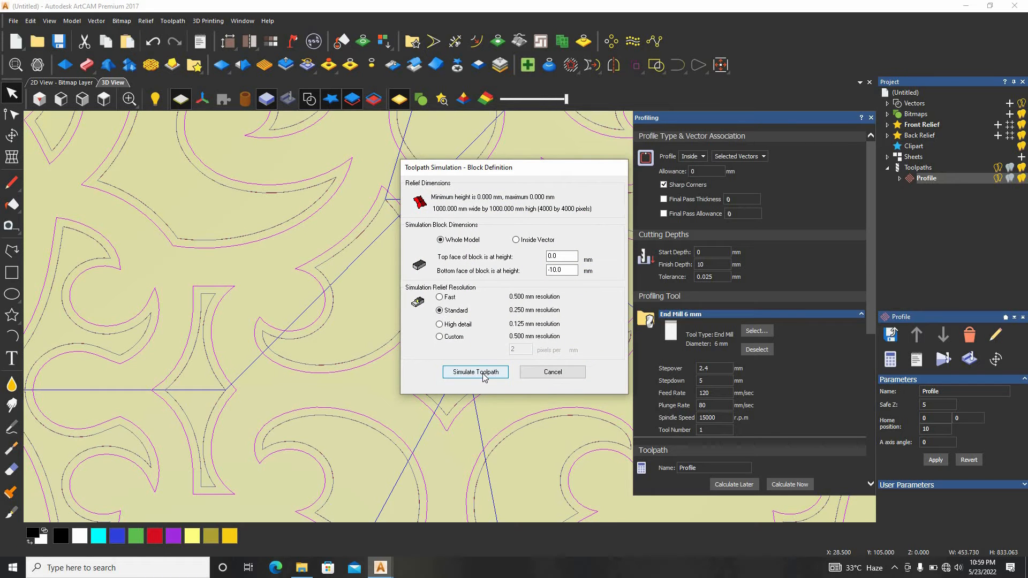
click(477, 372)
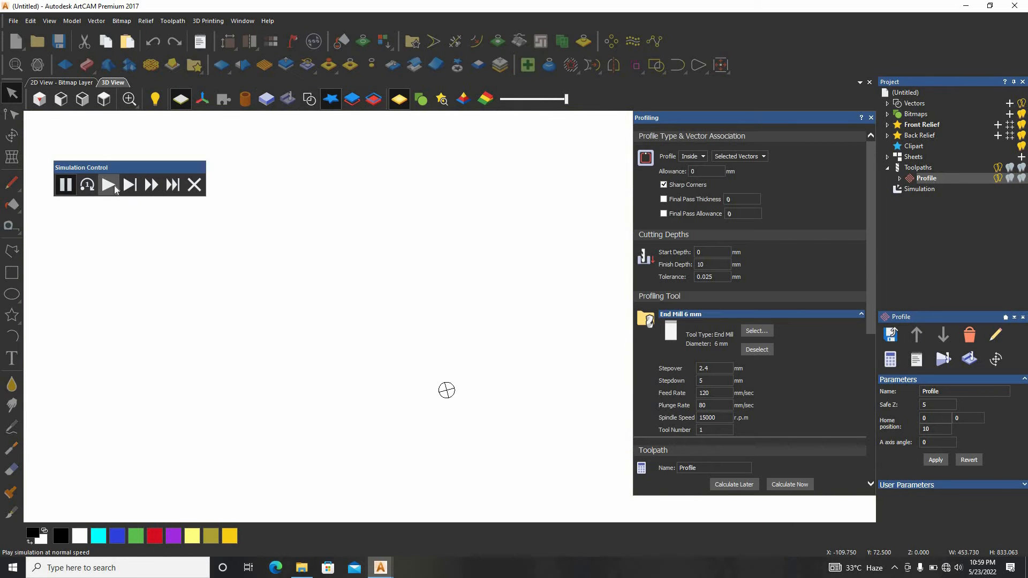
click(107, 185)
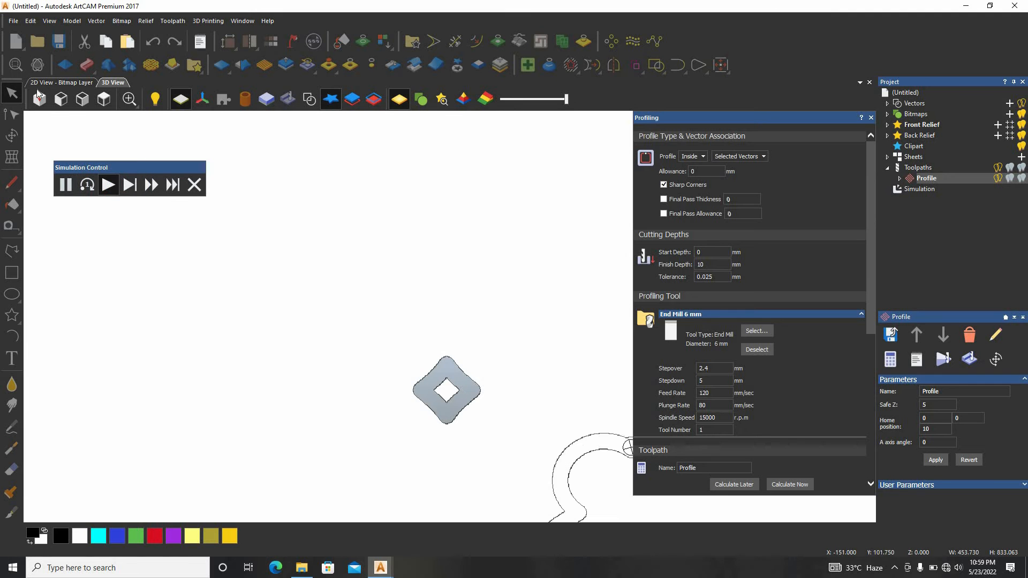
View the running simulation isometrically and fast-forward it through all the panel's openings
click(61, 99)
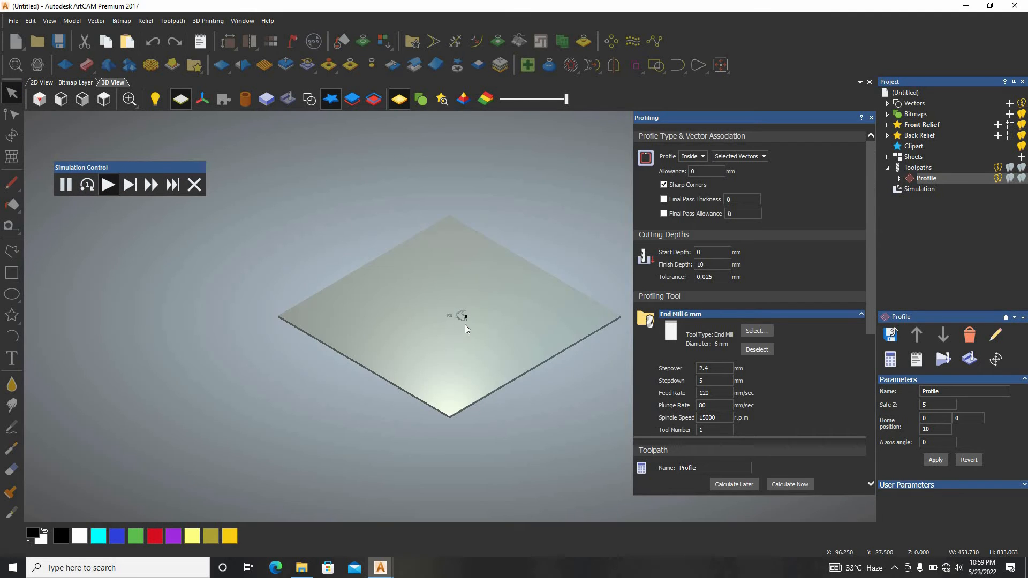
scroll(465, 324, up, 6)
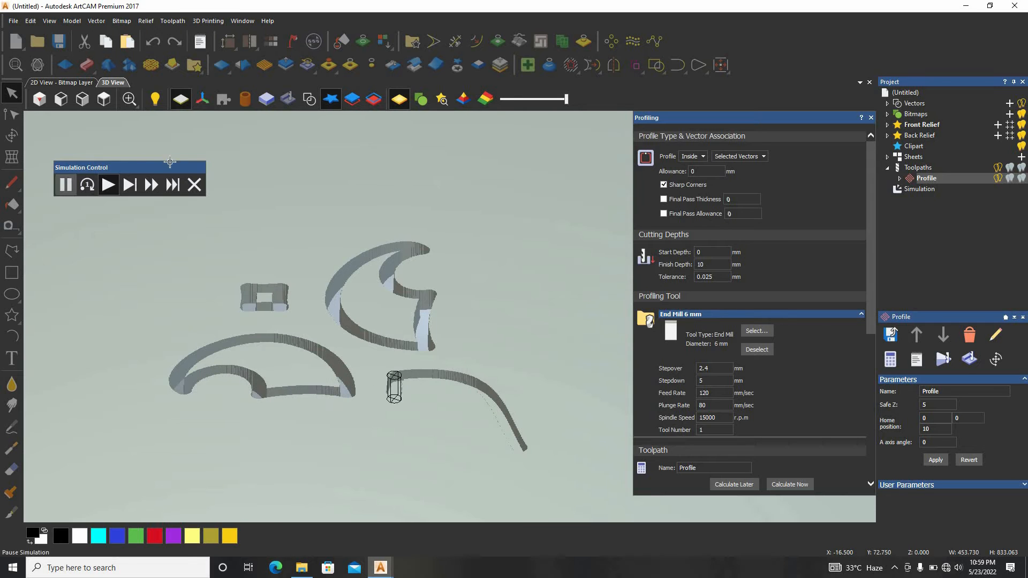
click(152, 186)
scroll(342, 309, down, 3)
scroll(341, 310, down, 6)
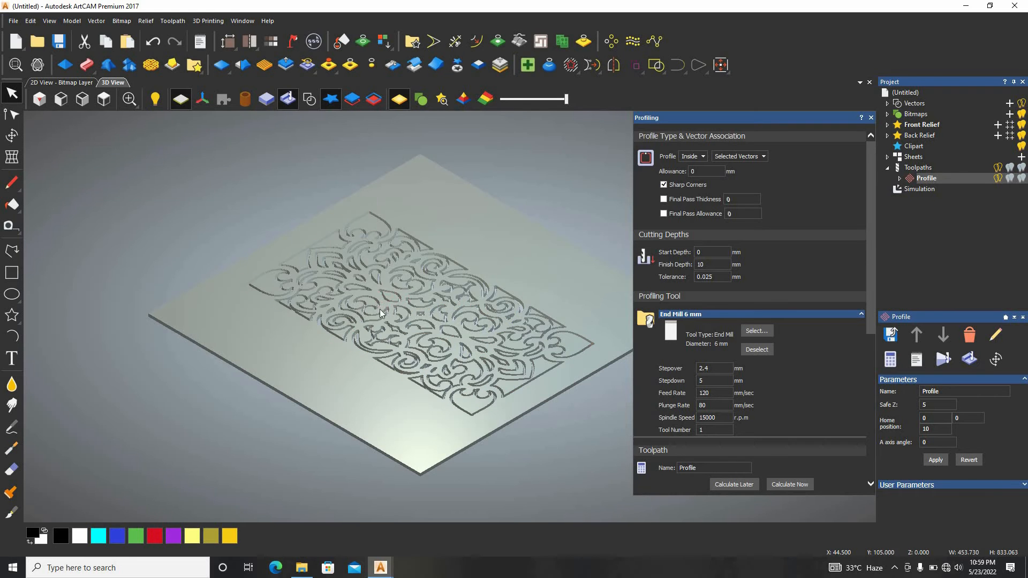
Delete the simulation's waste material: remove one scroll-shaped piece beside the centre teardrop and keep only the picked panel body
scroll(385, 285, up, 5)
scroll(384, 285, up, 3)
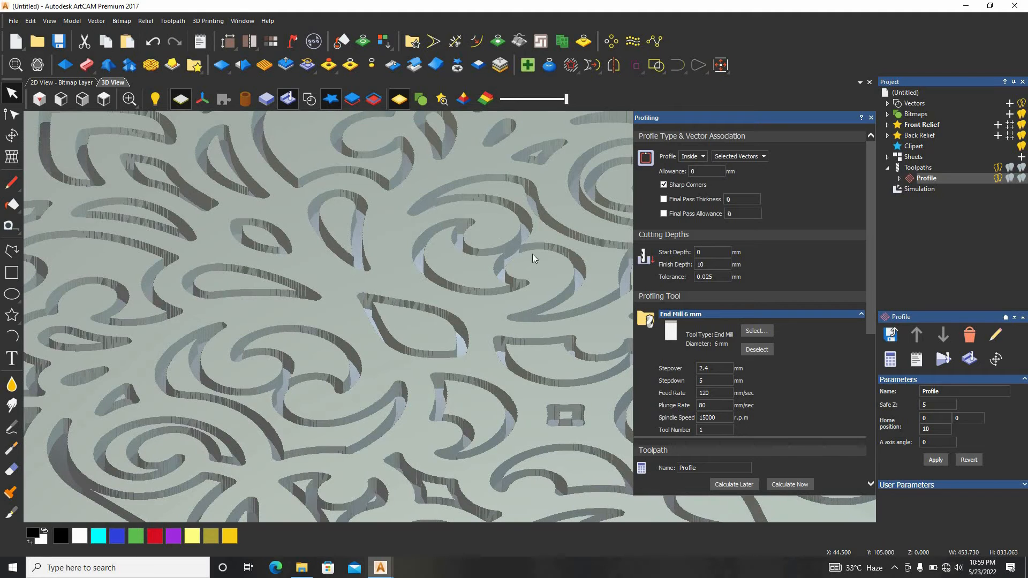
scroll(421, 220, down, 5)
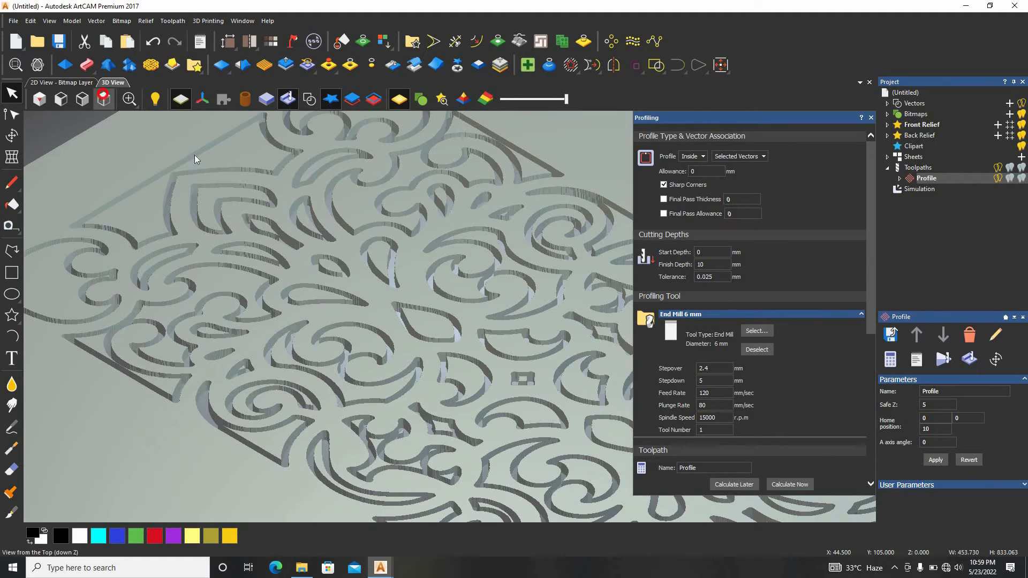
click(95, 101)
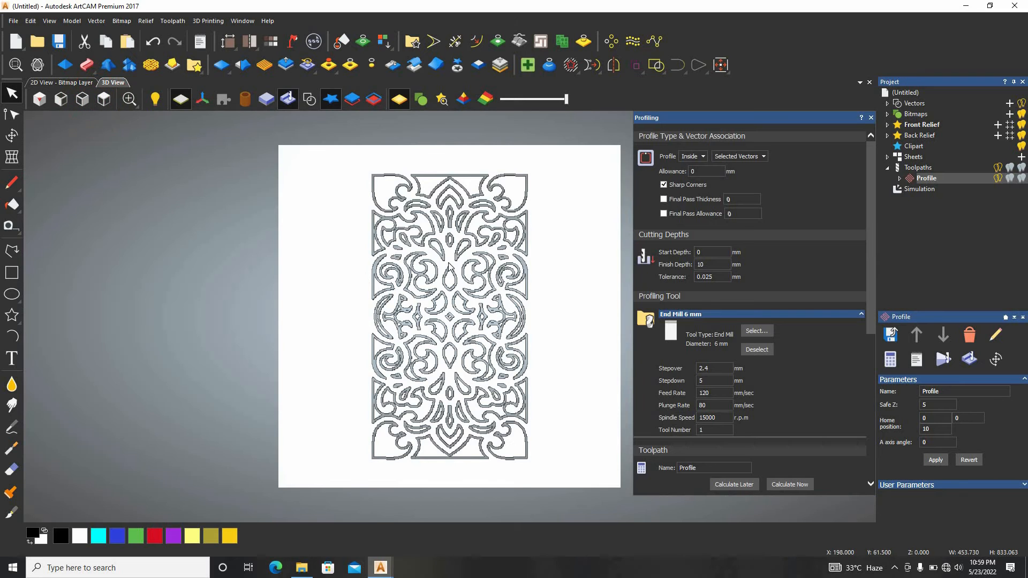
scroll(426, 215, up, 5)
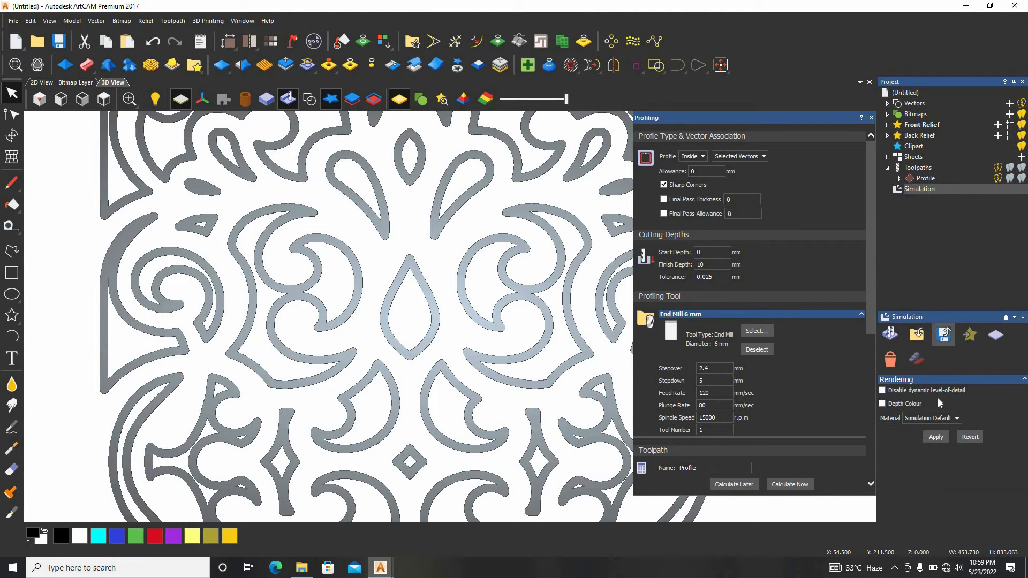
click(918, 360)
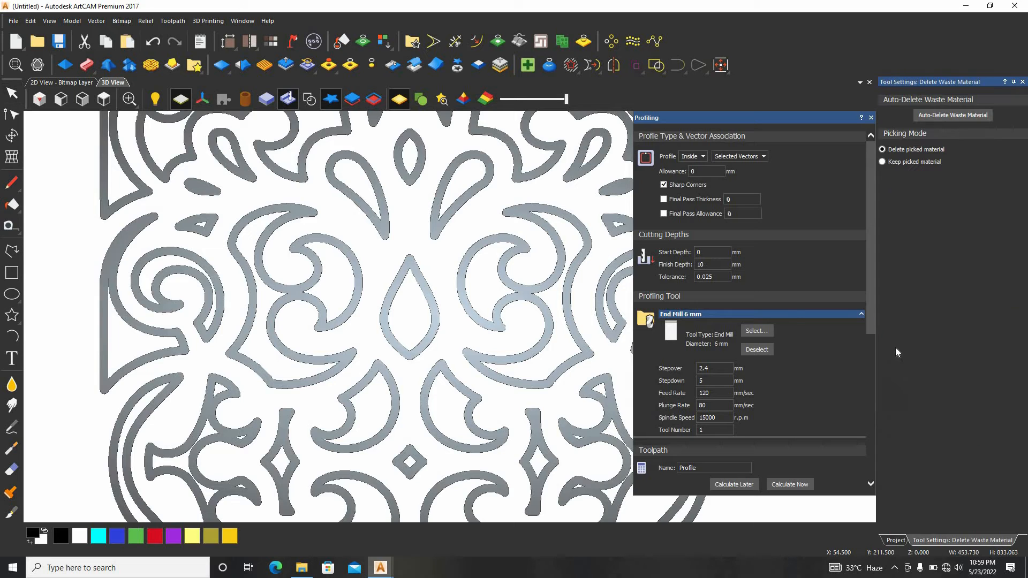
click(489, 284)
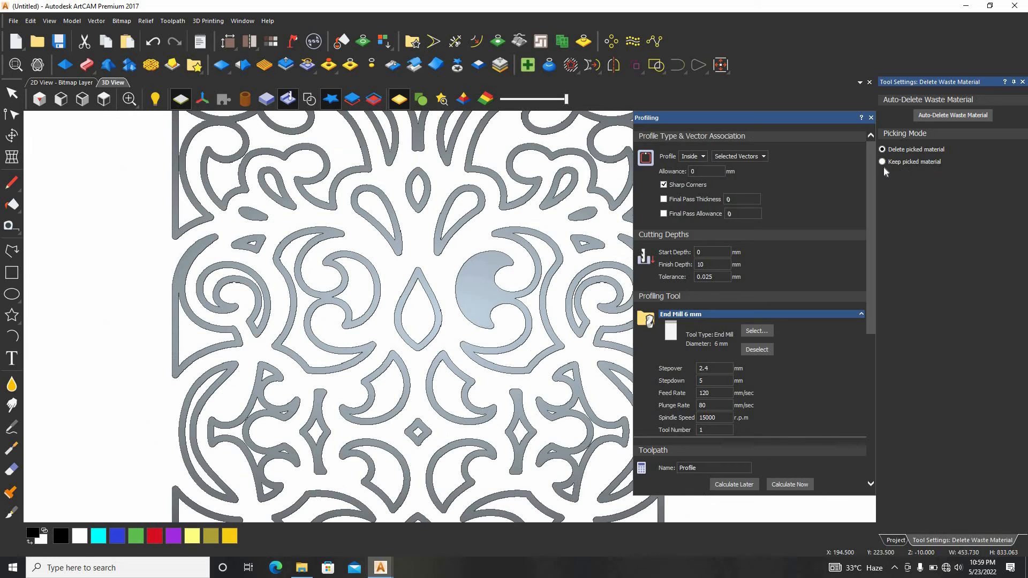
click(883, 162)
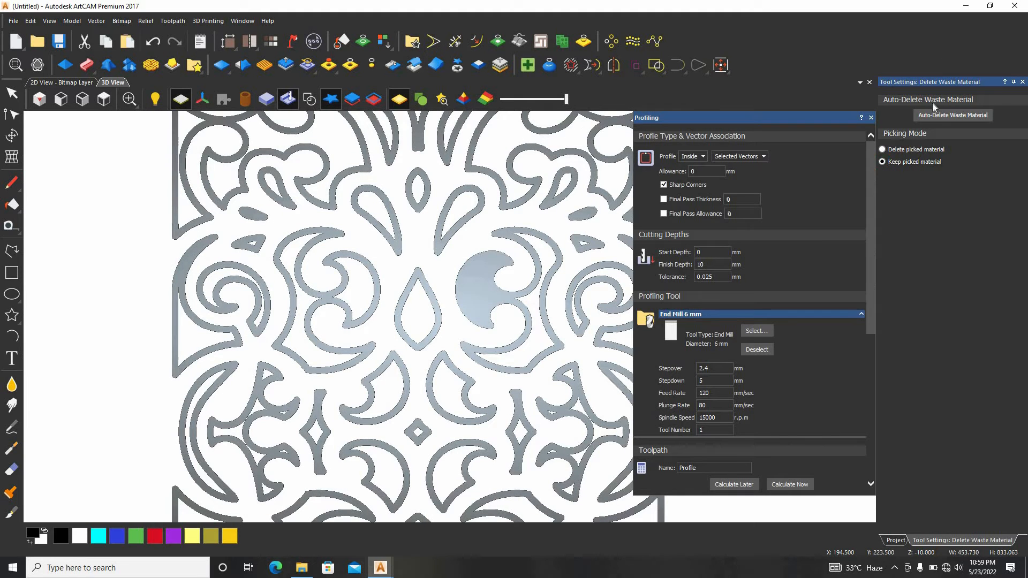
click(541, 221)
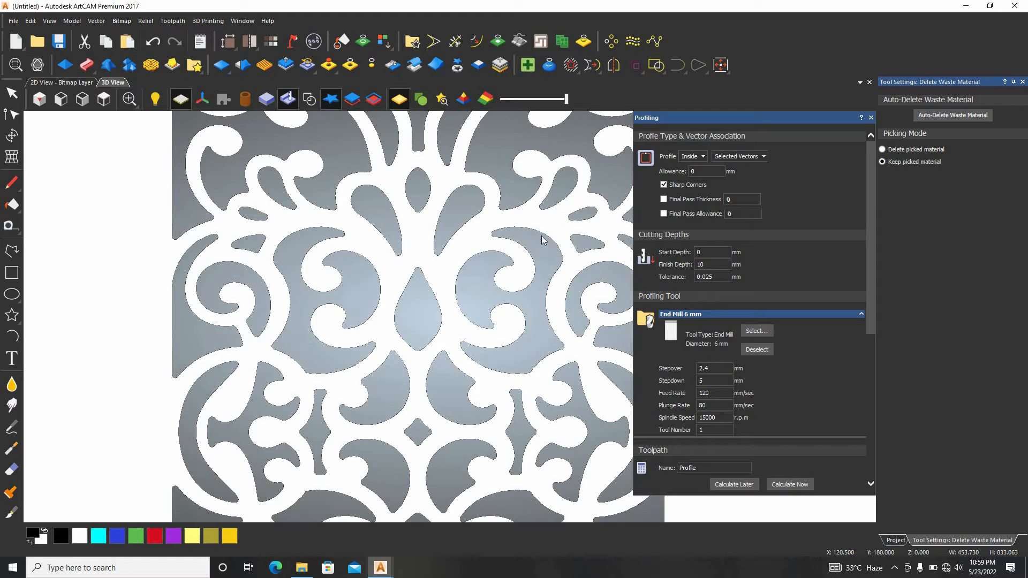
Examine the cleaned openings of the simulated panel in isometric view and from above
scroll(437, 368, down, 5)
scroll(436, 368, up, 3)
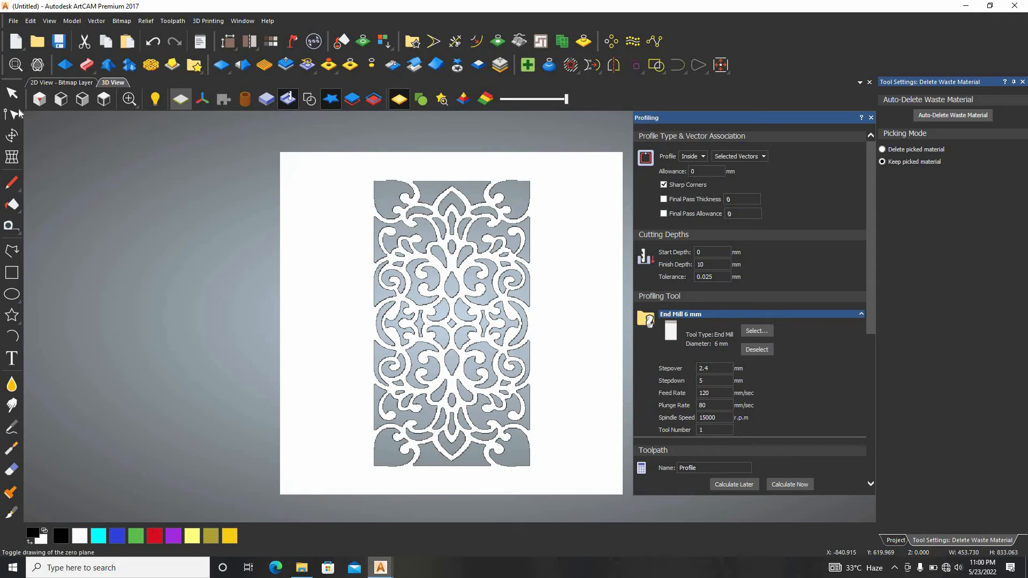
click(37, 93)
scroll(545, 307, up, 6)
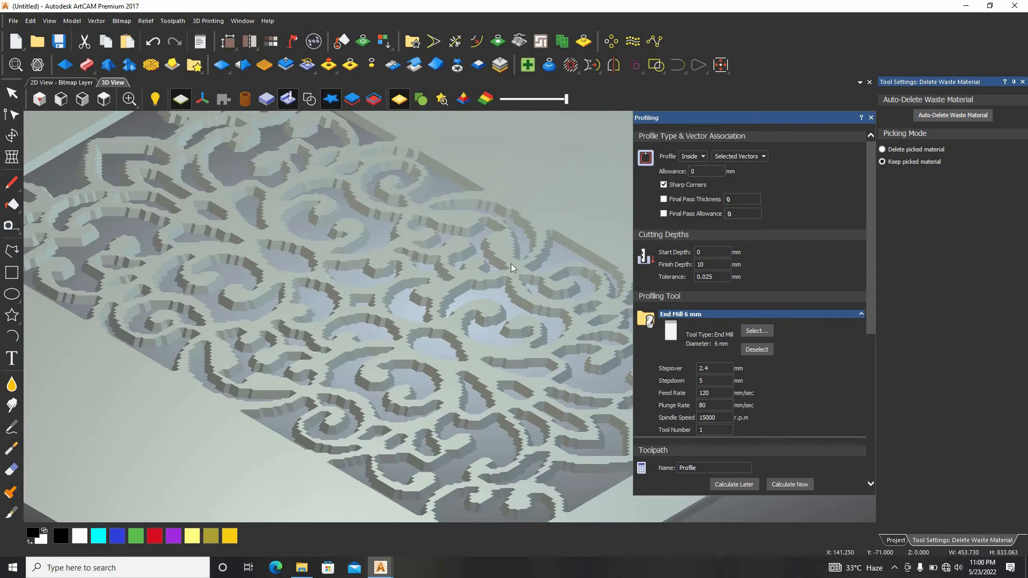
scroll(470, 298, up, 4)
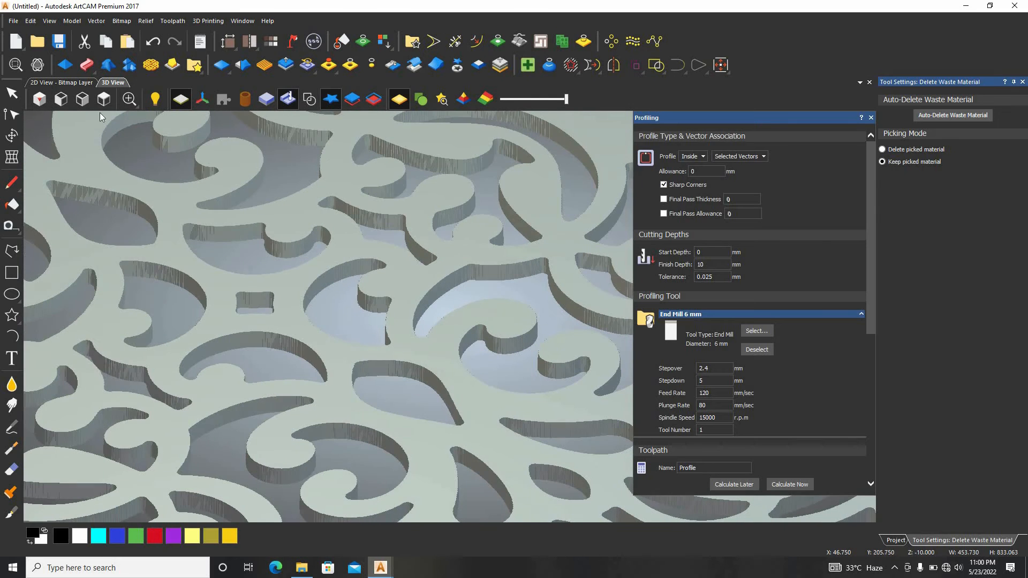
click(92, 101)
click(104, 99)
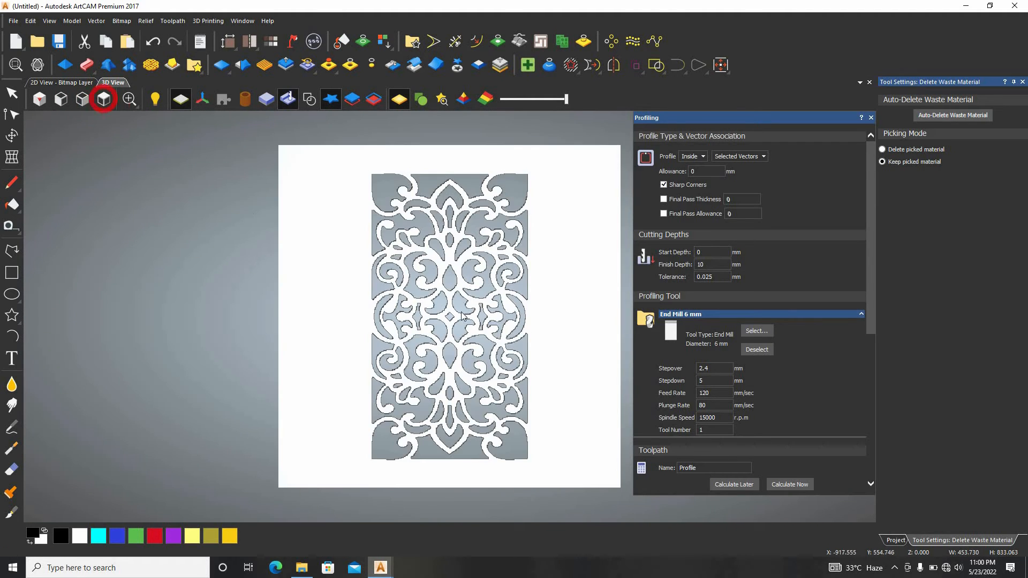
Close the waste material settings and delete both the simulation and the panel's profile toolpath
click(1022, 81)
right_click(951, 188)
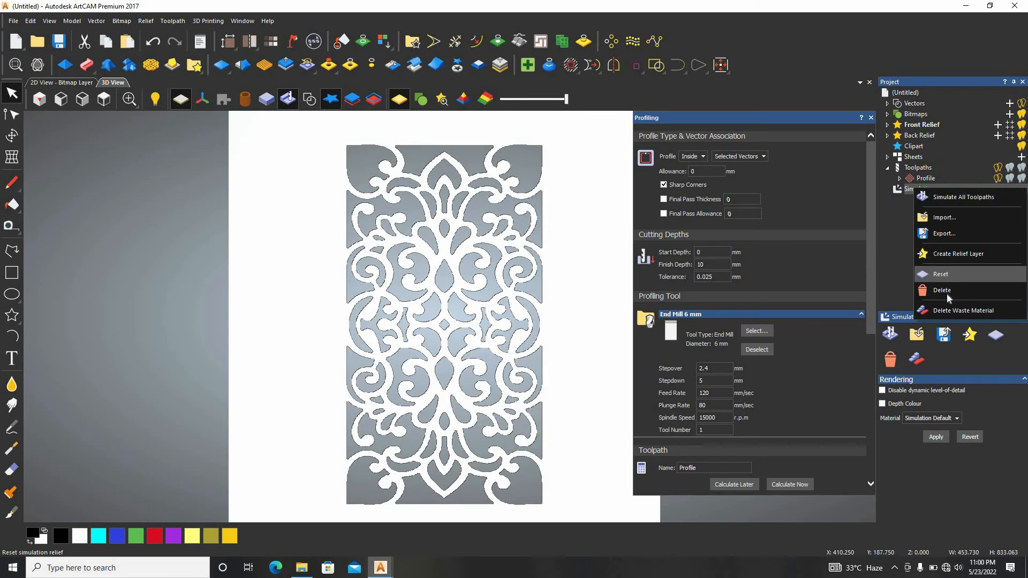
click(944, 291)
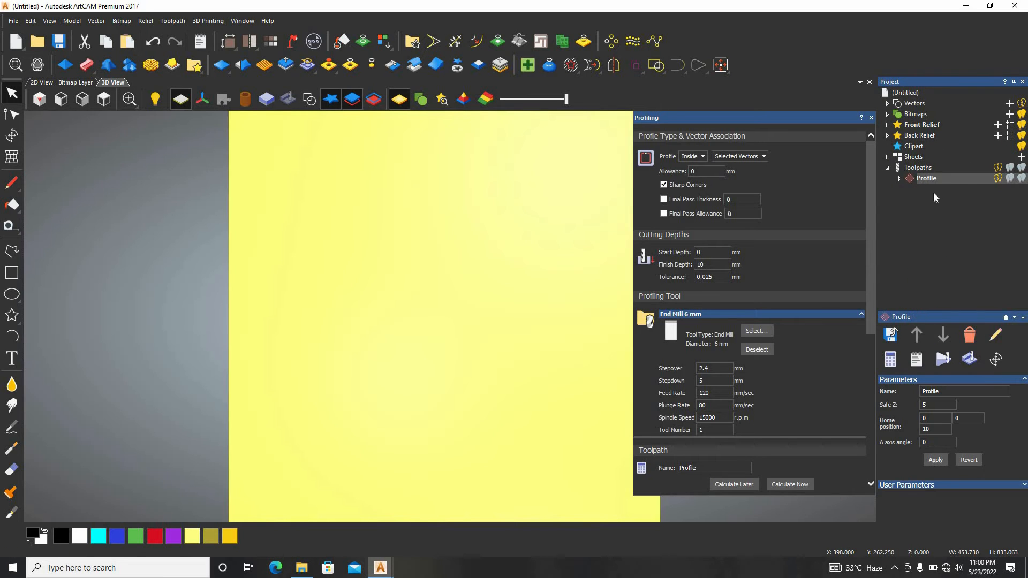
right_click(934, 179)
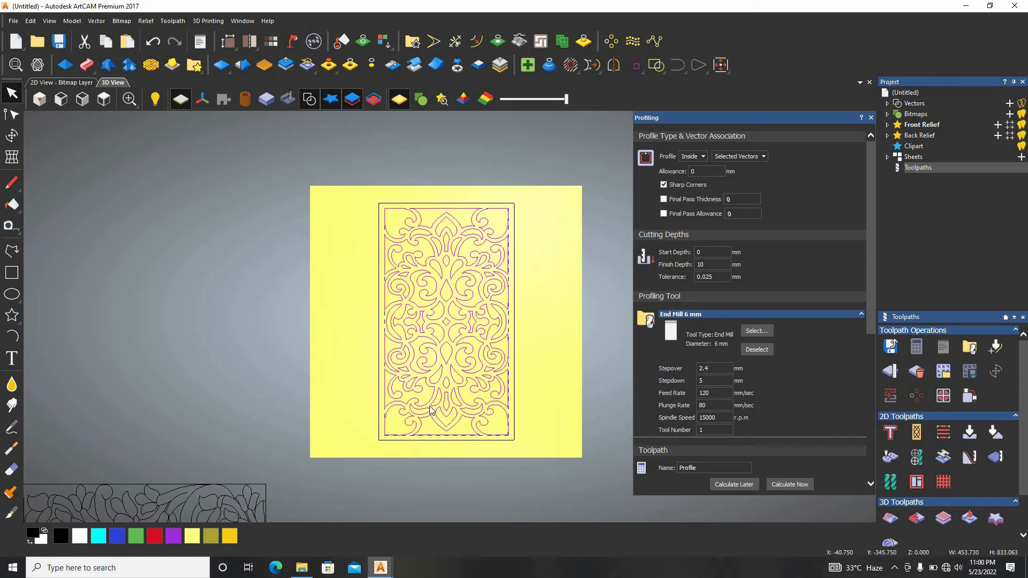
Select all the ornamental panel's vectors and move them off the material, beyond its left side
drag(553, 155, 361, 426)
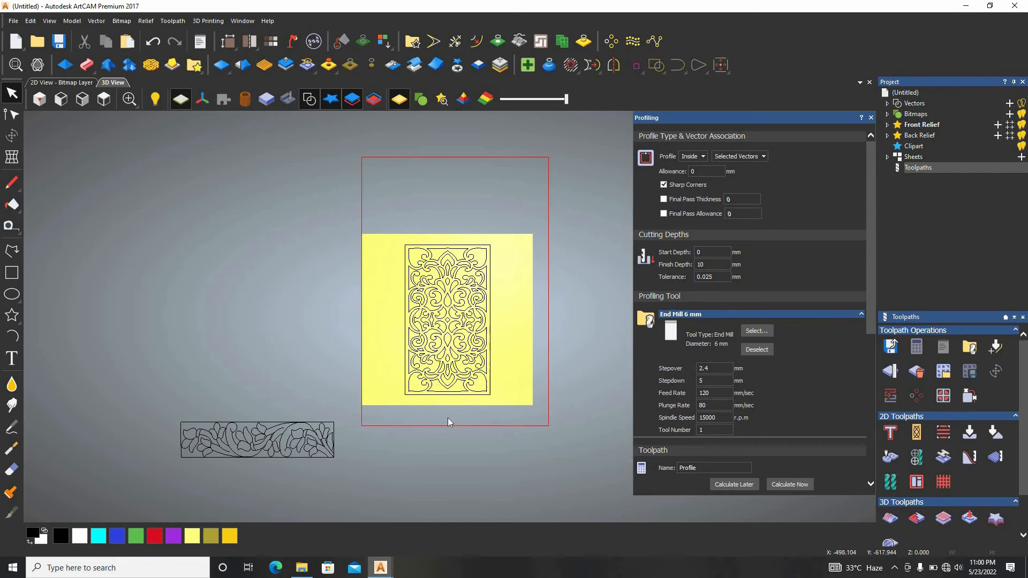
drag(37, 285, 35, 283)
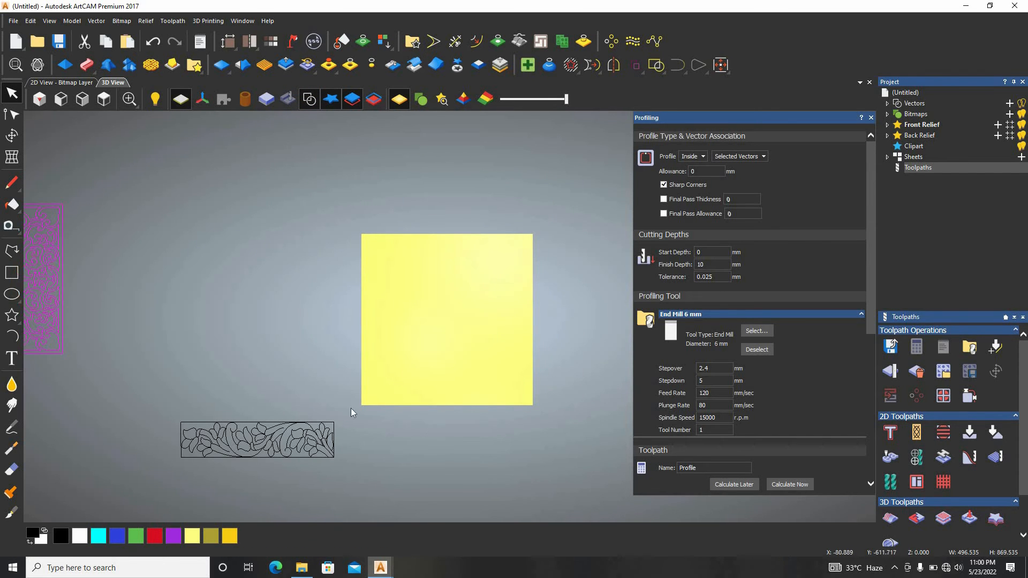
Select all the floral border's vectors and move them onto the material, slightly below its centre
drag(355, 404, 158, 480)
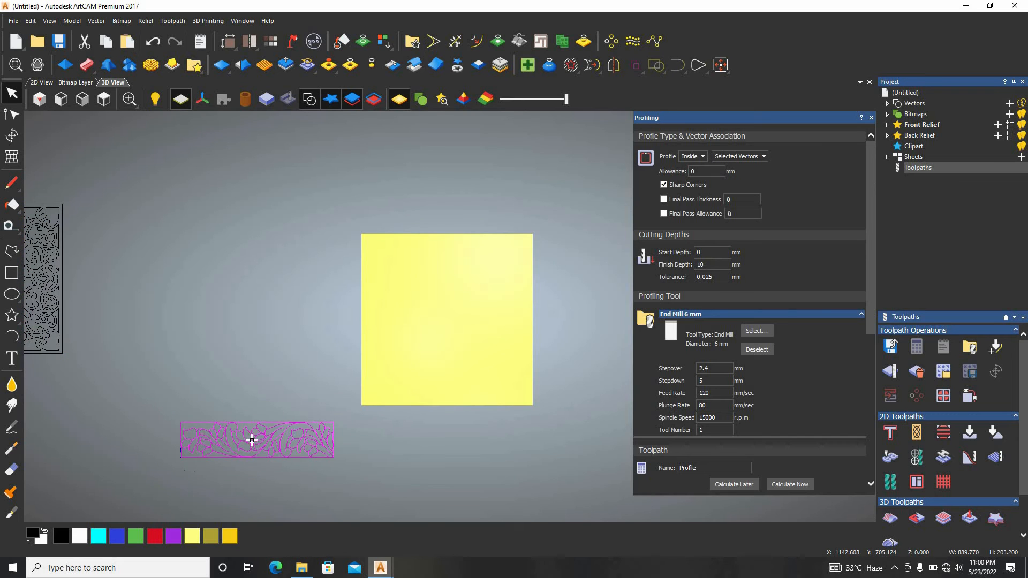
drag(251, 440, 445, 332)
scroll(461, 339, up, 2)
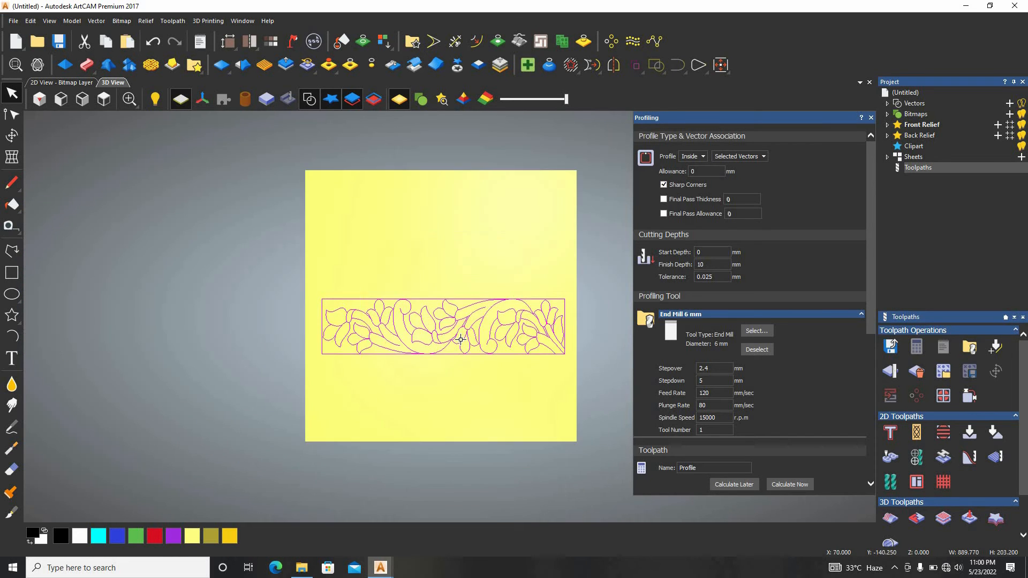
Delete the short loose curve inside the stem near the middle of the floral border
scroll(460, 339, up, 1)
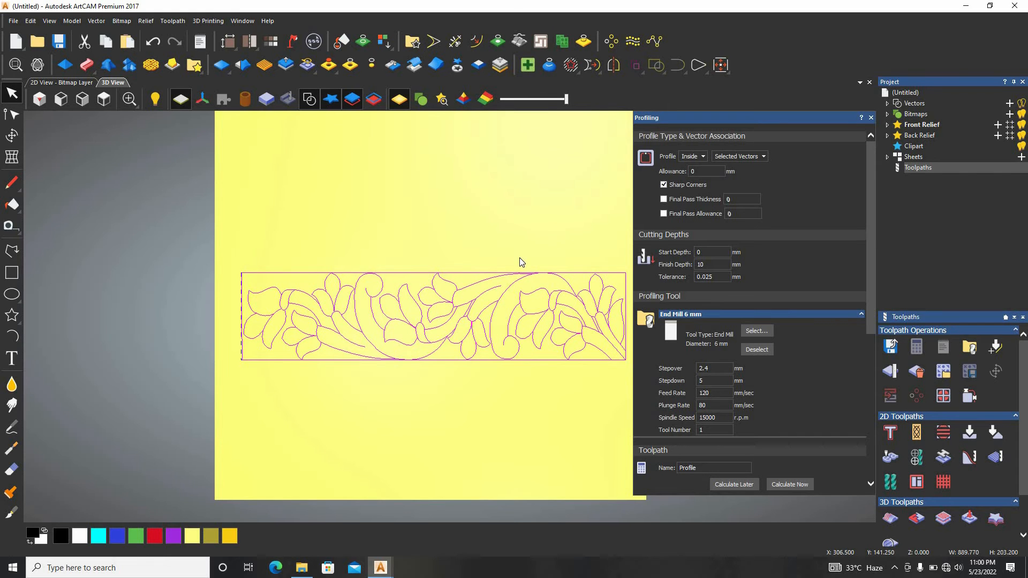
scroll(521, 264, up, 1)
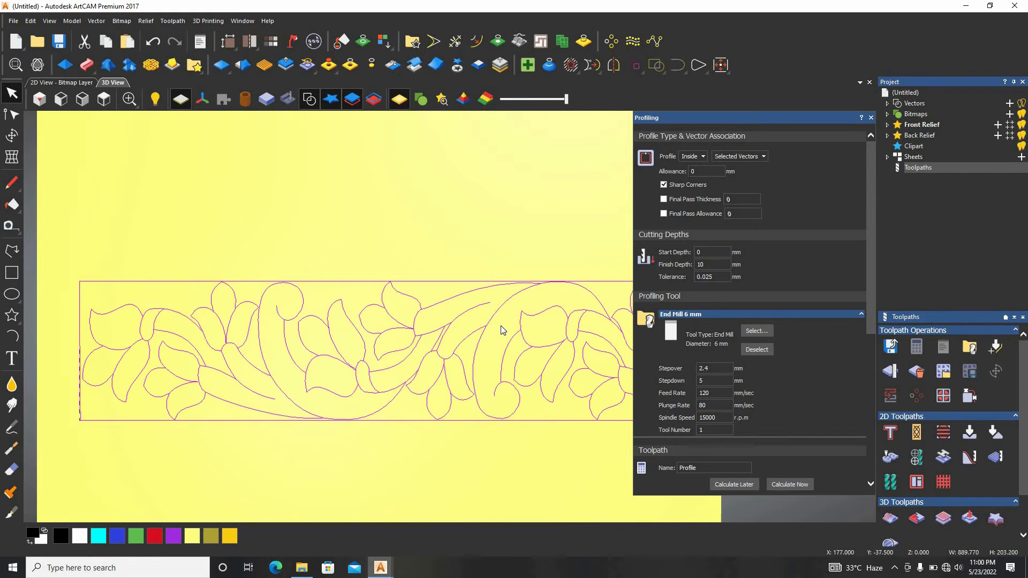
scroll(502, 330, up, 1)
click(473, 322)
click(475, 300)
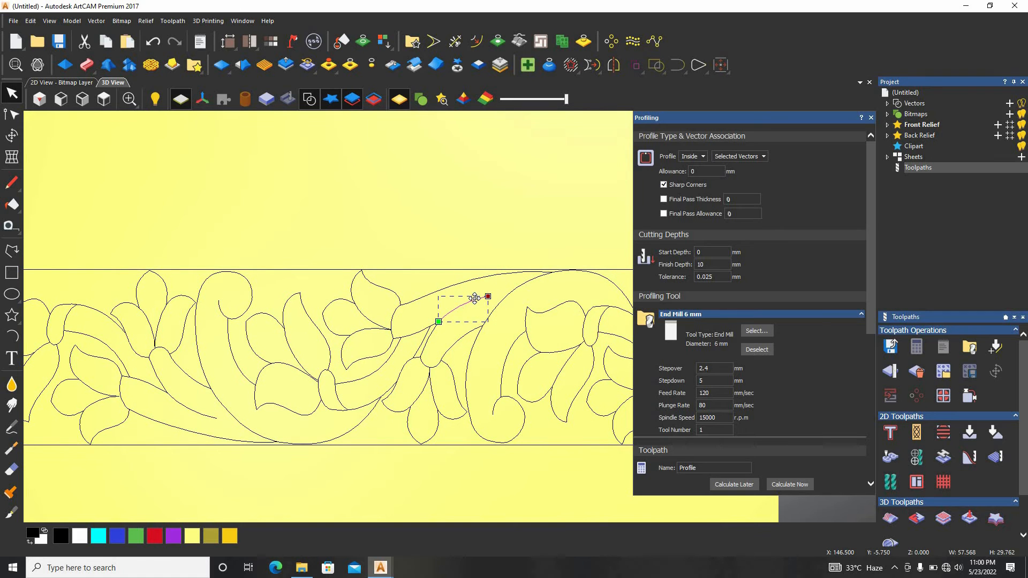
key(Delete)
scroll(476, 316, down, 3)
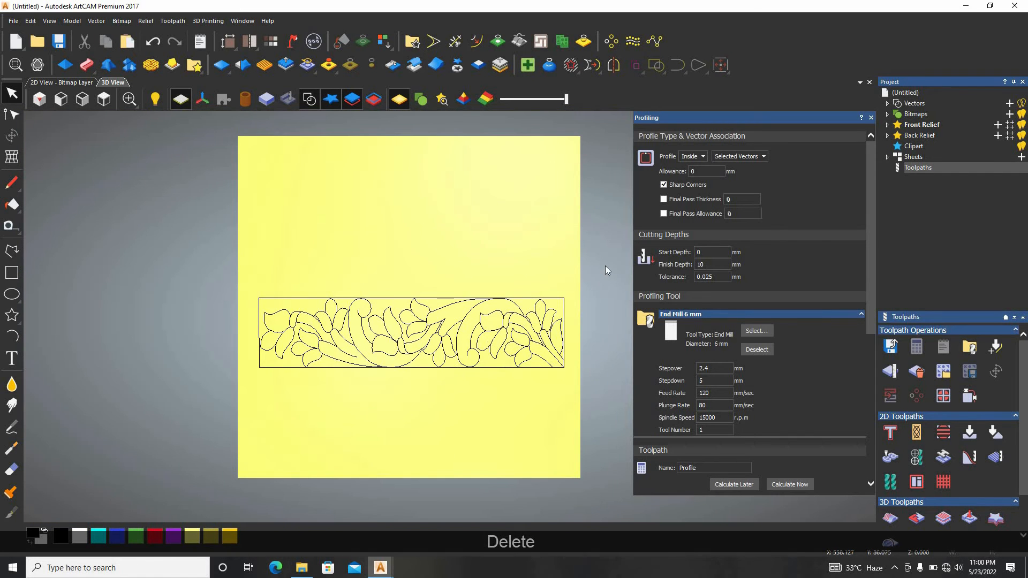
Select all the floral border's vectors and set the profile type to Along
mouse_move(255, 433)
mouse_down()
mouse_move(233, 434)
mouse_move(250, 431)
mouse_up()
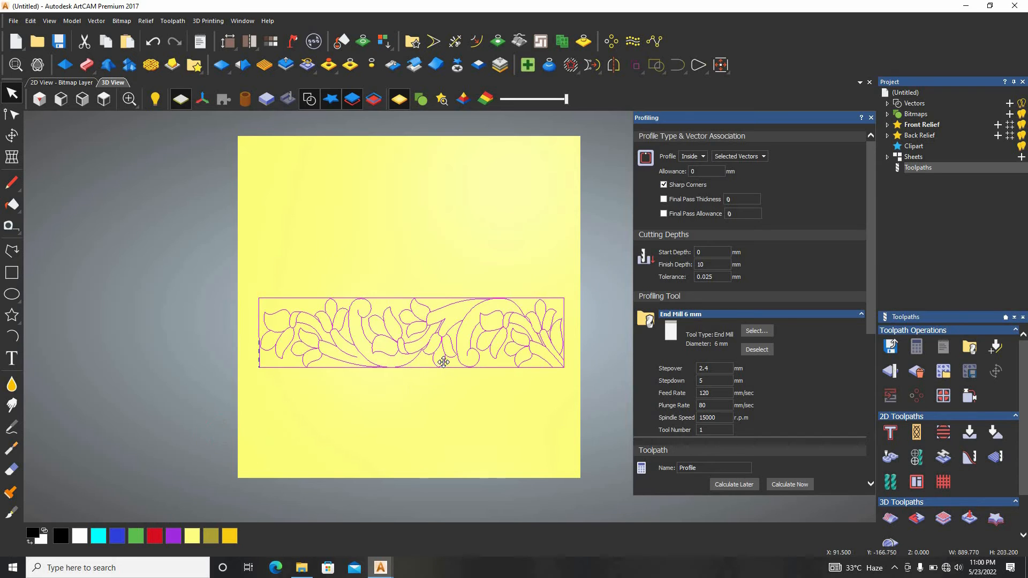
scroll(441, 356, up, 1)
click(686, 157)
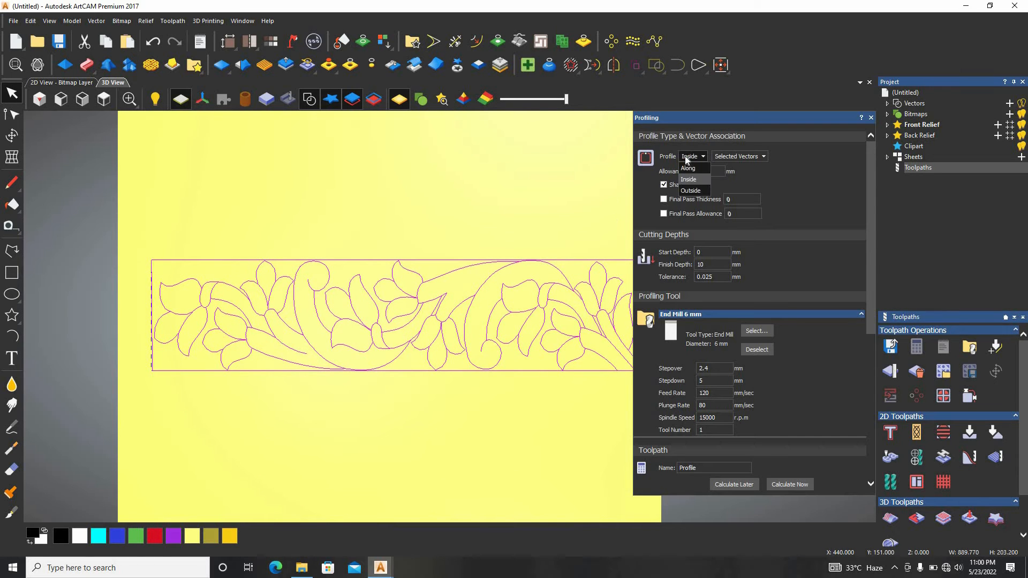
click(689, 181)
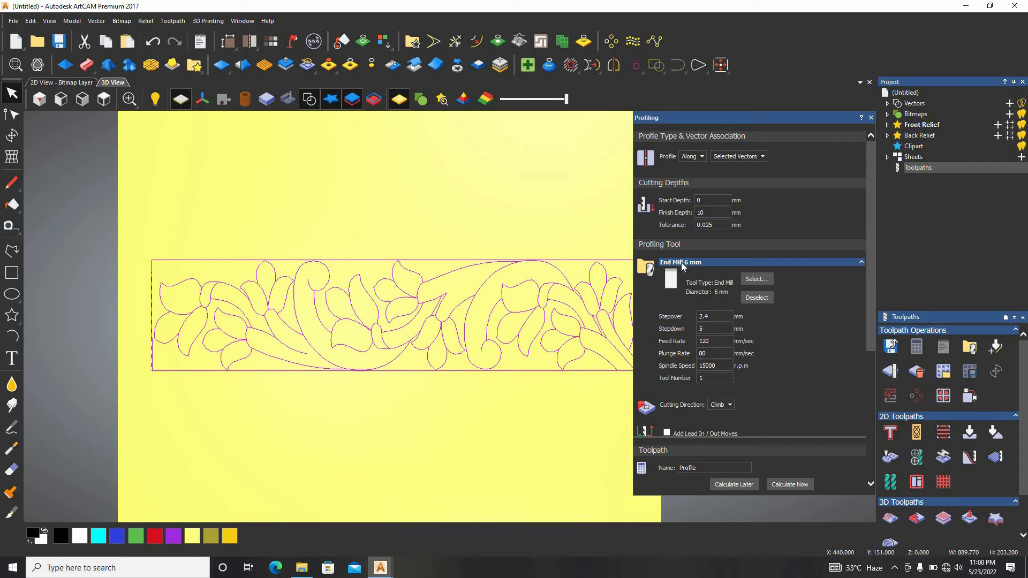
Replace the profiling tool with the V-Bit 32 mm 90 degree from the V-Carving group
click(761, 301)
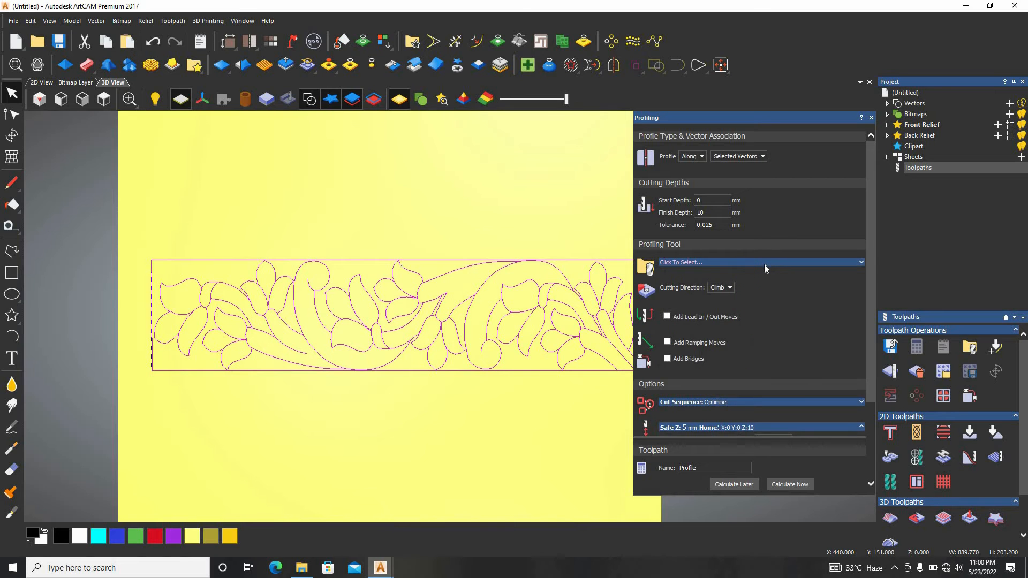
click(764, 264)
scroll(425, 272, down, 5)
scroll(425, 272, down, 5)
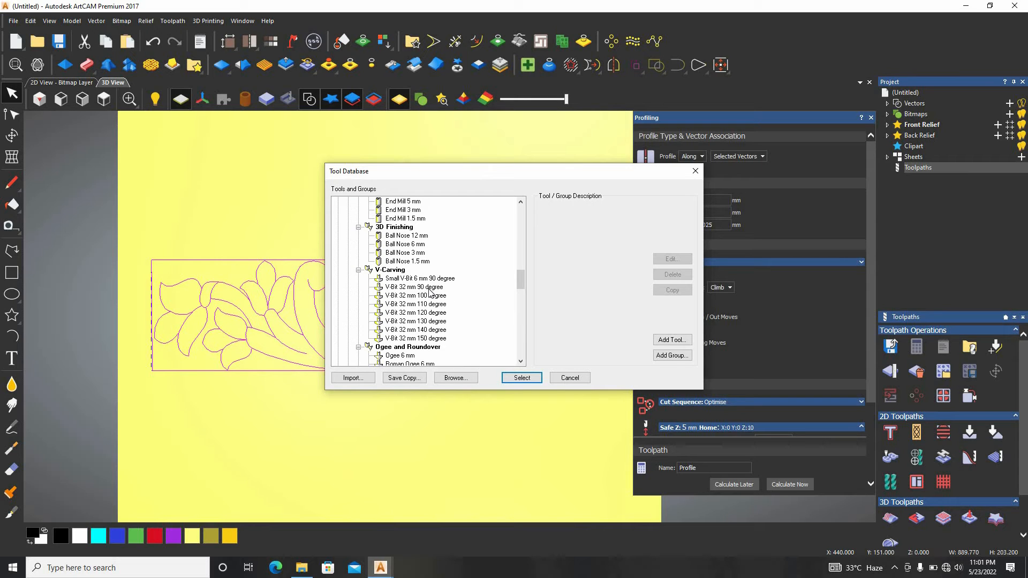
click(423, 288)
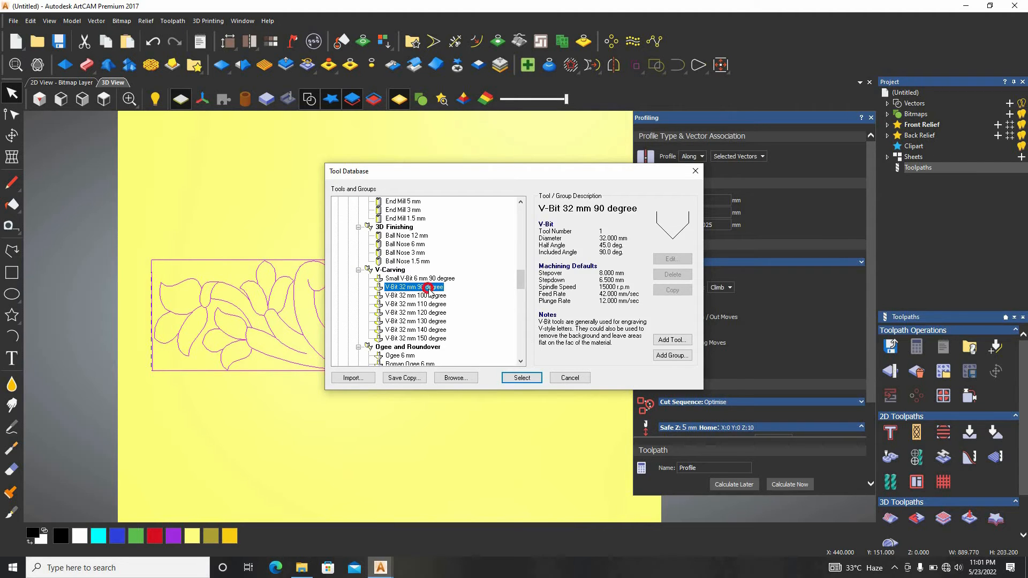
click(522, 378)
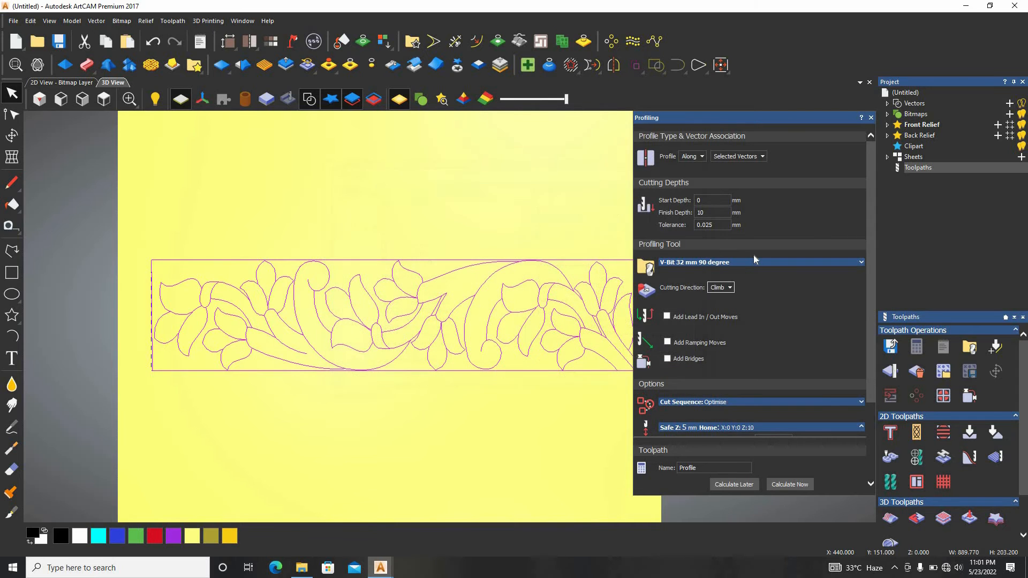
Set the V-bit's stepdown to 5 mm and the profile's finish depth to 5 mm
click(744, 266)
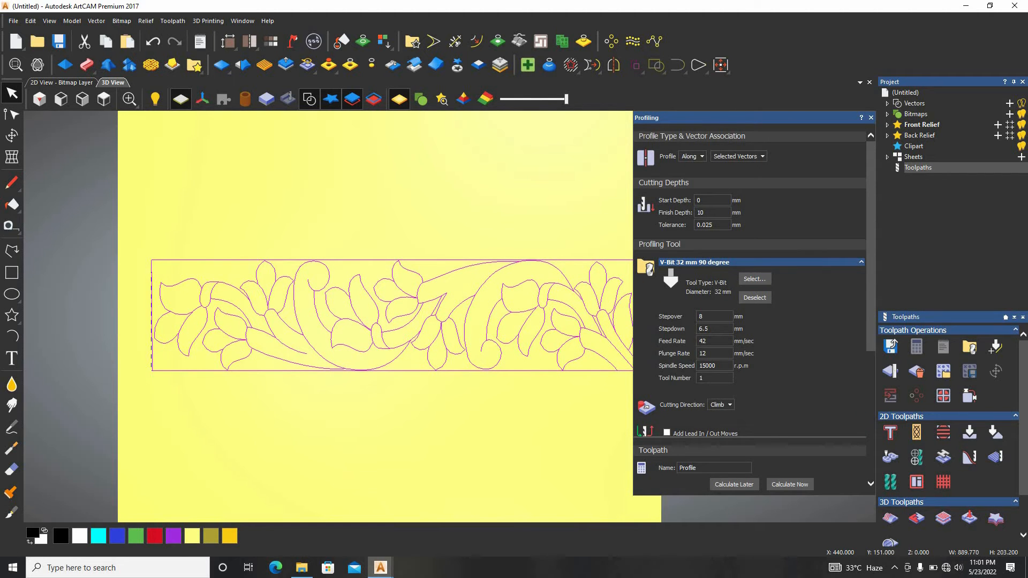
key(BackSpace)
key(BackSpace)
key(BackSpace)
text(5)
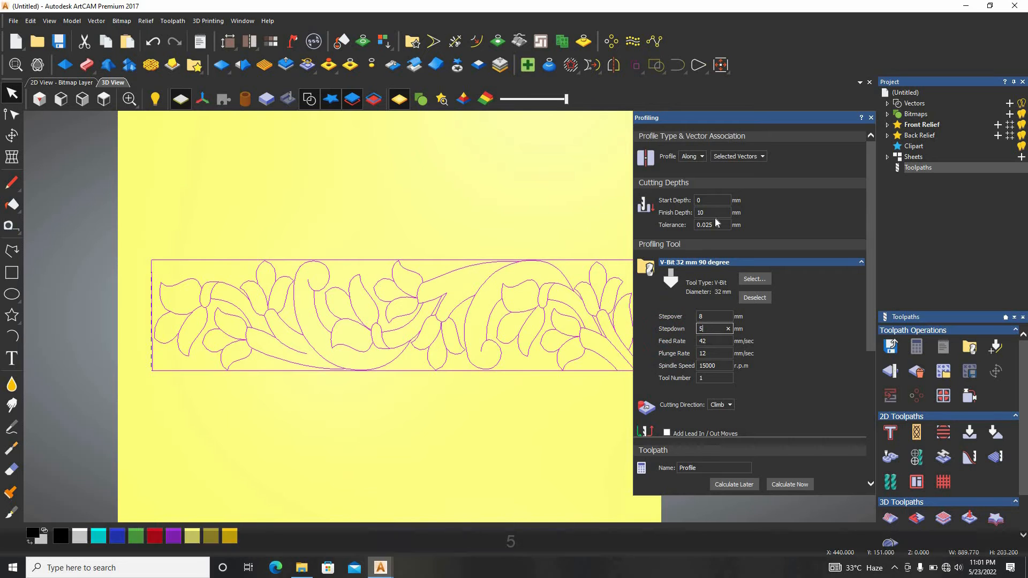
drag(713, 214, 688, 214)
text(5)
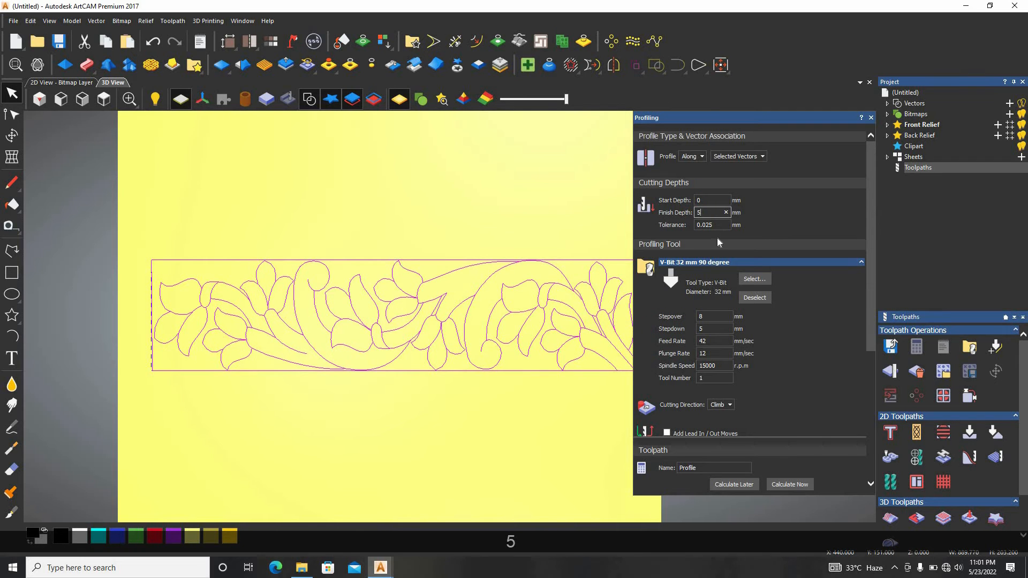
Set the V-bit's feed rate to 120 mm/sec and its plunge rate to 80 mm/sec
scroll(733, 272, down, 5)
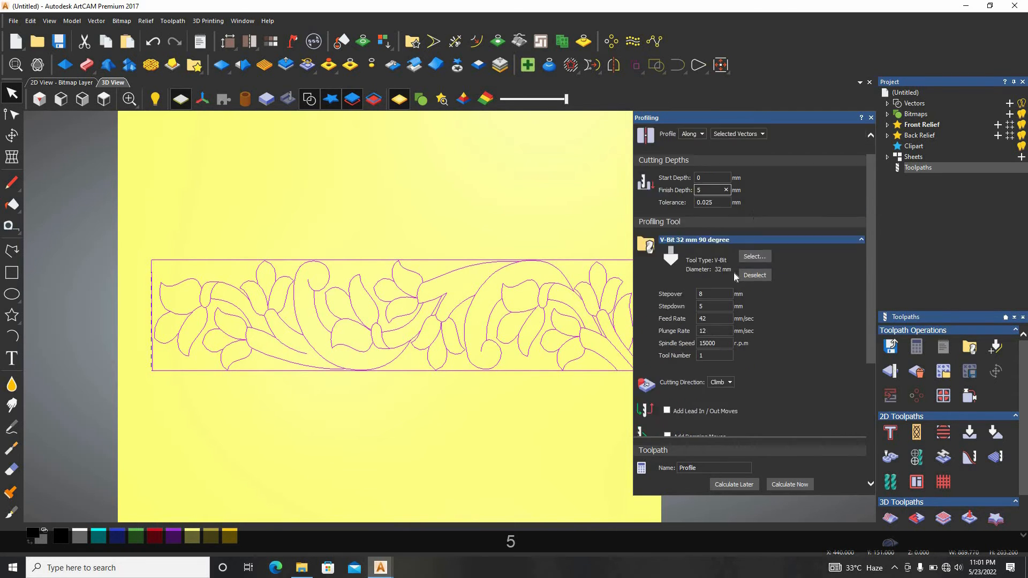
click(715, 229)
key(BackSpace)
key(BackSpace)
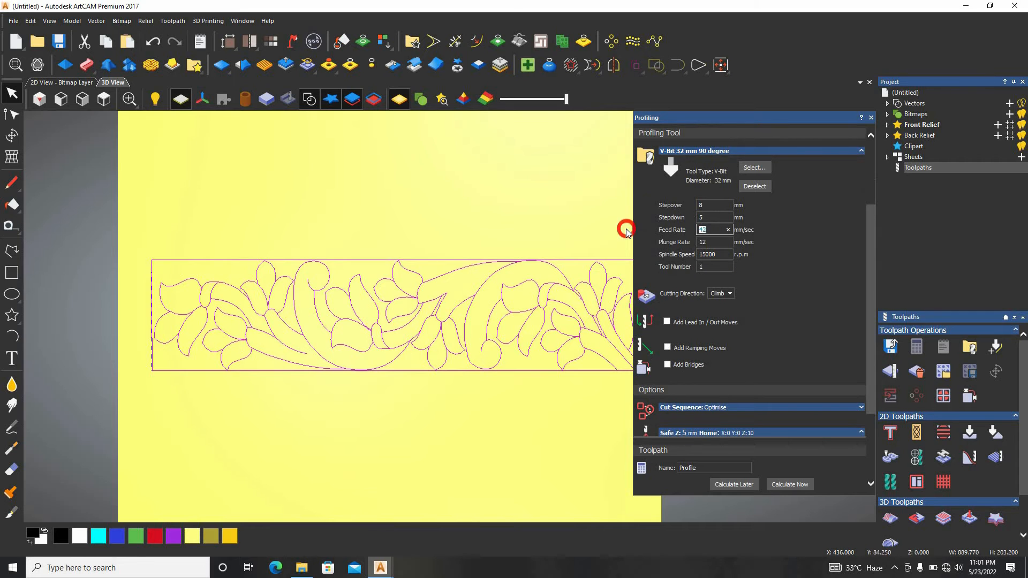
text(120)
click(715, 242)
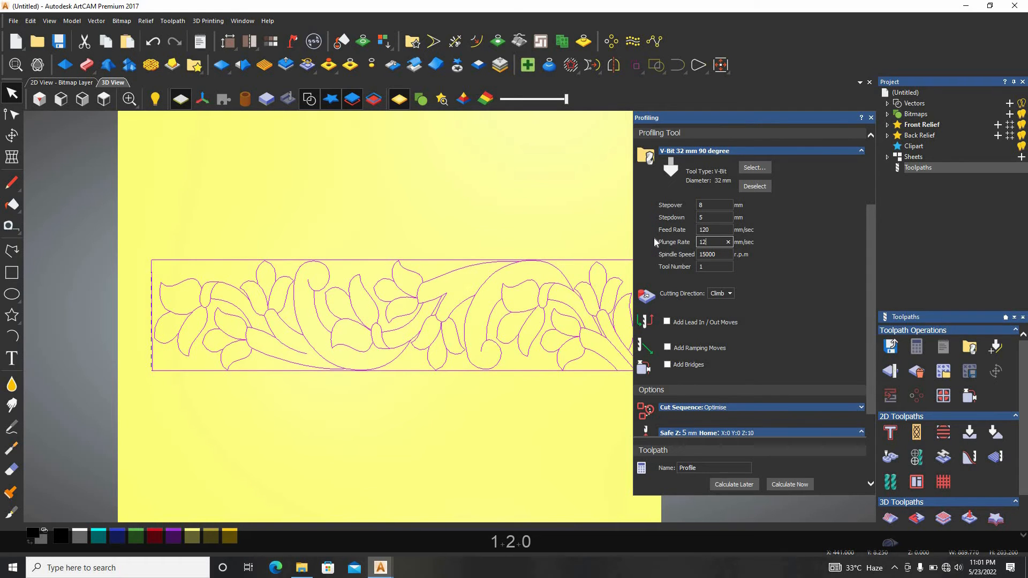
text(80)
Calculate the floral border's profile toolpath and start simulating it on the whole model at standard resolution
scroll(763, 396, down, 3)
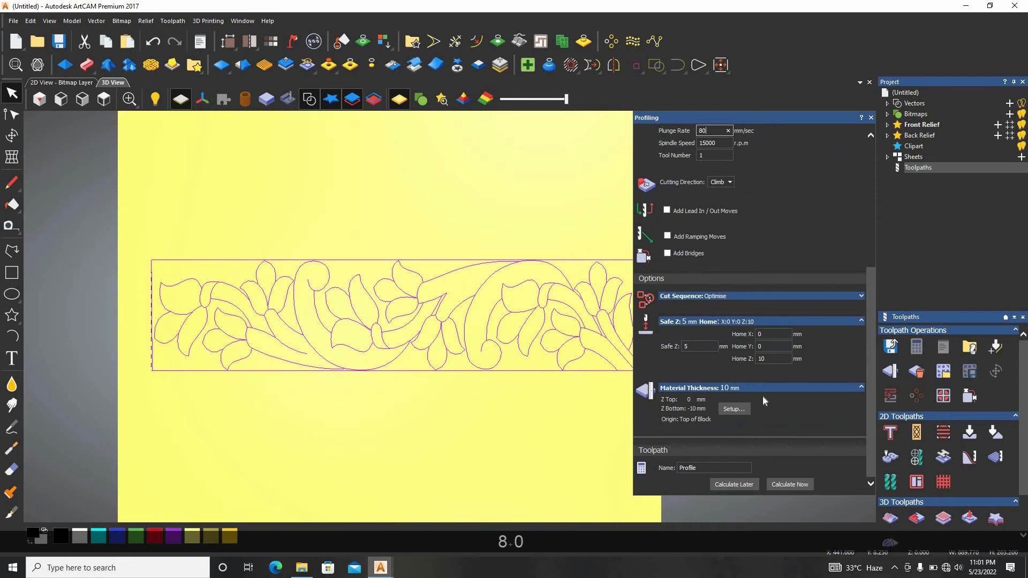
click(801, 489)
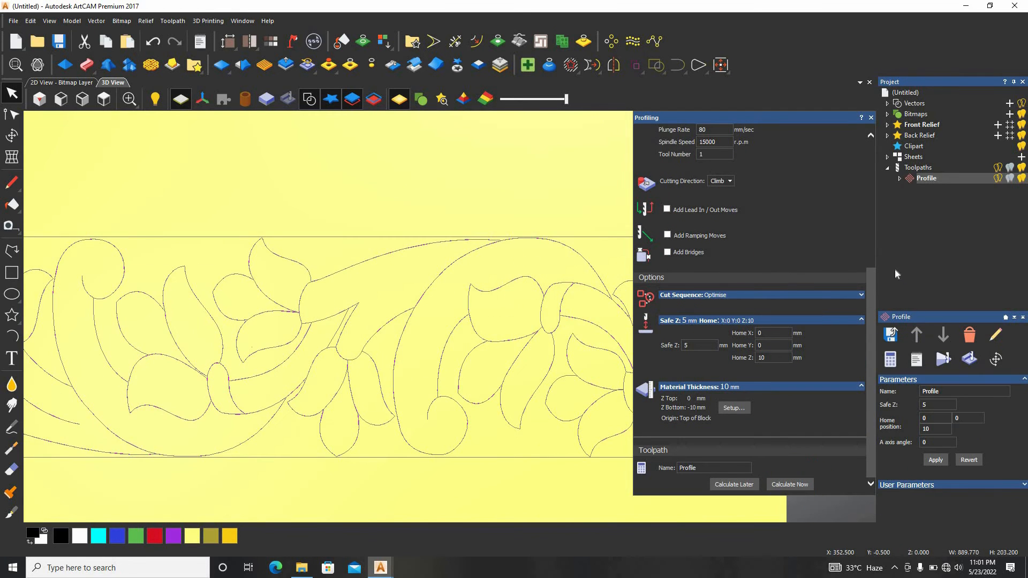
click(944, 358)
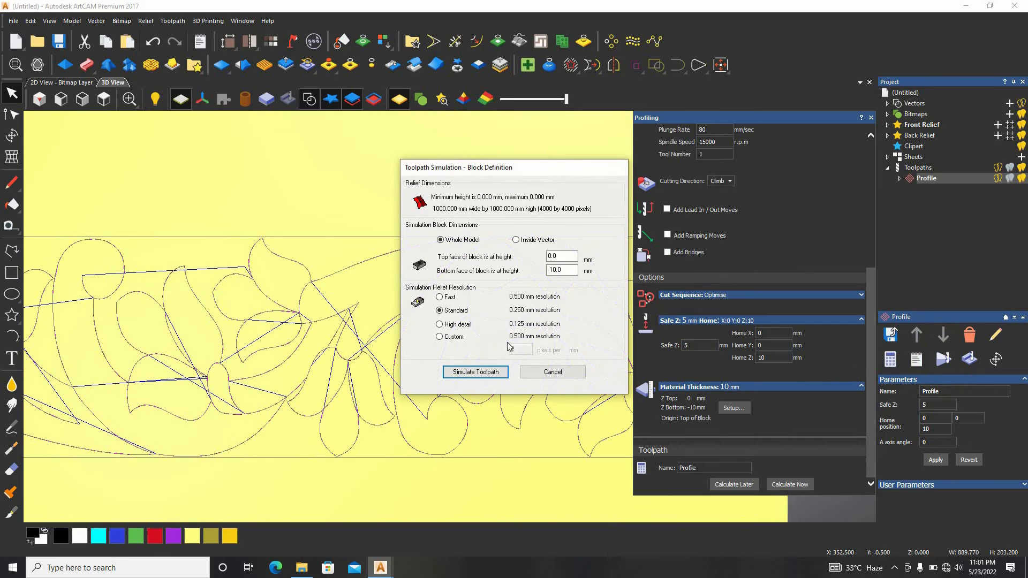
click(476, 373)
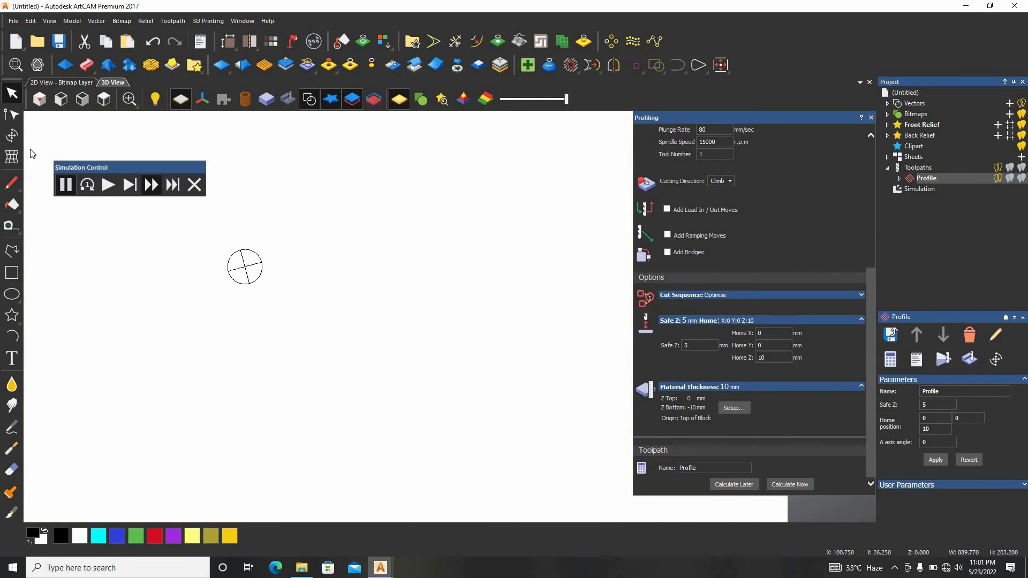
click(108, 185)
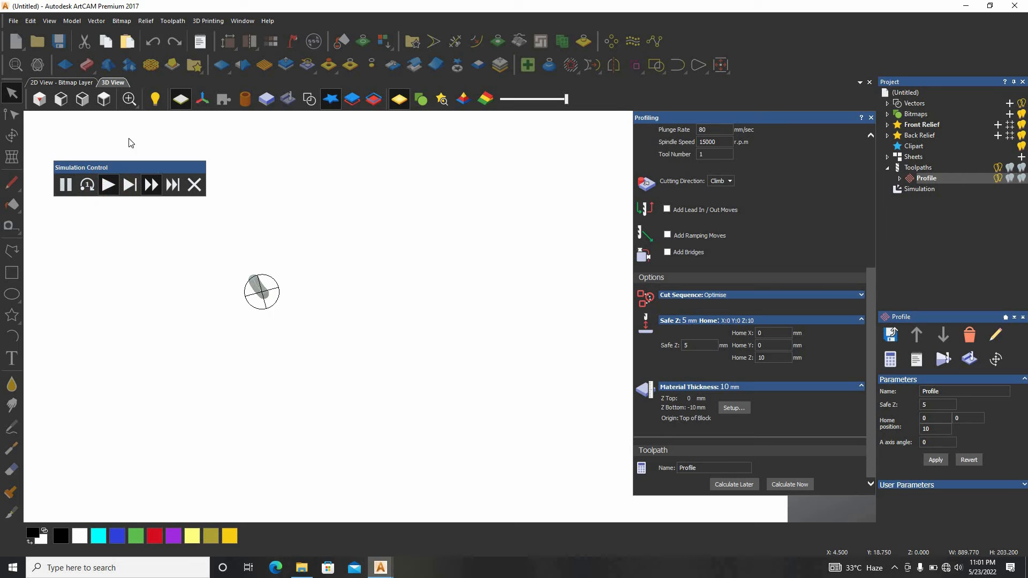
Follow the simulation in isometric view and fast-forward it until the whole floral border is cut
click(40, 99)
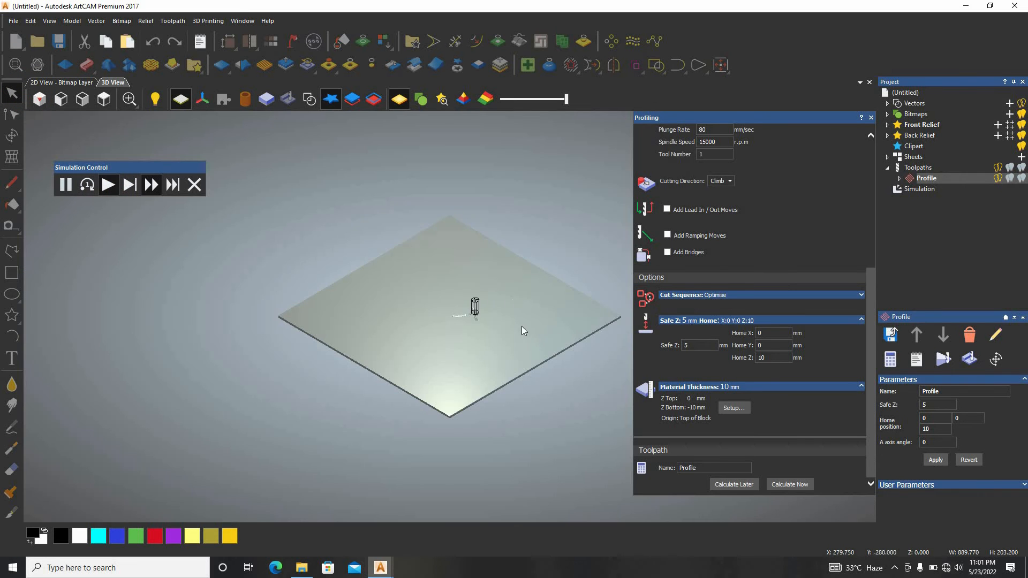
scroll(522, 326, up, 5)
scroll(240, 292, up, 3)
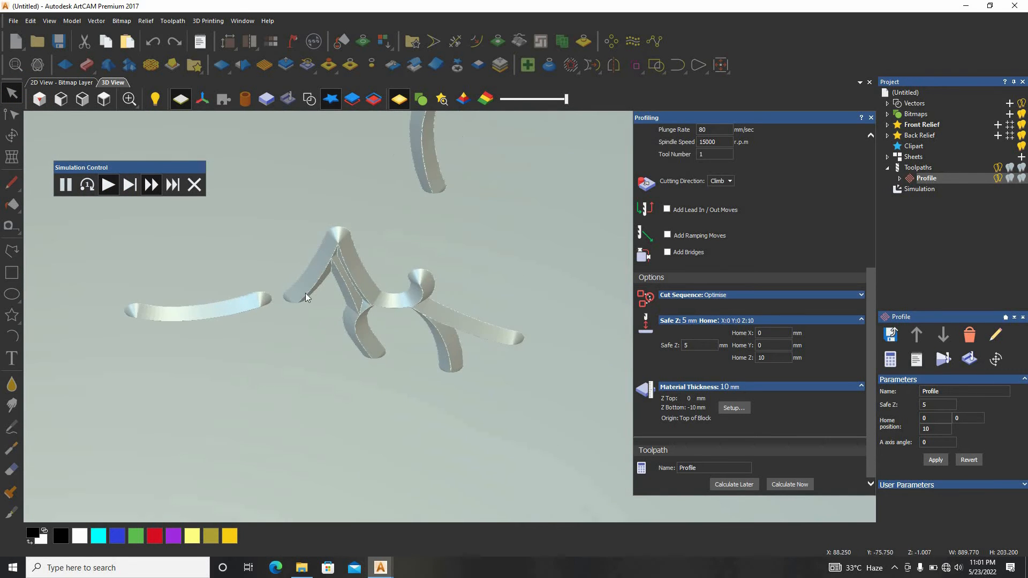
scroll(428, 184, down, 2)
scroll(426, 180, up, 2)
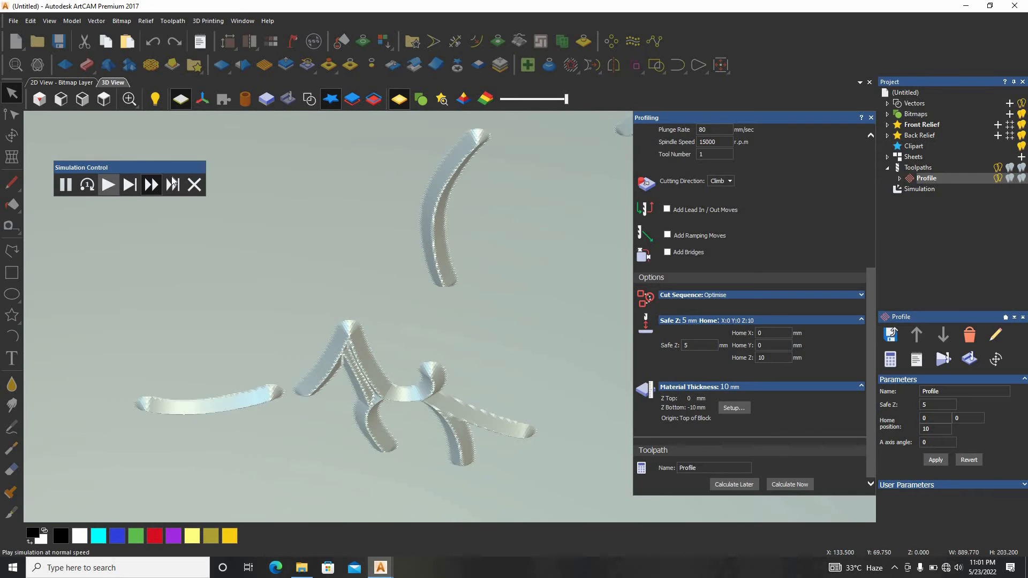
click(154, 185)
scroll(455, 279, down, 4)
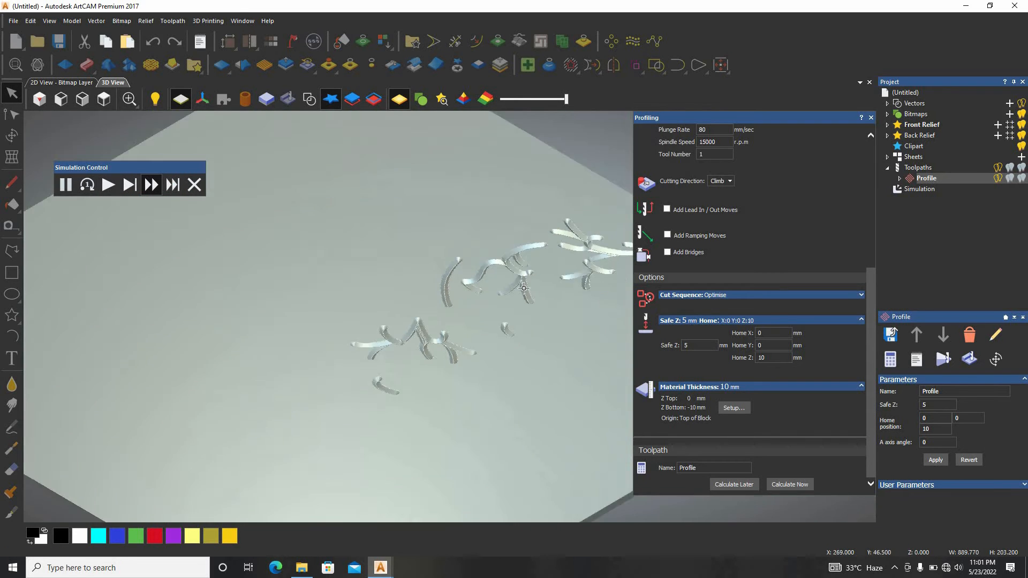
scroll(436, 380, down, 5)
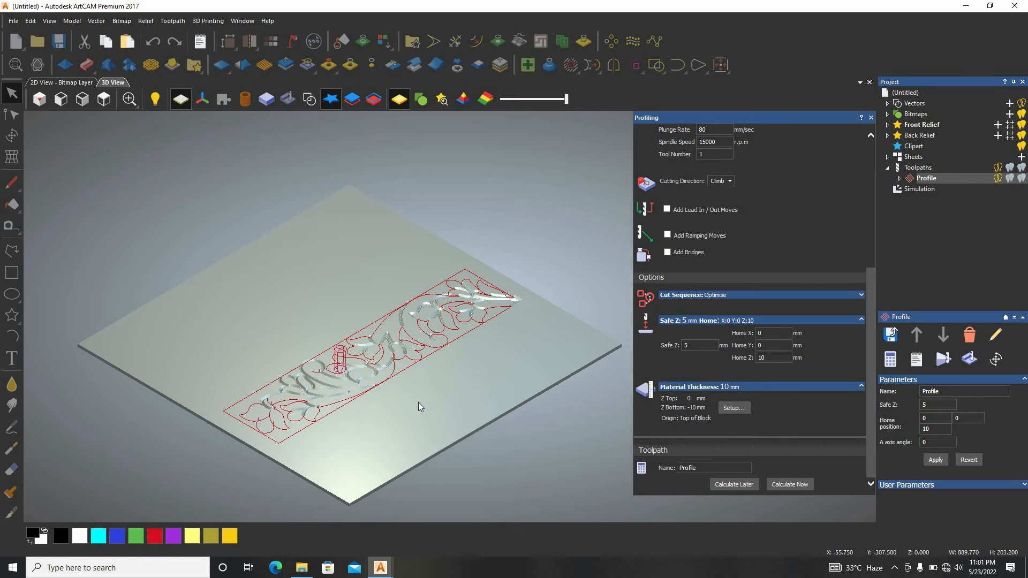
Examine the simulated V-grooves of the floral border close up from several angles and from above
scroll(349, 375, up, 6)
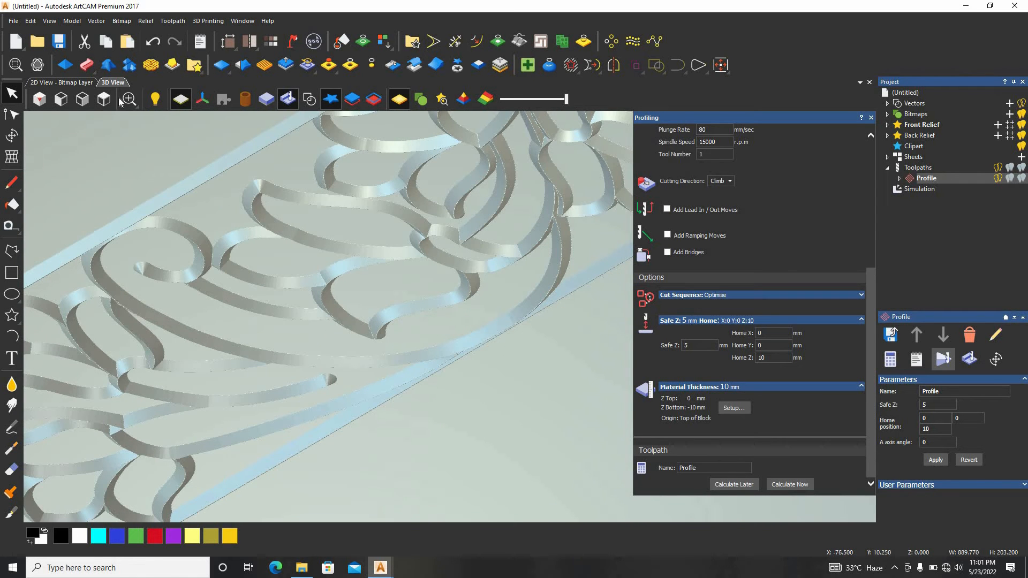
click(41, 59)
drag(393, 424, 399, 329)
scroll(399, 329, down, 5)
mouse_move(382, 278)
mouse_down()
mouse_move(403, 154)
mouse_move(390, 261)
mouse_up()
scroll(272, 259, up, 5)
drag(507, 307, 547, 340)
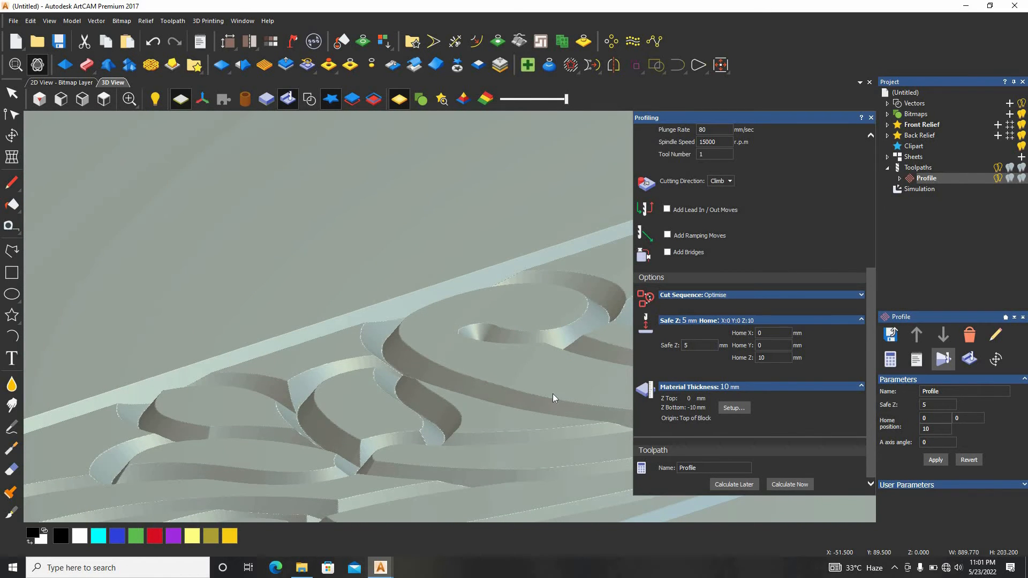
drag(553, 394, 542, 356)
drag(414, 444, 413, 443)
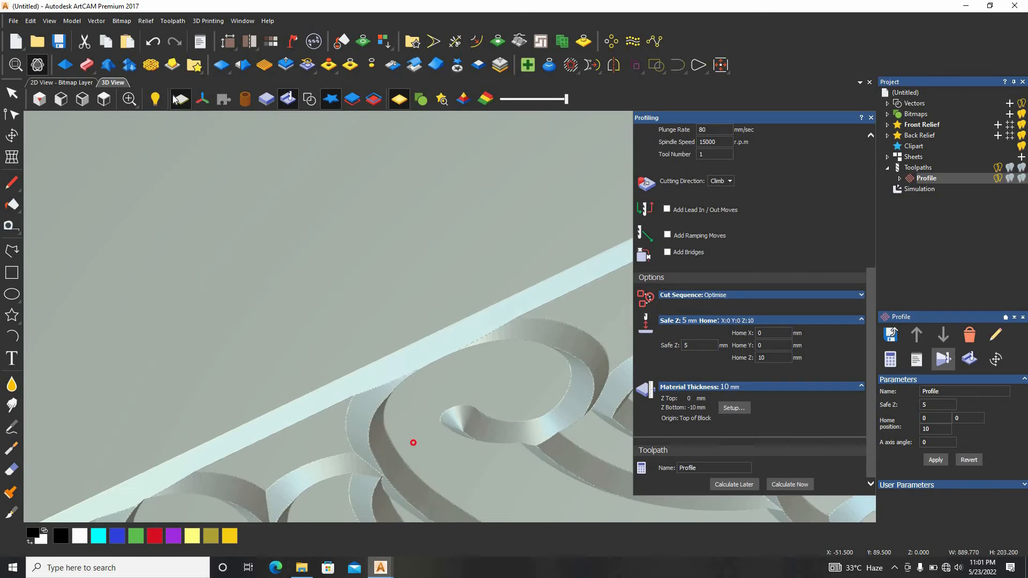
click(11, 93)
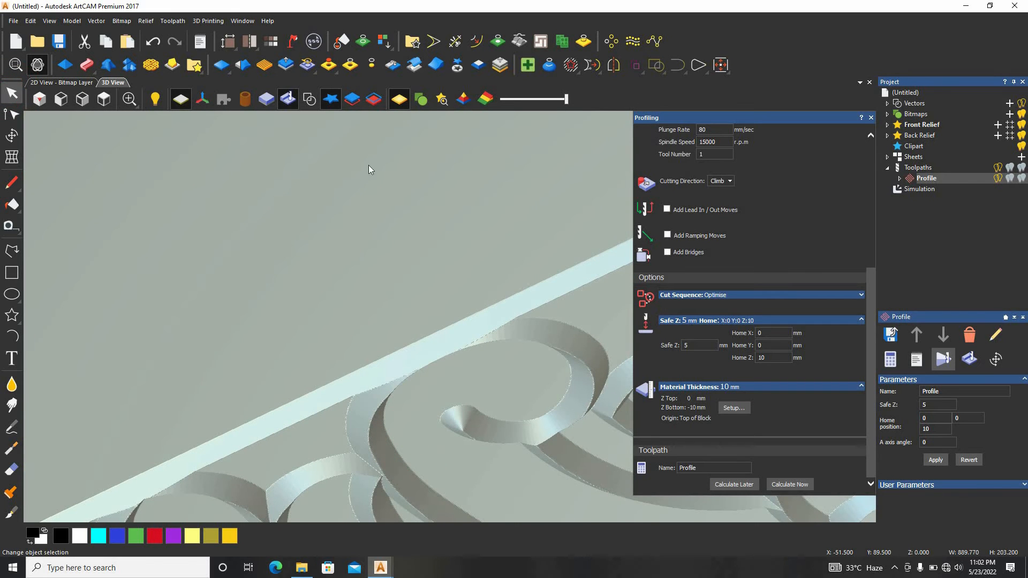
click(104, 99)
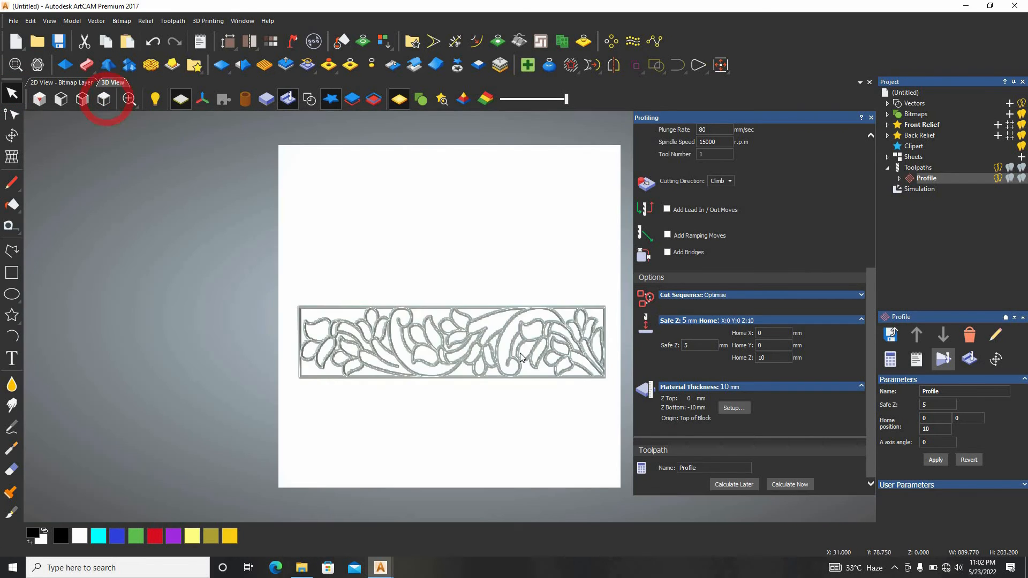
Delete the simulation and the existing Profile toolpath from the project
right_click(899, 188)
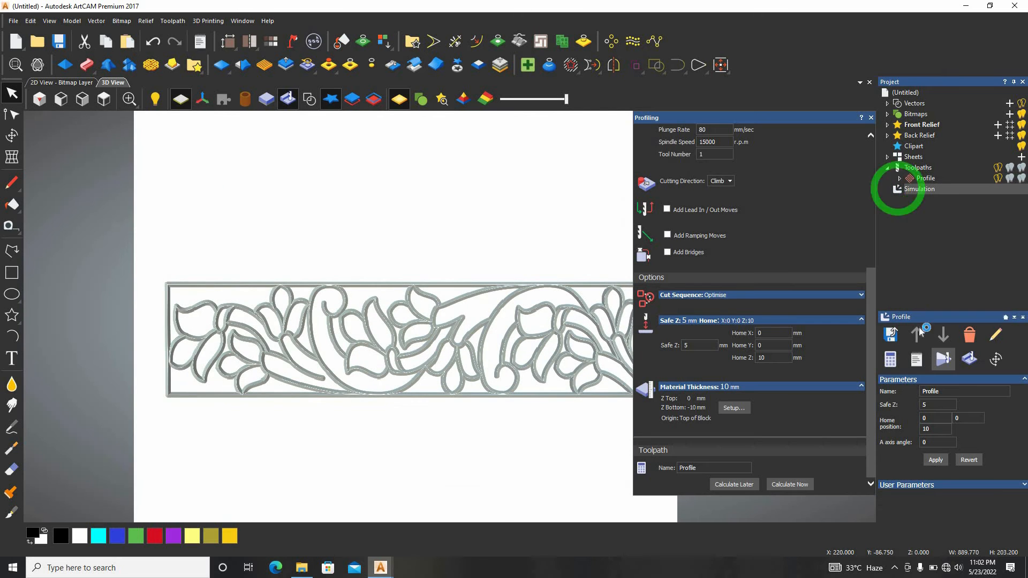
click(948, 293)
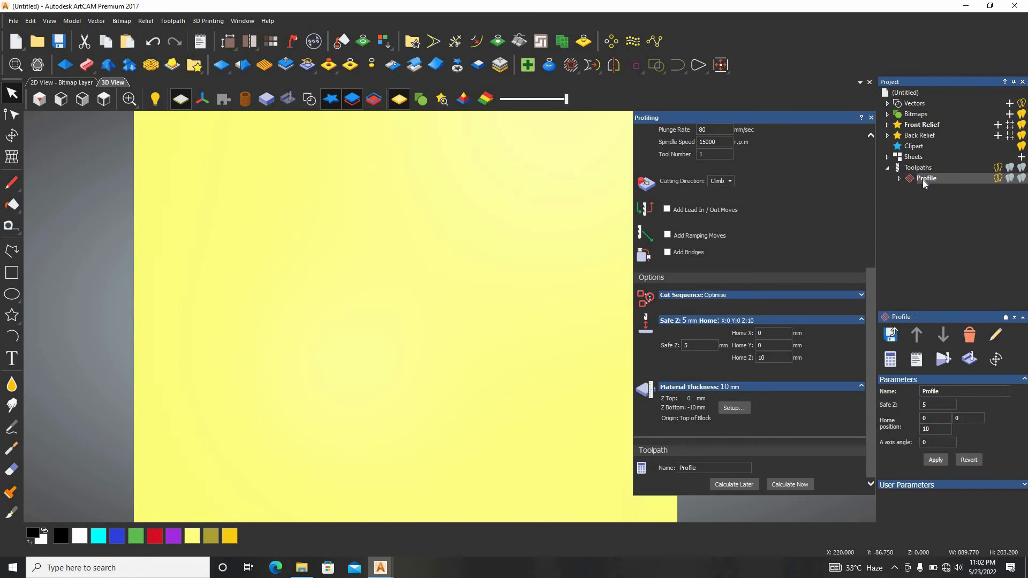
right_click(923, 179)
click(954, 351)
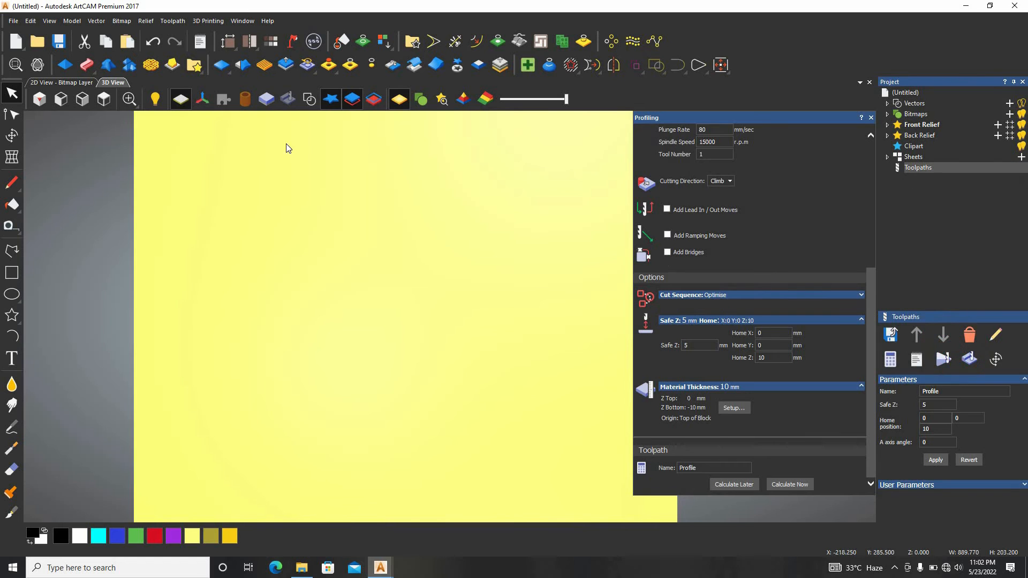
Show the 3D view from above with the vectors displayed on the material
click(103, 98)
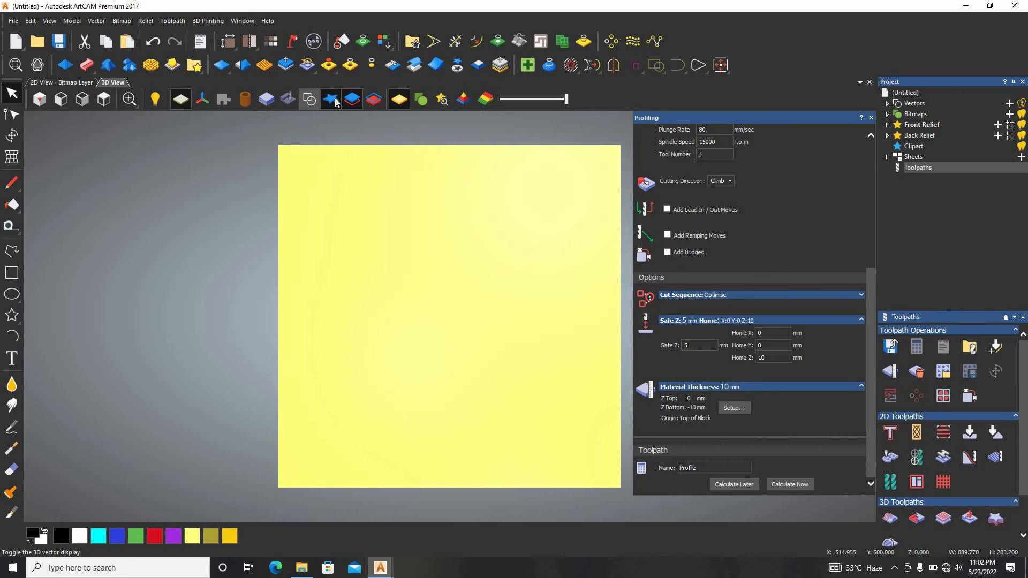
click(308, 102)
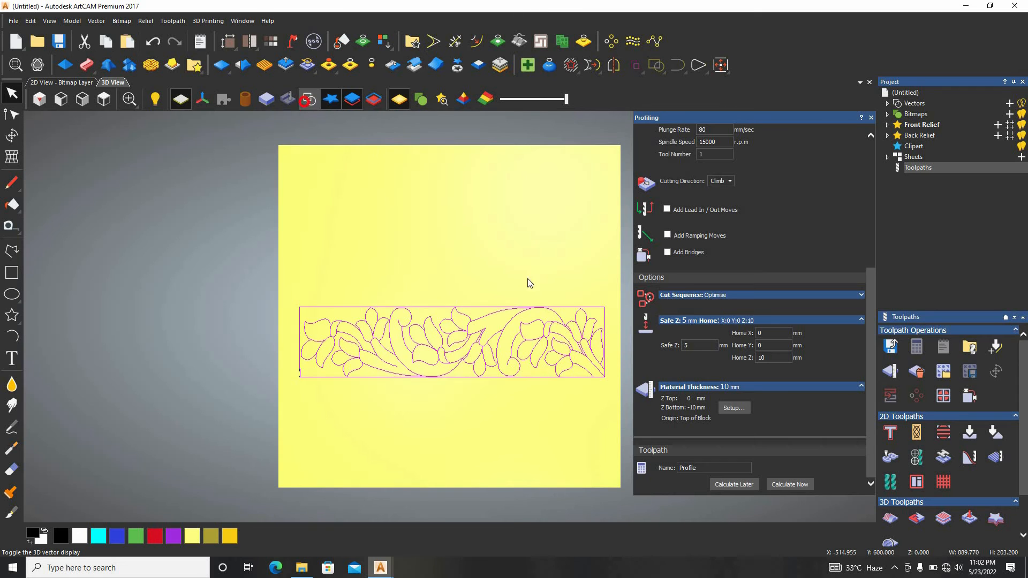
scroll(567, 332, up, 2)
scroll(557, 316, down, 3)
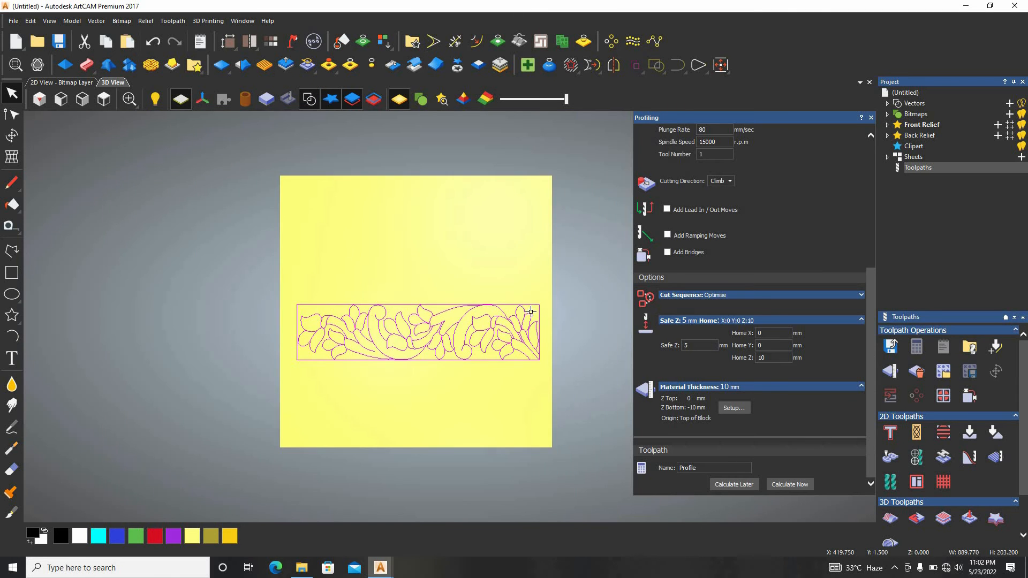
Select all of the floral border's vectors and calculate a profile toolpath for them
scroll(557, 316, up, 3)
drag(592, 240, 27, 520)
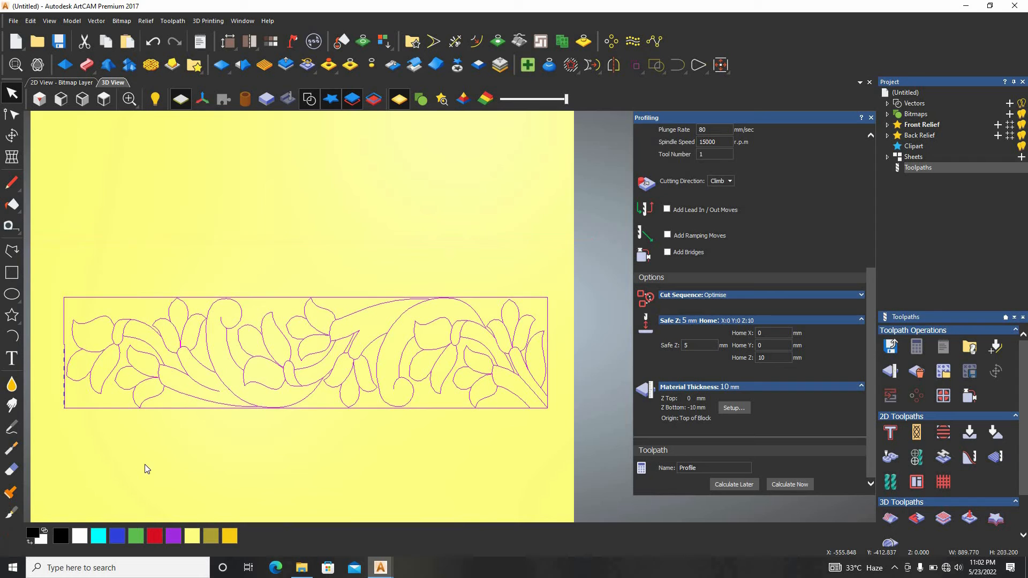
click(370, 251)
drag(599, 266, 56, 474)
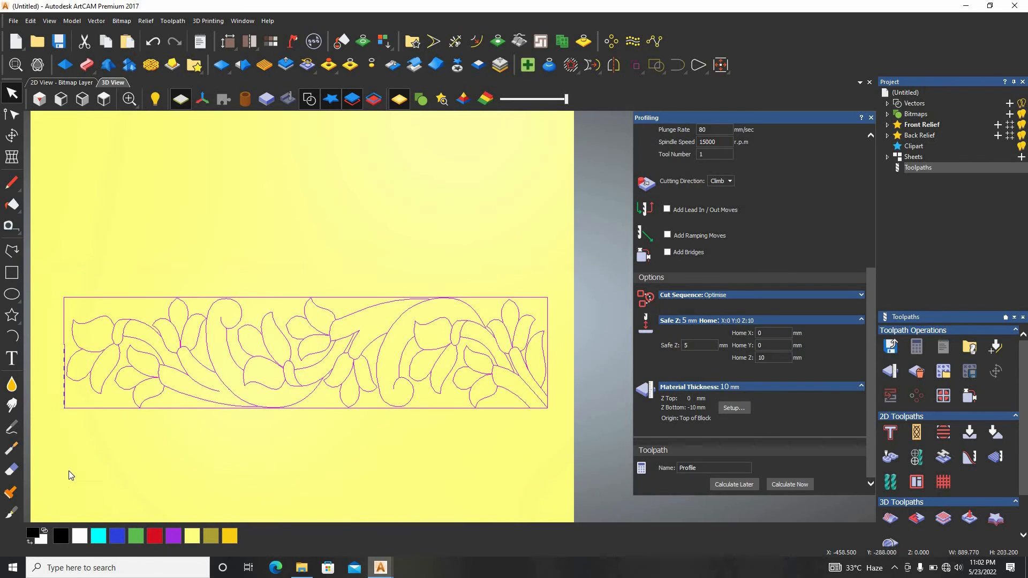
click(807, 484)
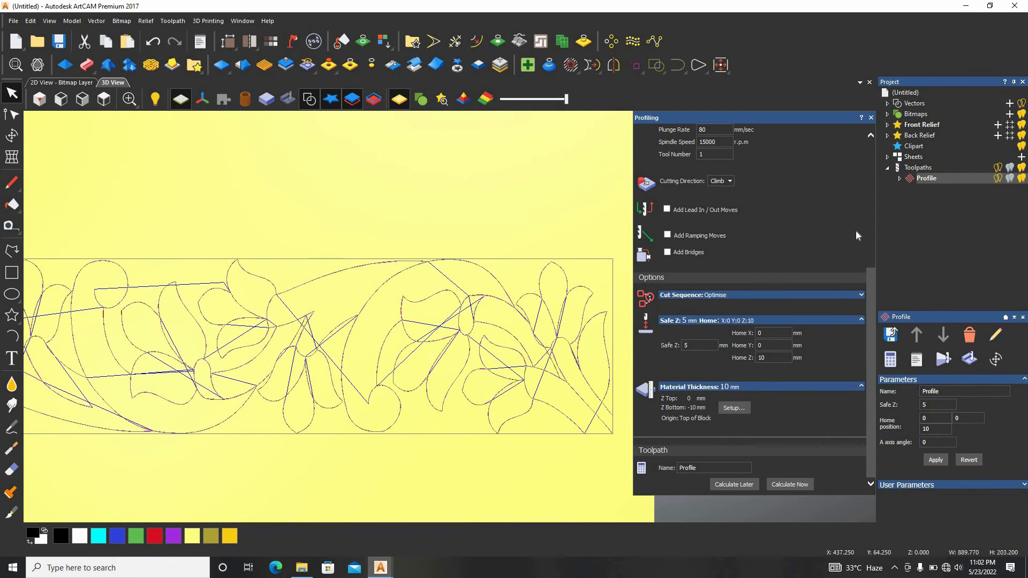
Close the profiling settings and hide the Profile toolpath so only the floral border's vectors are displayed
click(915, 169)
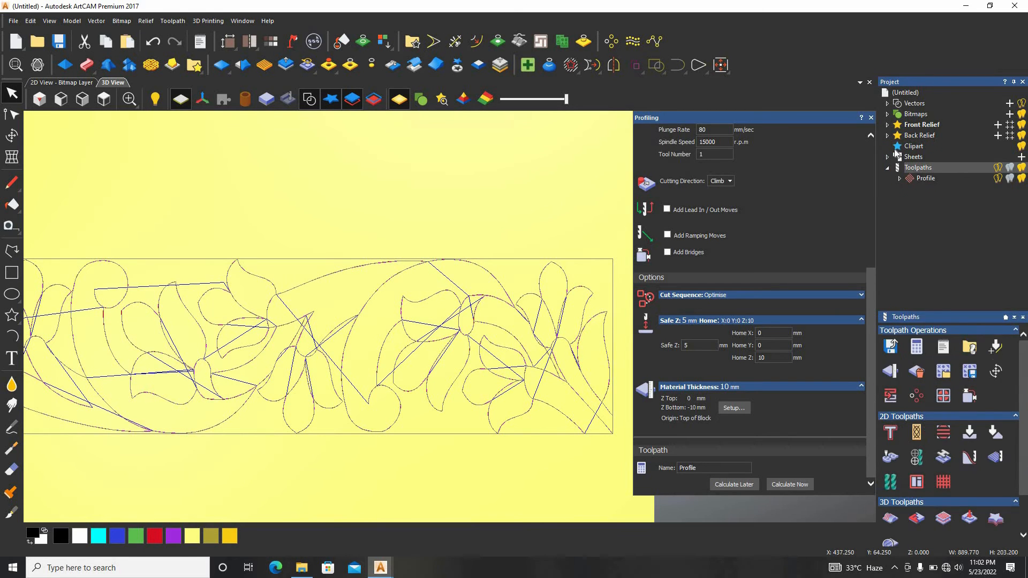
click(871, 118)
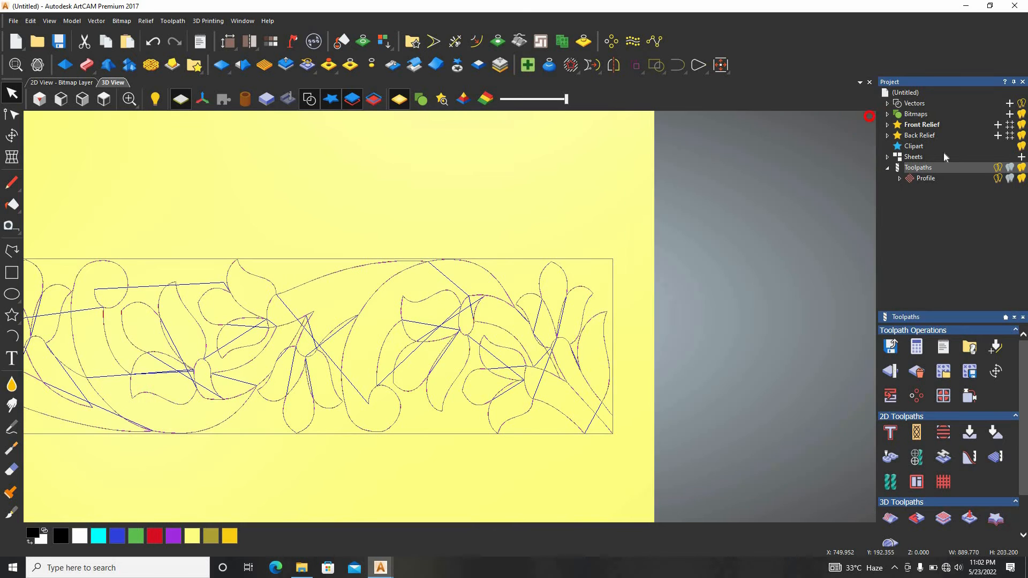
click(999, 179)
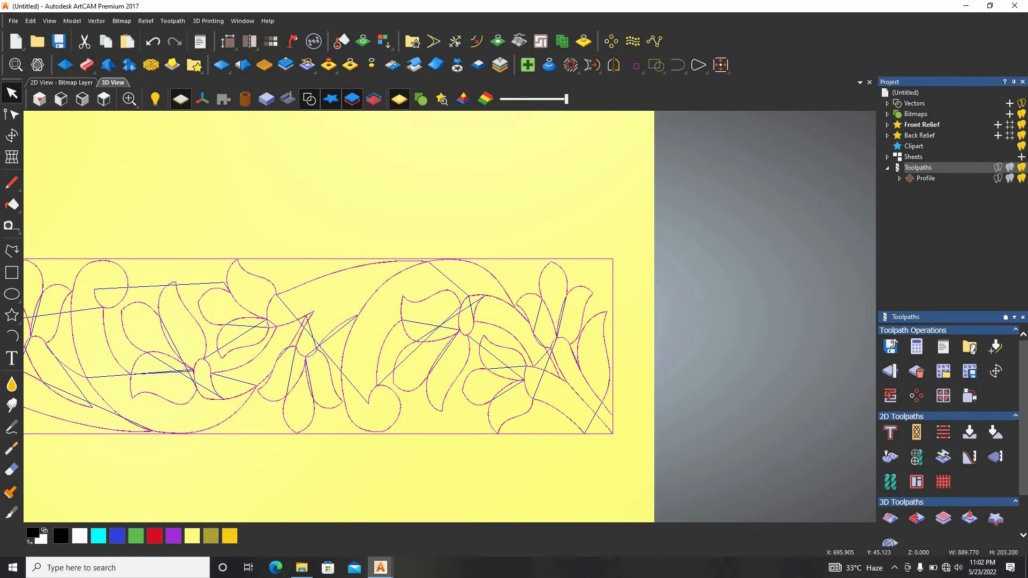
click(1021, 178)
click(555, 191)
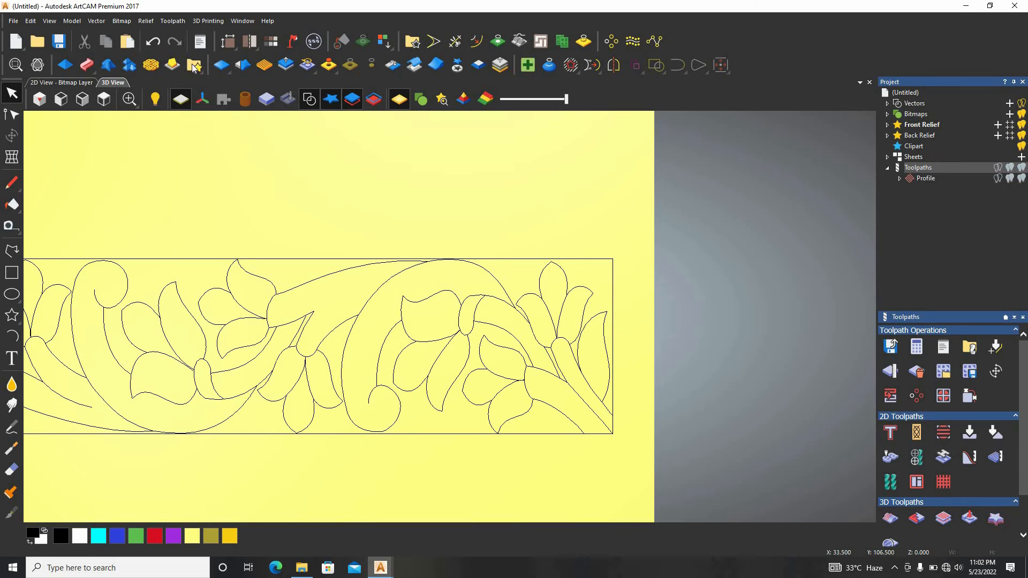
Start a new 2D area clearance toolpath and set its finish depth to 5 mm
click(167, 21)
mouse_move(193, 82)
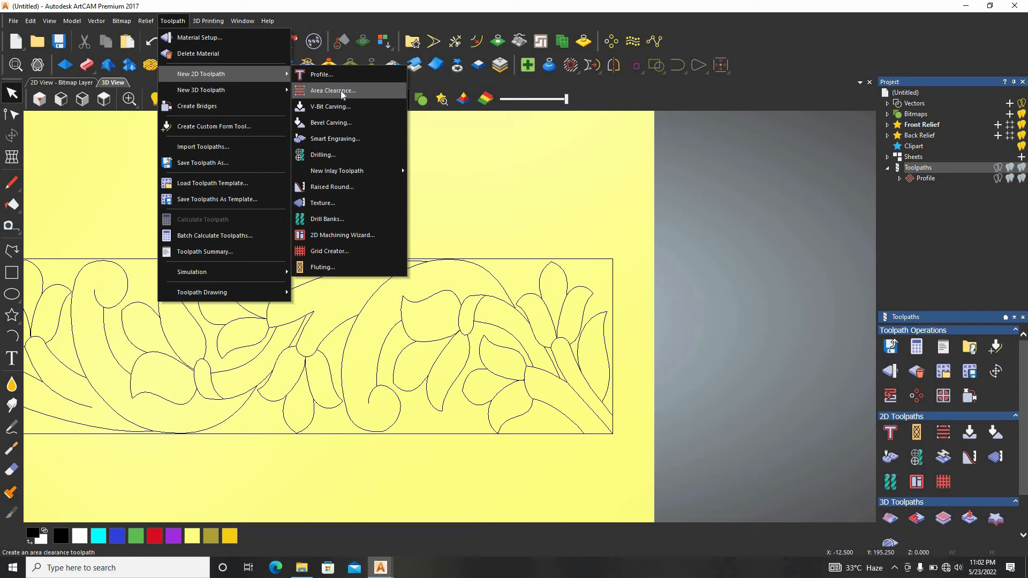
click(332, 90)
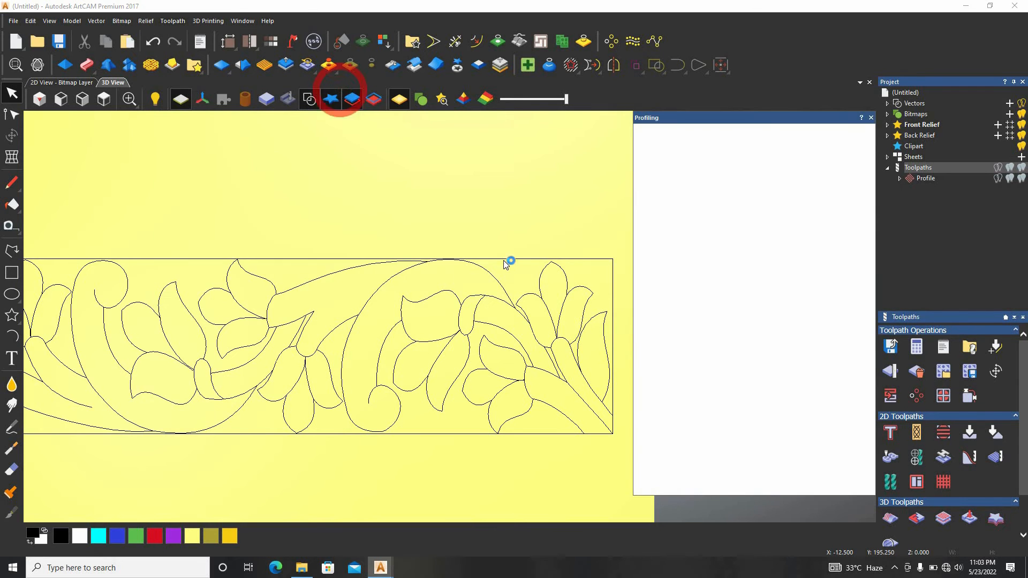
scroll(517, 274, up, 3)
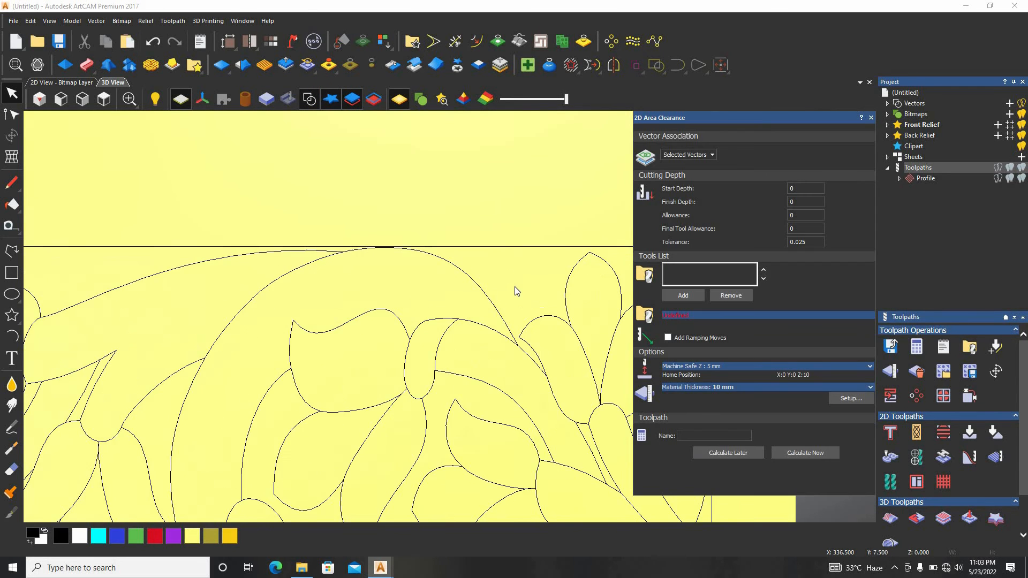
click(798, 202)
text(5)
Add the End Mill 3 mm from the Wood or Plastic roughing tools to the area clearance tools list
click(676, 296)
scroll(443, 241, down, 8)
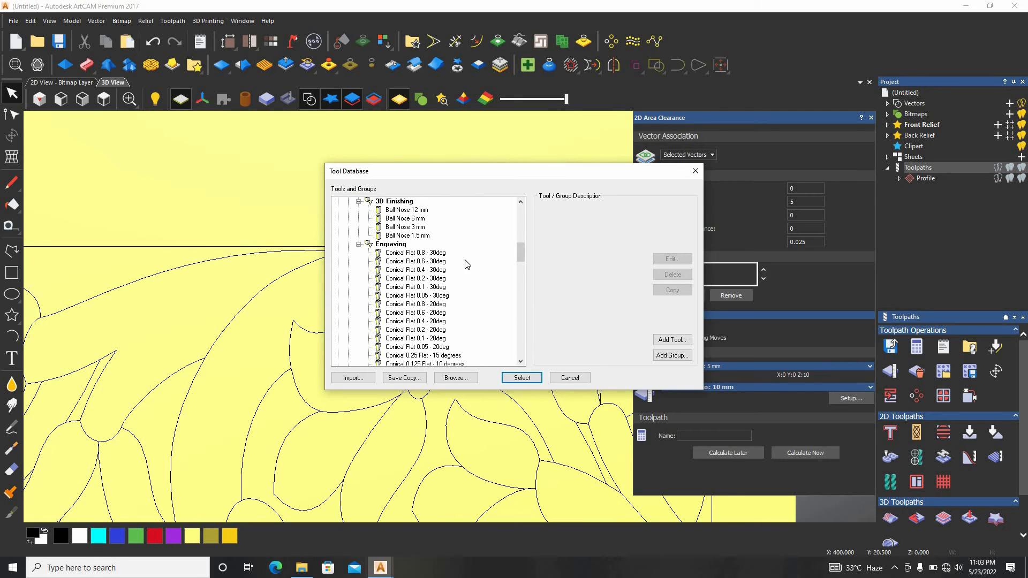
scroll(466, 265, down, 5)
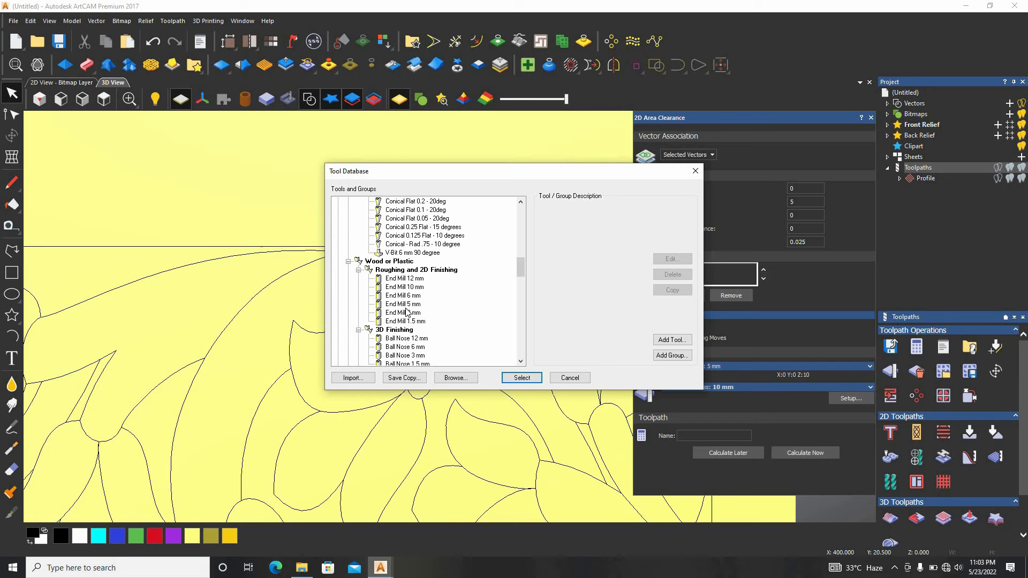
double_click(403, 314)
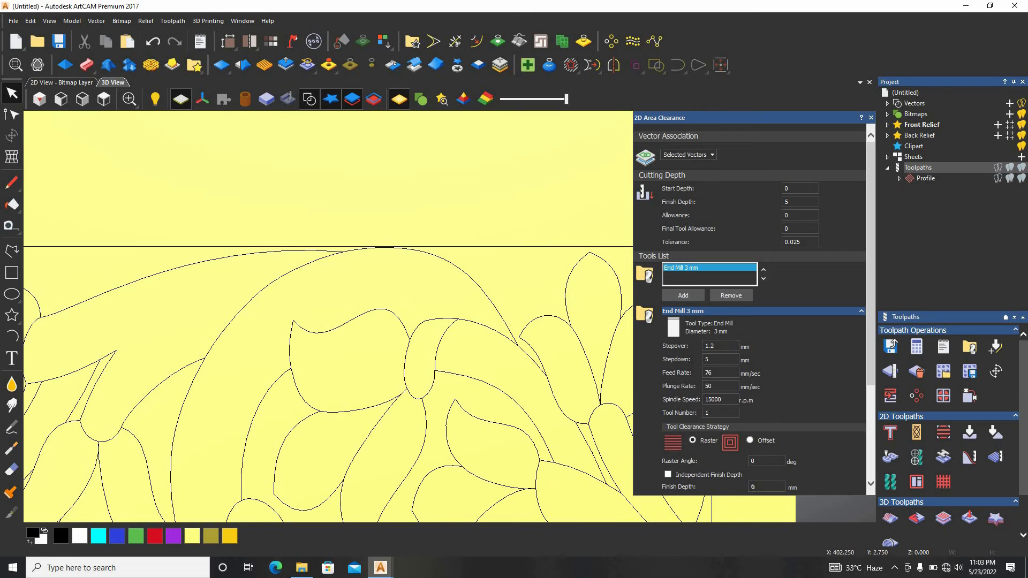
Select the floral border's vectors as the boundaries for the area clearance
click(728, 345)
scroll(547, 322, up, 1)
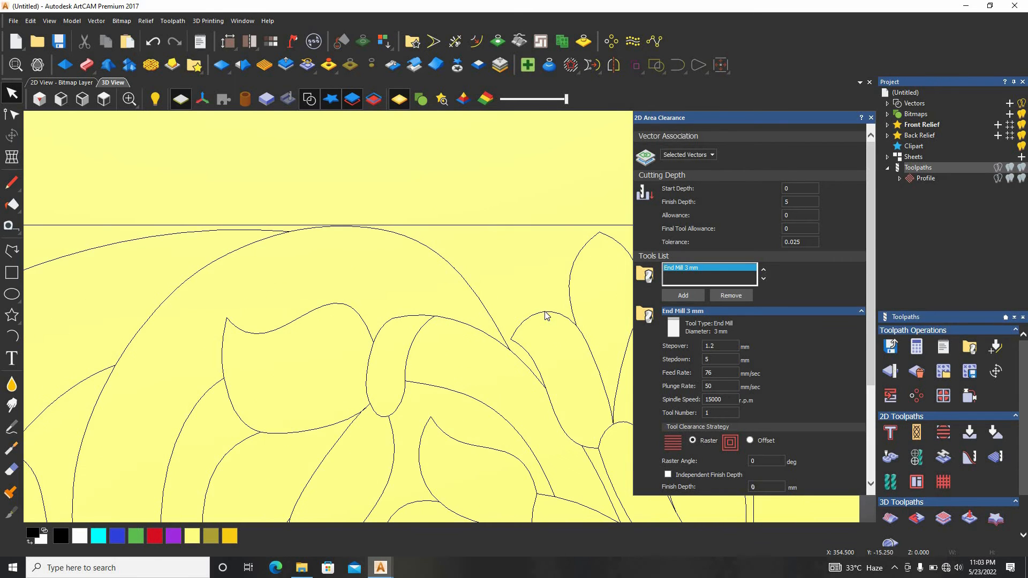
click(546, 315)
scroll(459, 257, down, 4)
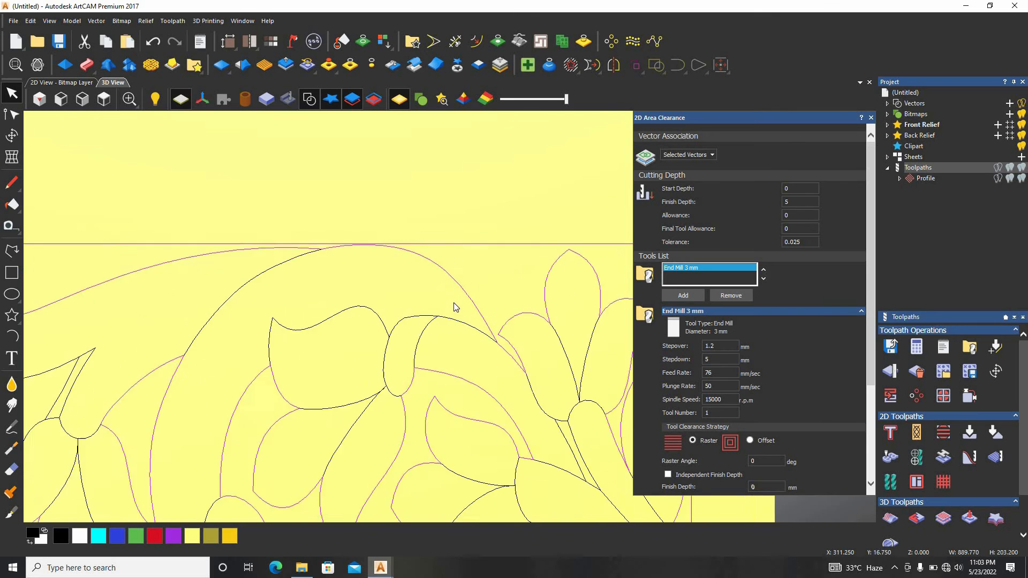
Examine the selected border vectors close up, checking the junctions and the gaps between the flowers, leaves and frame
scroll(214, 326, up, 4)
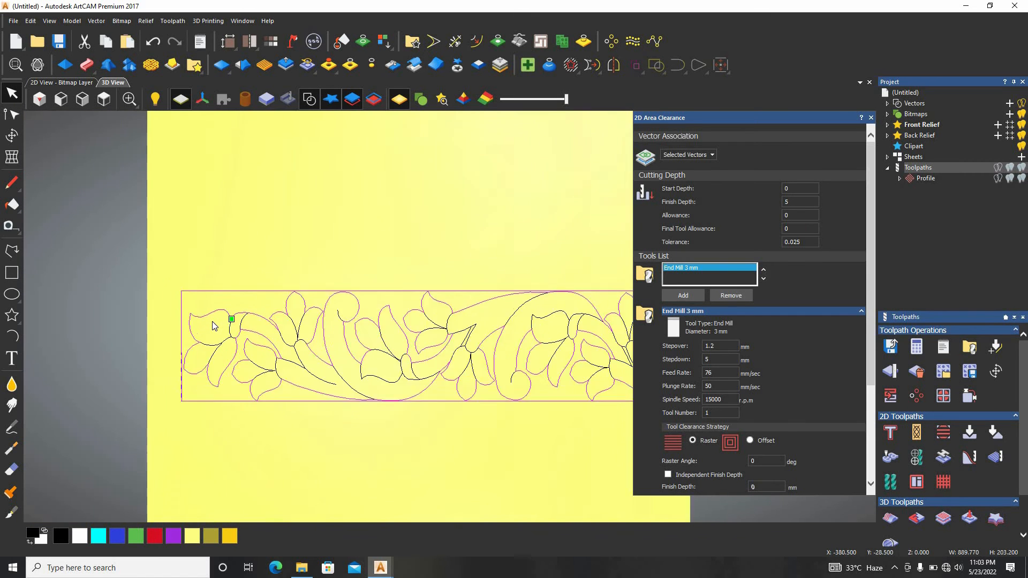
scroll(357, 336, up, 1)
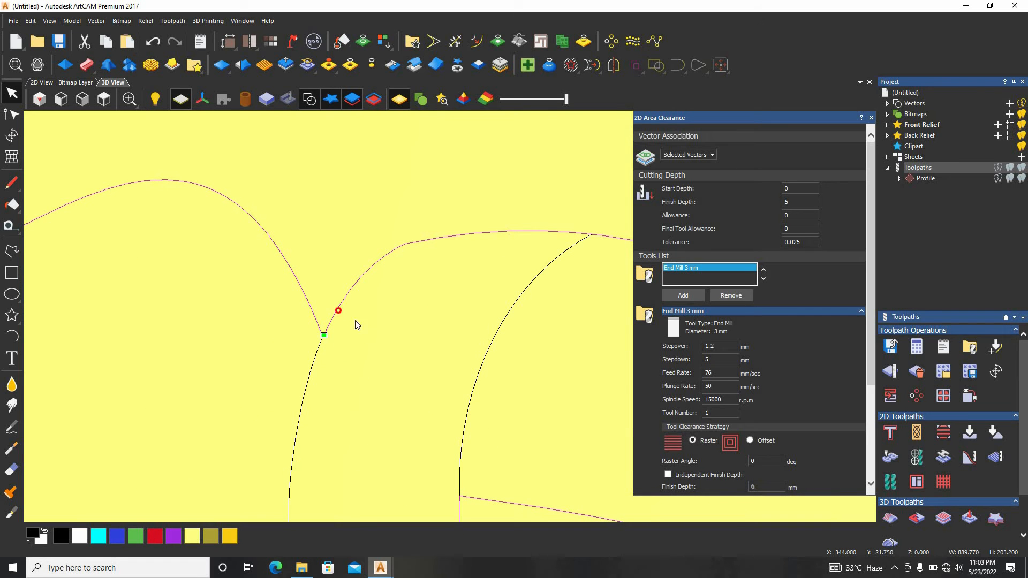
scroll(532, 287, down, 4)
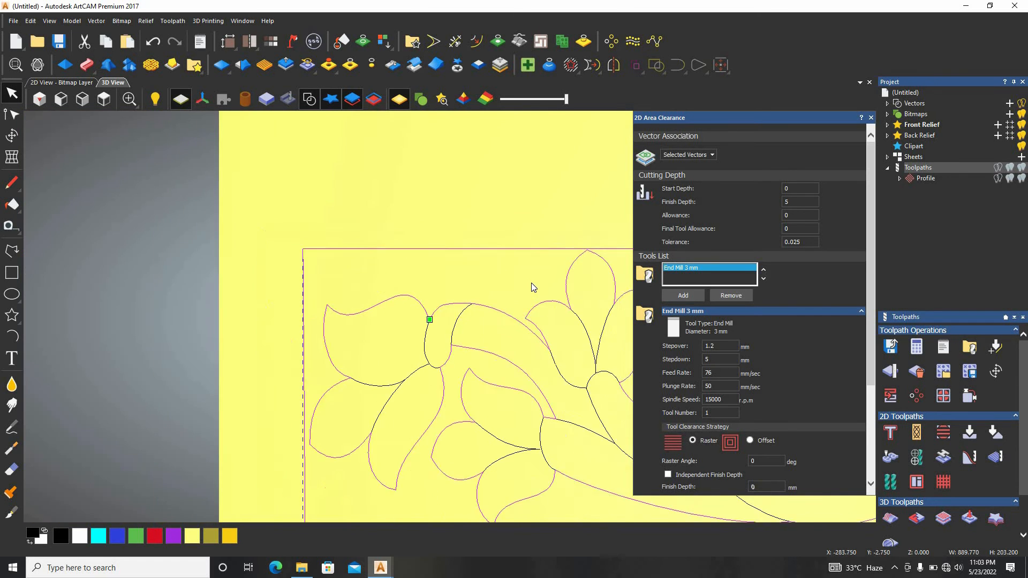
scroll(541, 360, up, 4)
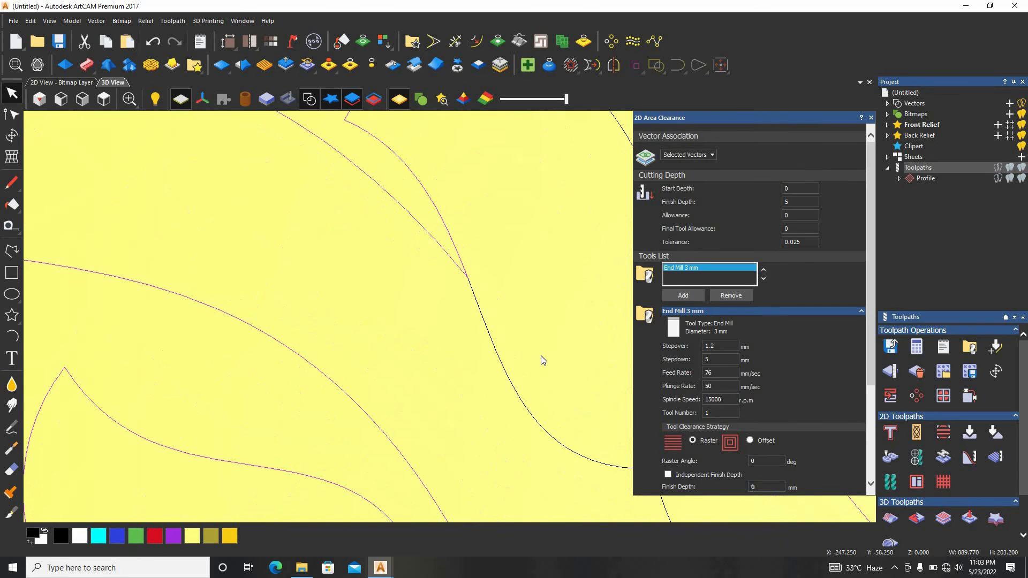
scroll(498, 265, down, 3)
scroll(533, 250, up, 3)
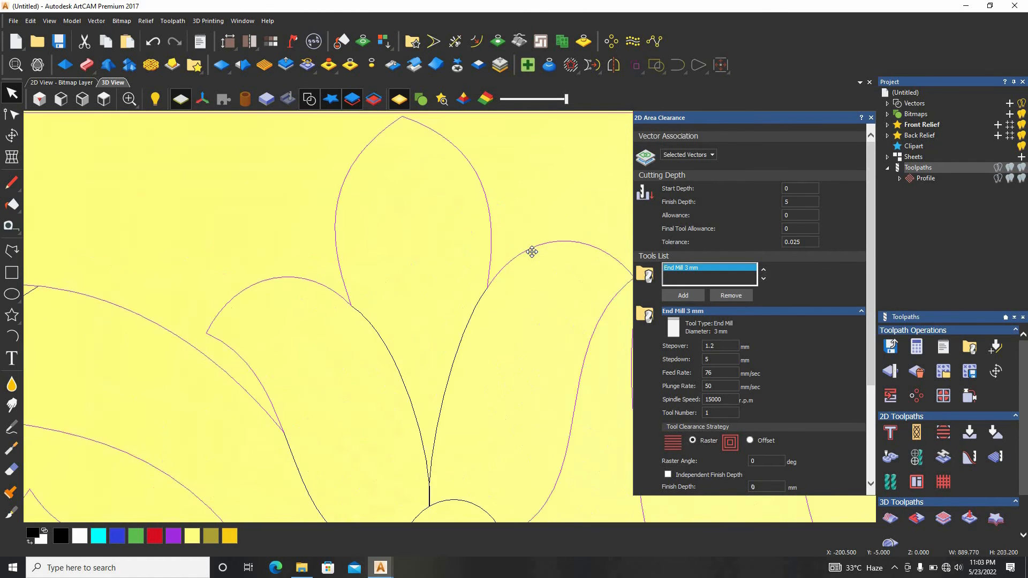
scroll(538, 249, down, 3)
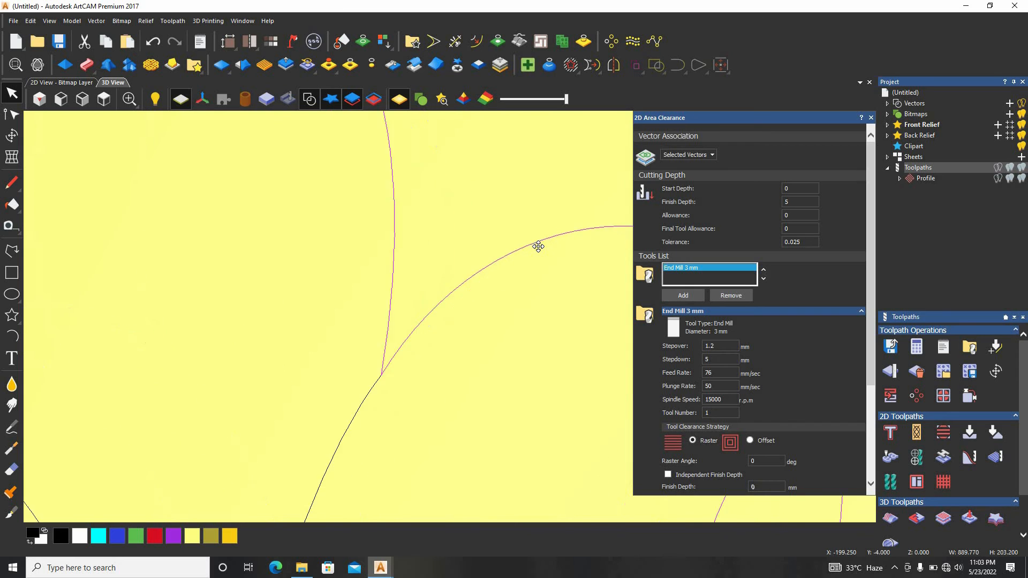
scroll(541, 251, down, 1)
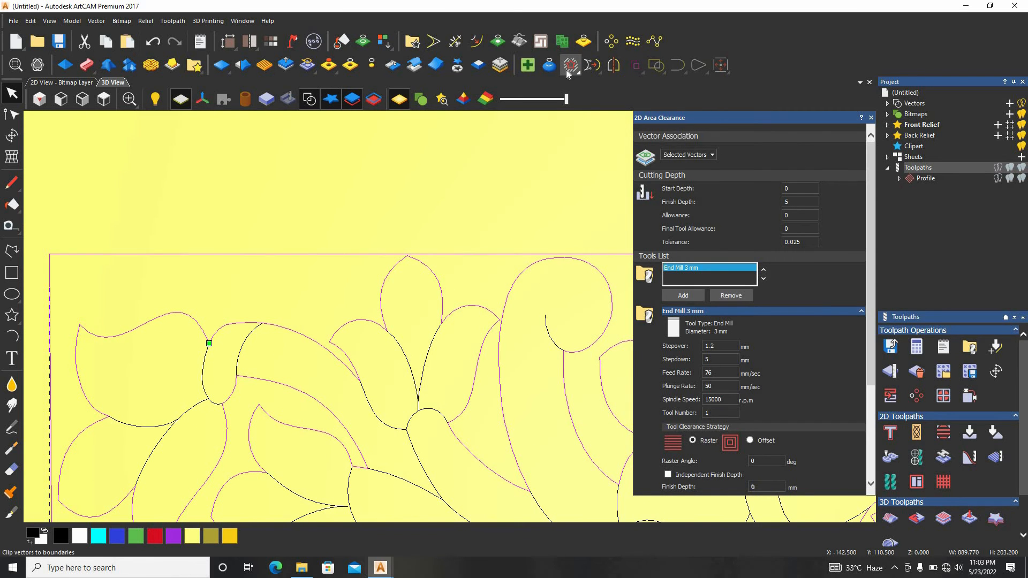
scroll(575, 304, down, 1)
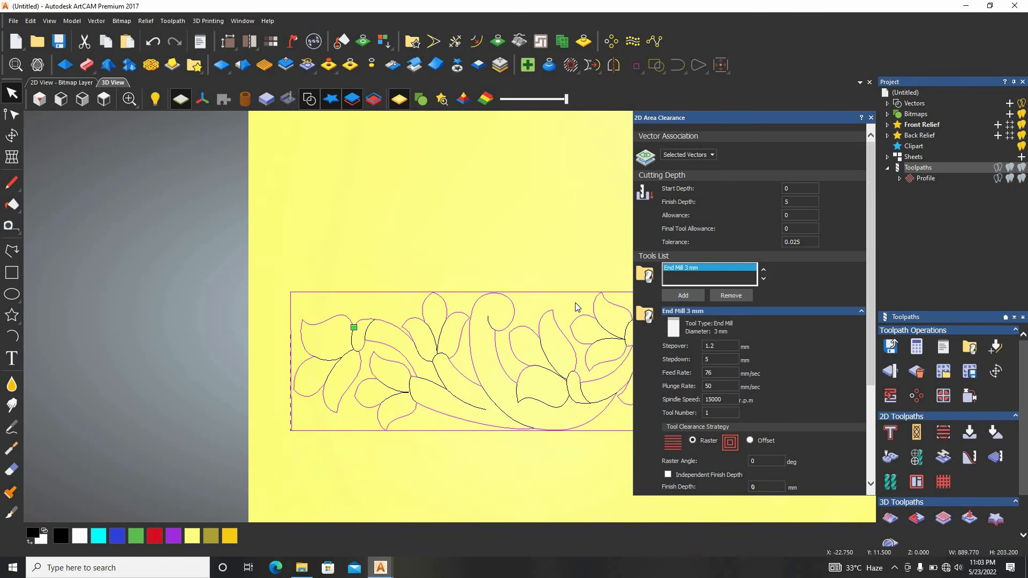
scroll(575, 303, up, 5)
scroll(432, 368, up, 1)
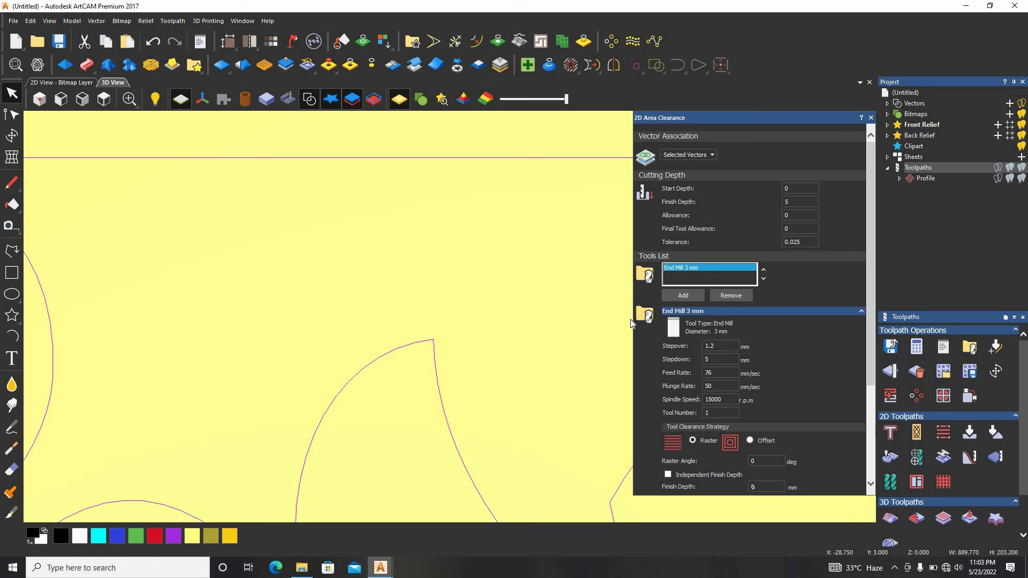
Set the 3 mm end mill's stepover to 1 mm
click(720, 360)
key(shift+Tab)
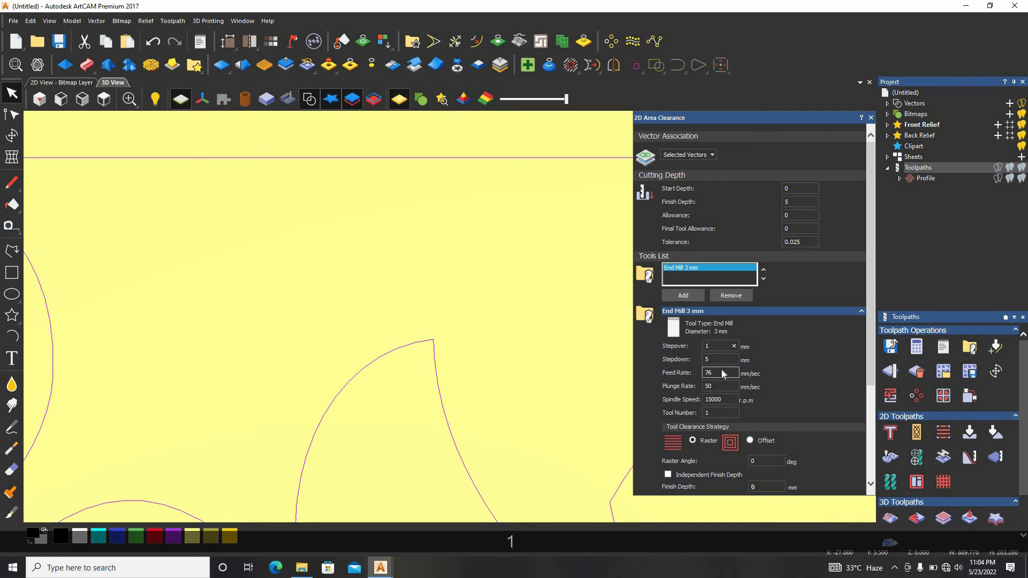
scroll(747, 391, down, 1)
click(720, 304)
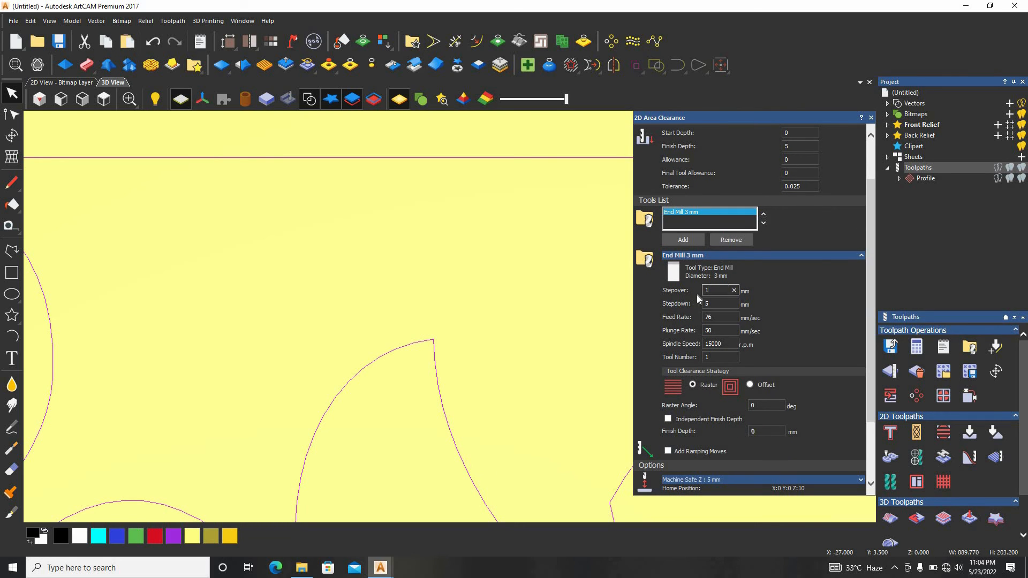
Set the end mill's feed rate to 120 mm/sec and plunge rate to 80 mm/sec, and calculate the raster area clearance toolpath
scroll(689, 392, down, 1)
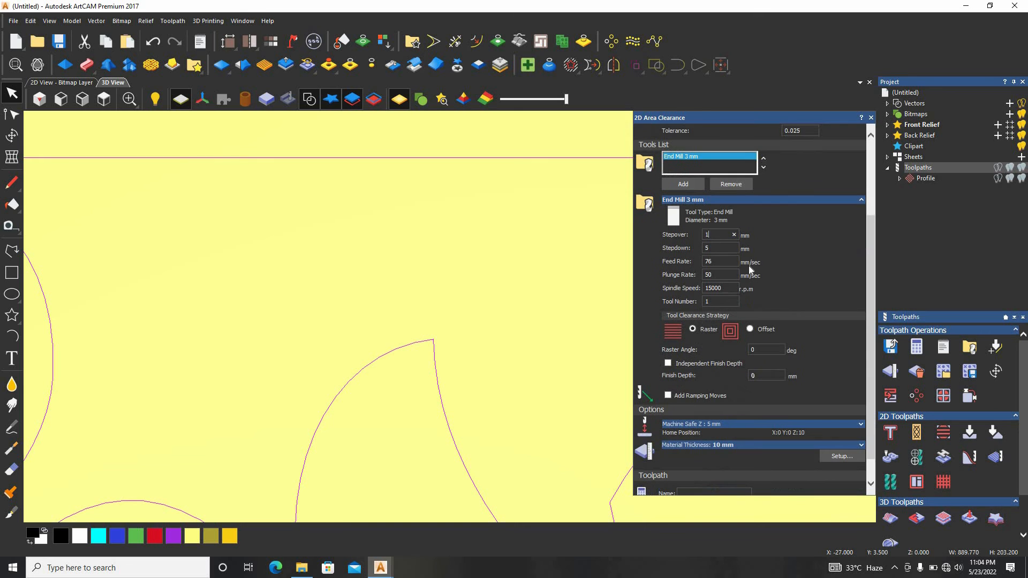
drag(721, 263, 664, 260)
text(120)
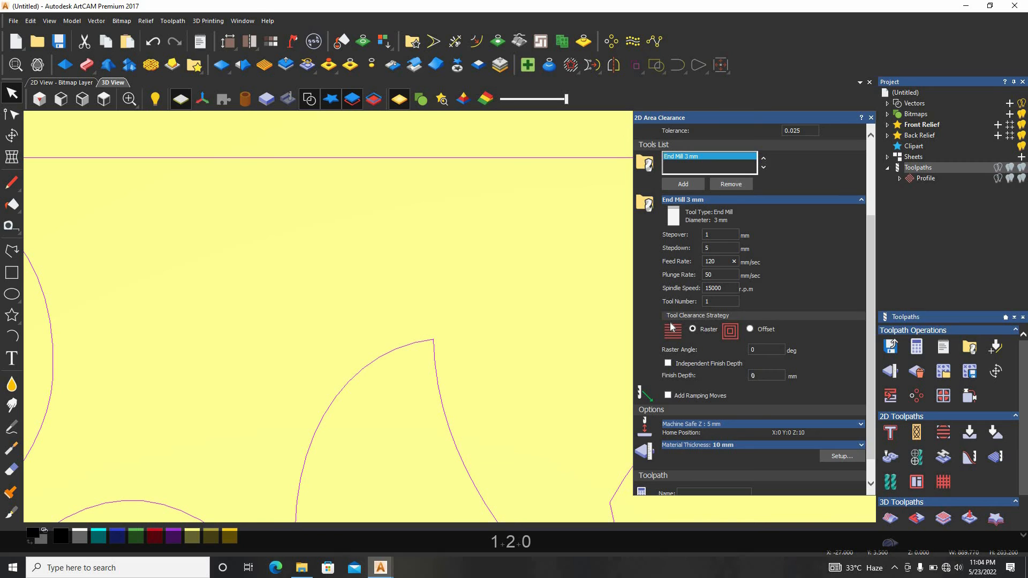
key(Tab)
text(80)
scroll(691, 302, down, 1)
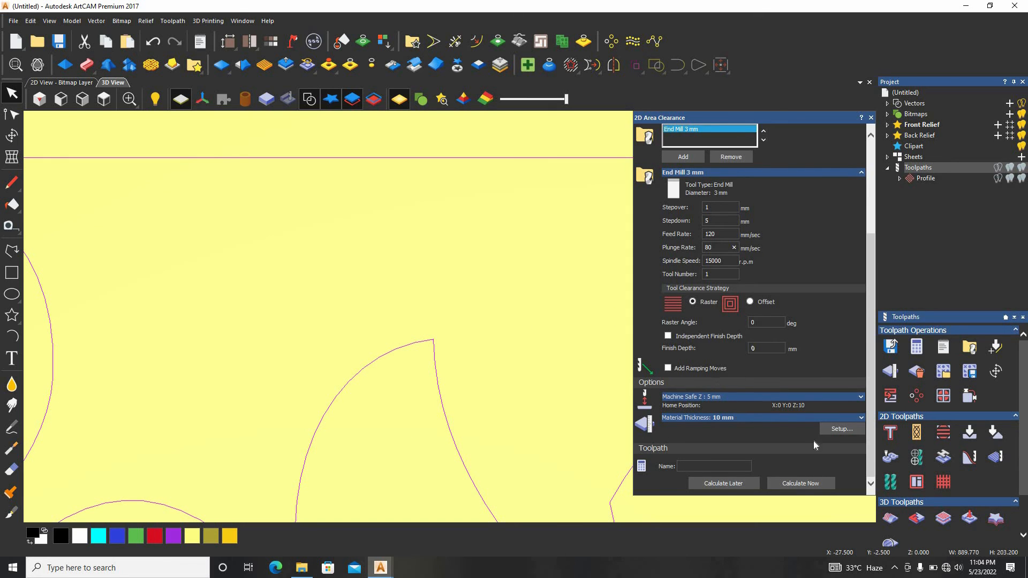
click(797, 483)
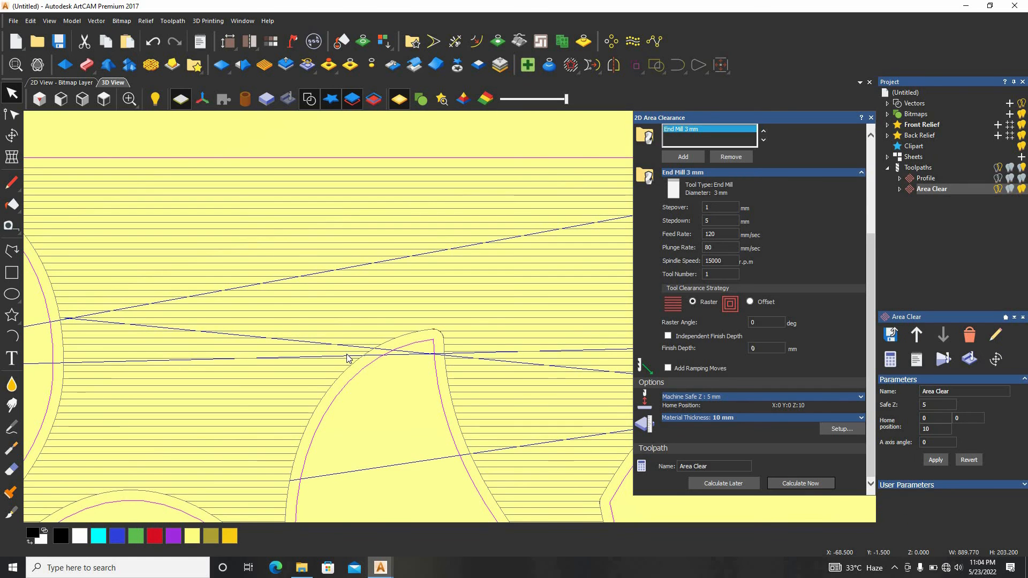
Try the Offset clearance strategy with climb milling and an inside start point, and recalculate the area clearance toolpath
scroll(471, 363, down, 4)
scroll(480, 368, up, 3)
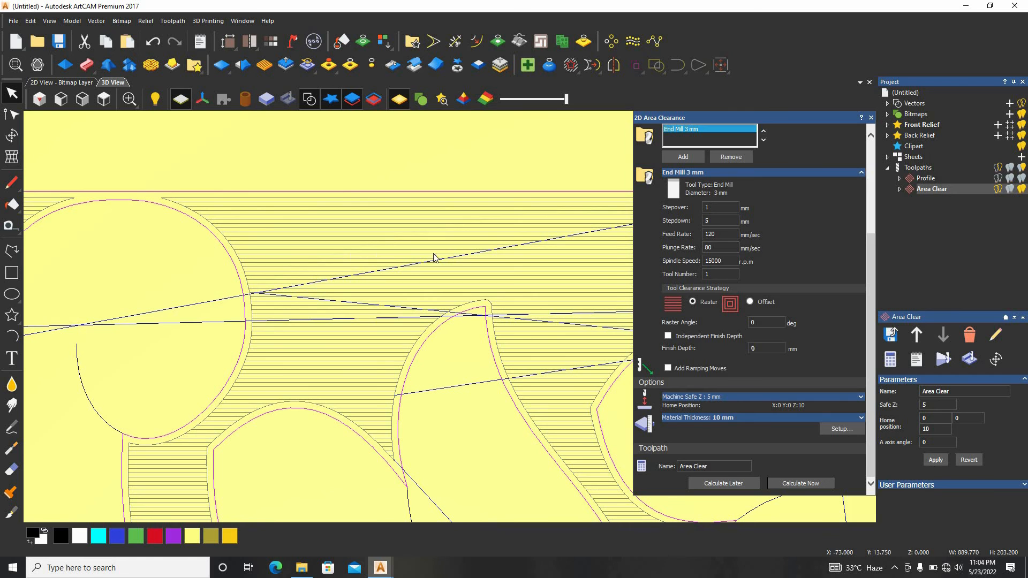
scroll(423, 358, down, 3)
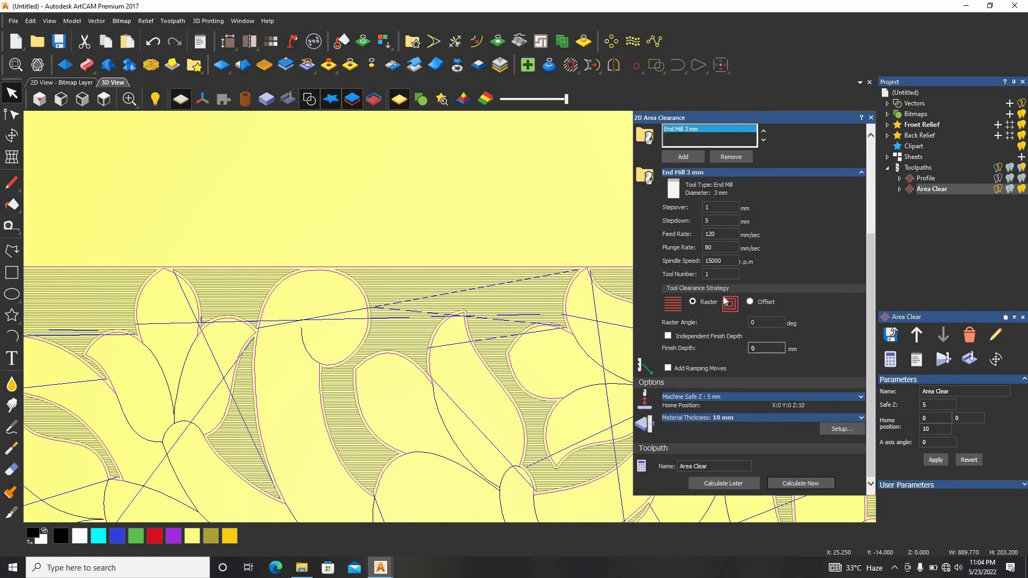
click(760, 306)
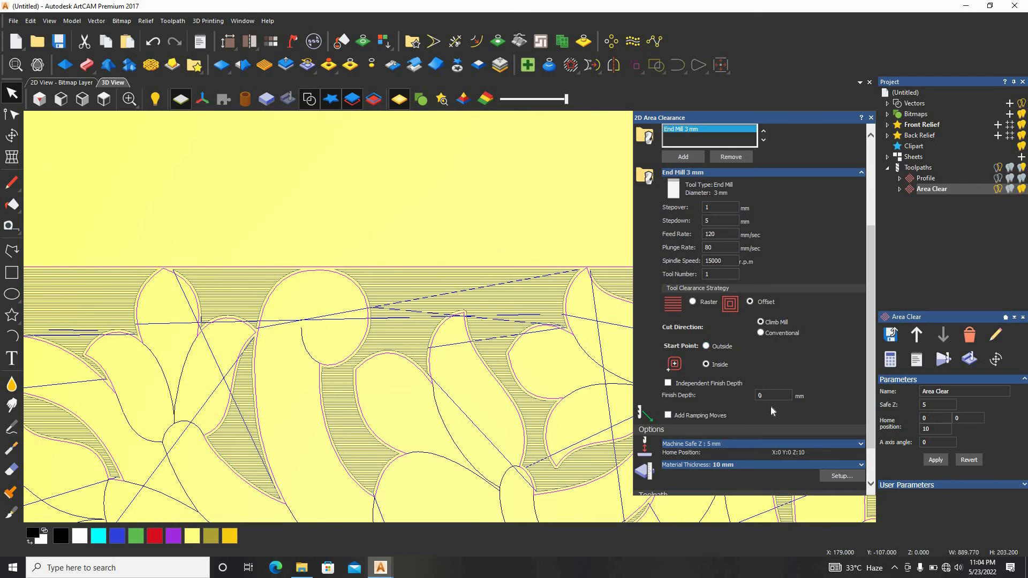
scroll(772, 411, down, 2)
click(799, 482)
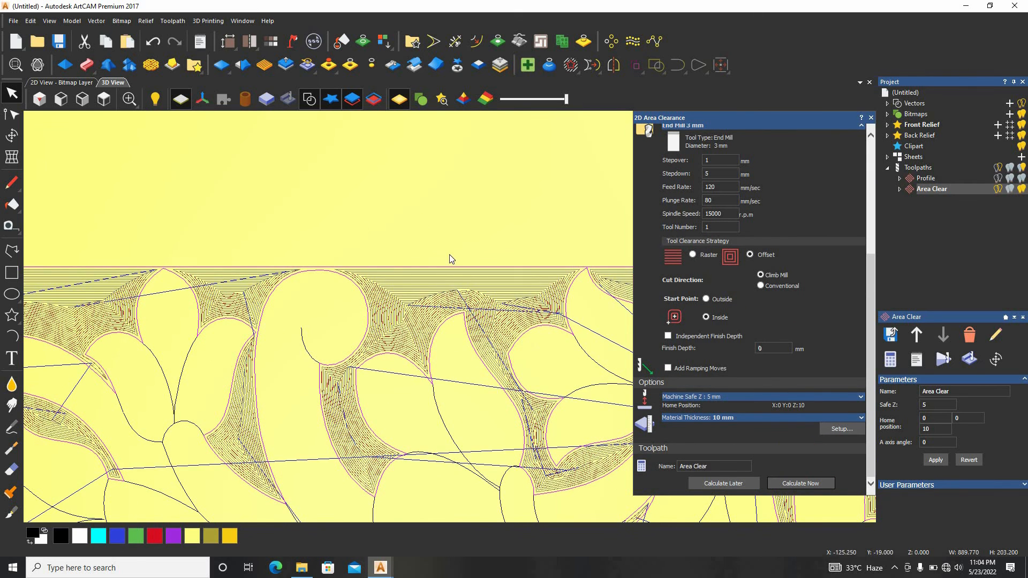
scroll(422, 341, up, 3)
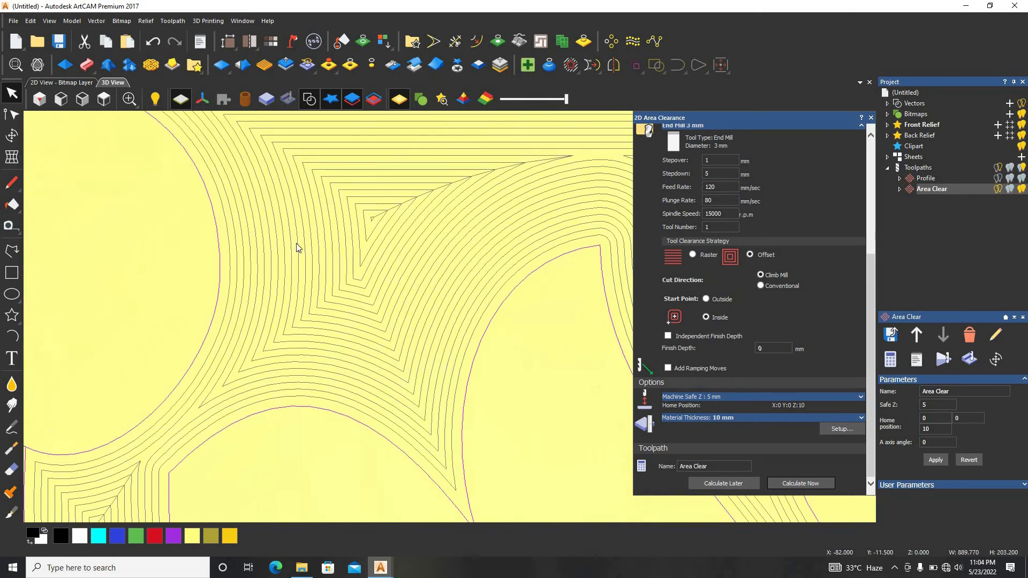
Return to the Raster clearance strategy and recalculate the area clearance with a 2 mm stepover for the 3 mm end mill
click(693, 255)
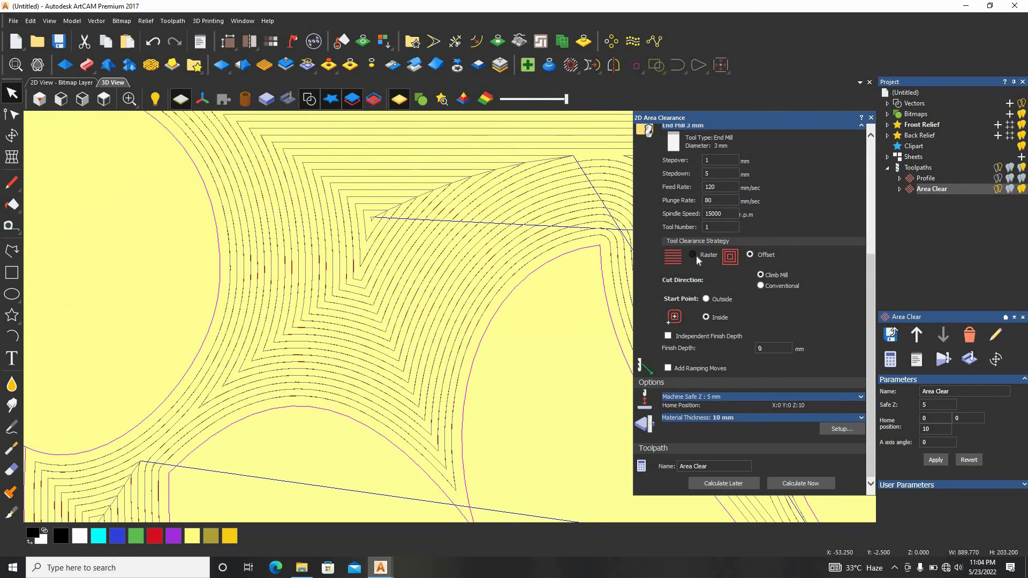
click(824, 481)
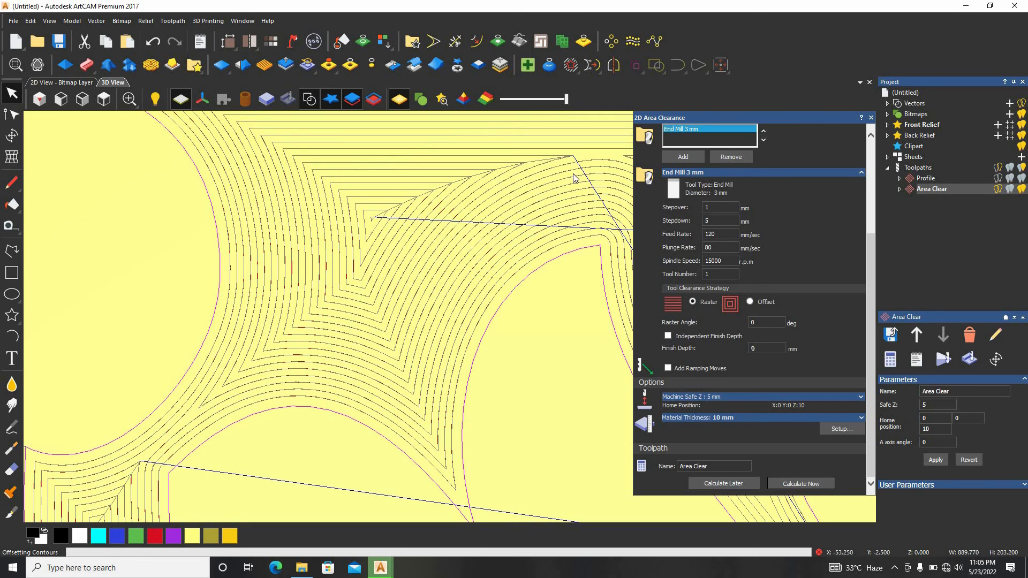
drag(718, 208, 676, 210)
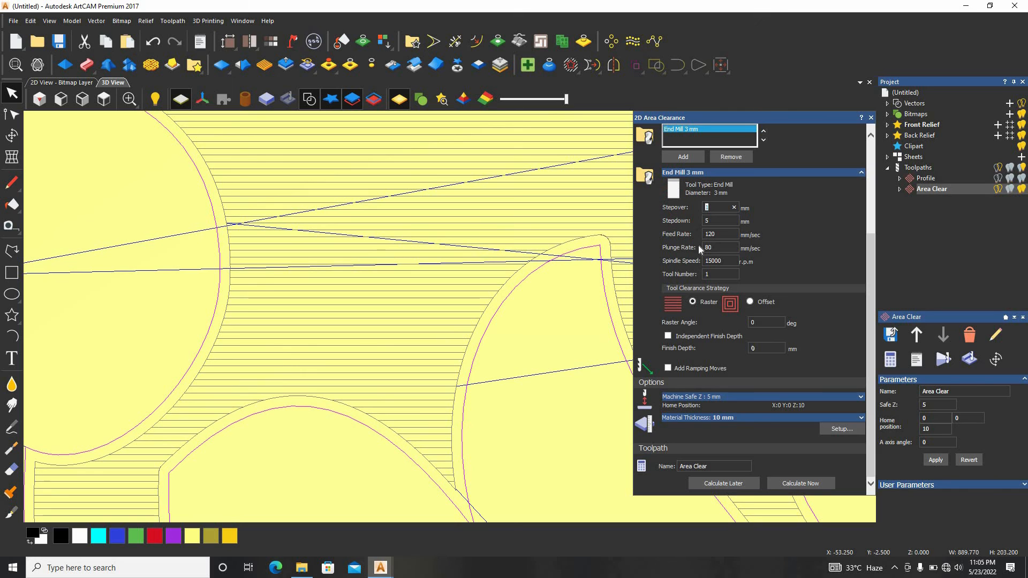
text(2)
click(789, 484)
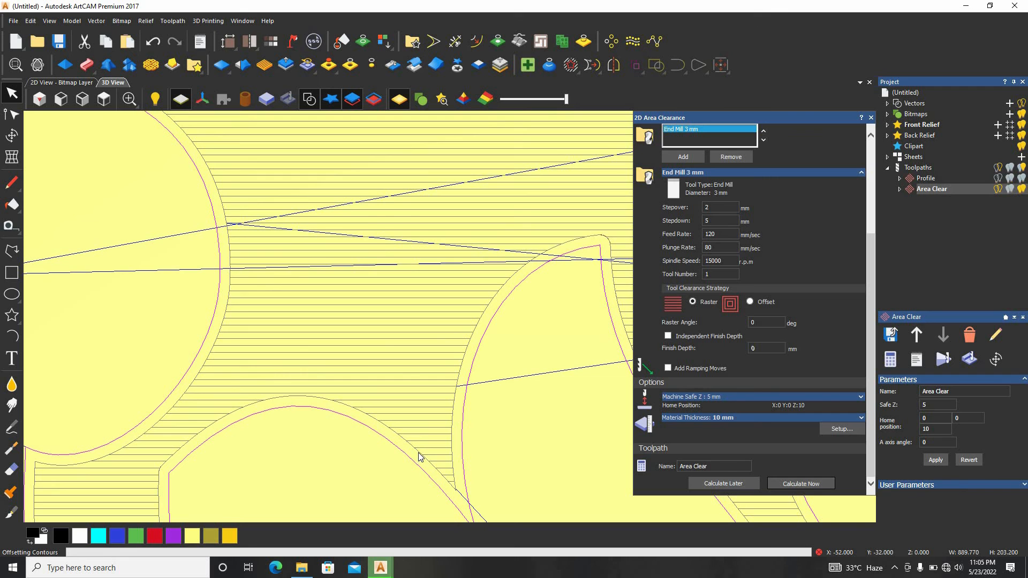
scroll(461, 284, down, 1)
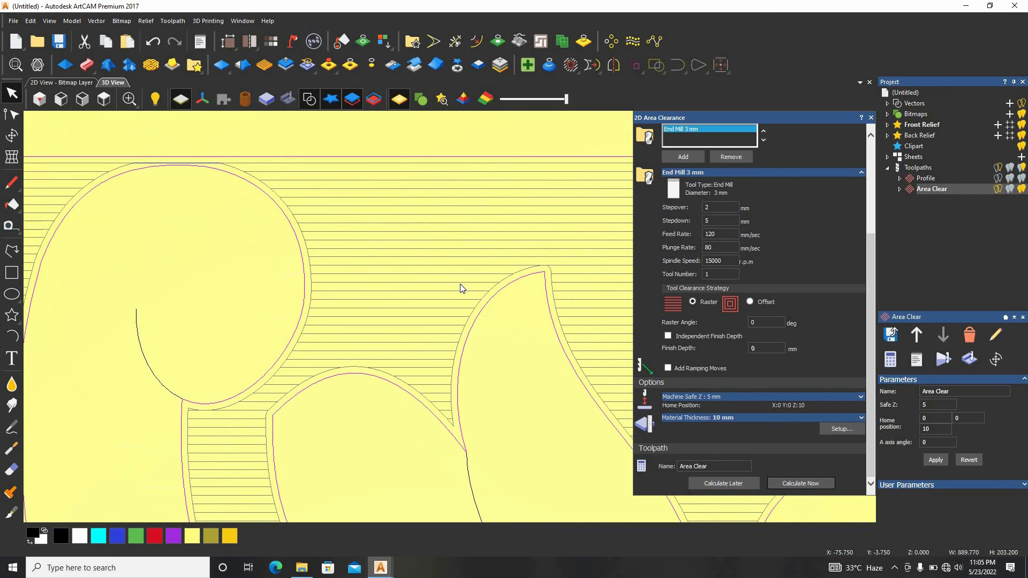
scroll(442, 254, up, 1)
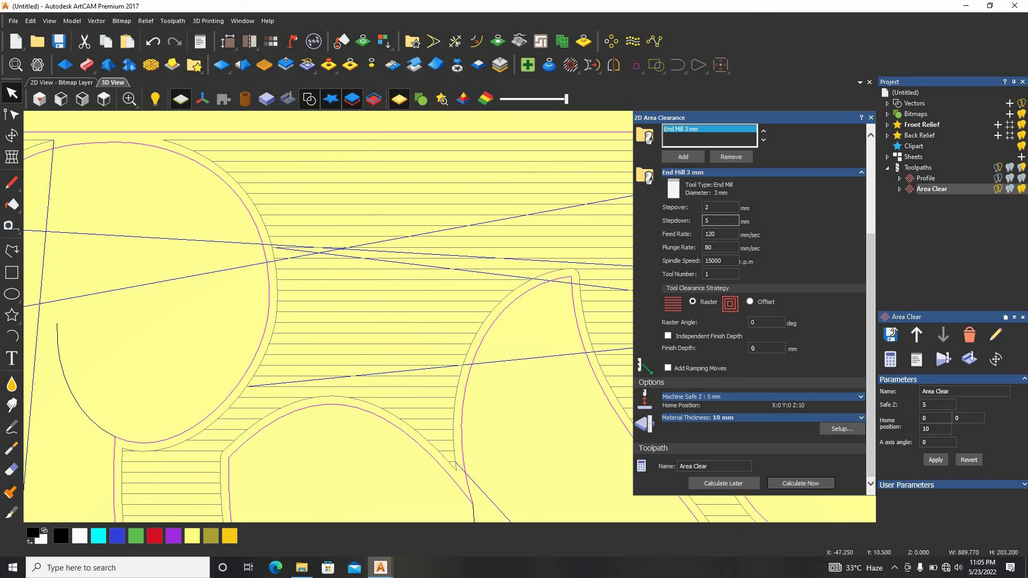
Try a finer stepover of 0.5 mm, recalculate the raster clearance and check the spacing of its passes
drag(717, 208, 698, 205)
text(.)
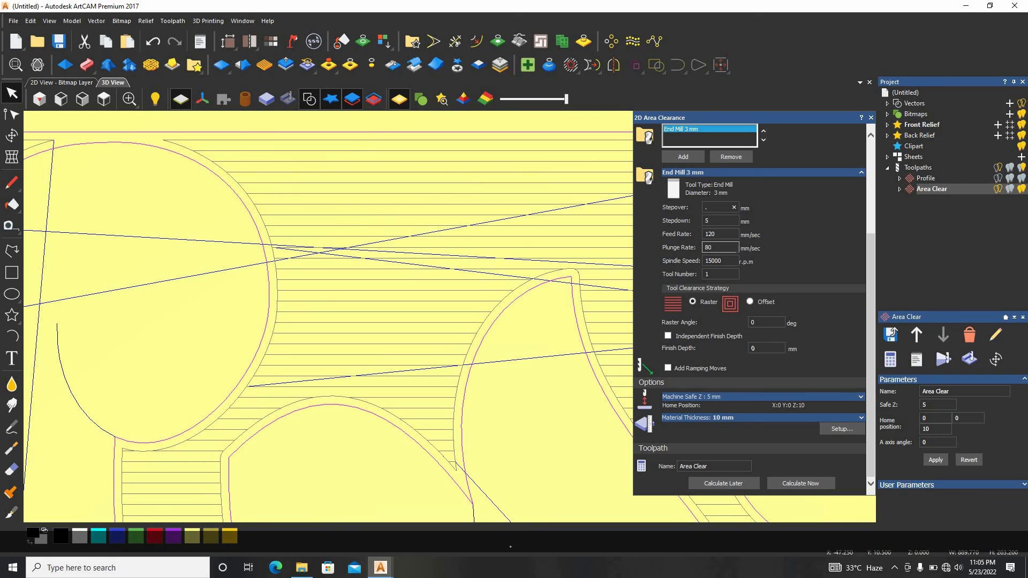
text(5)
click(782, 482)
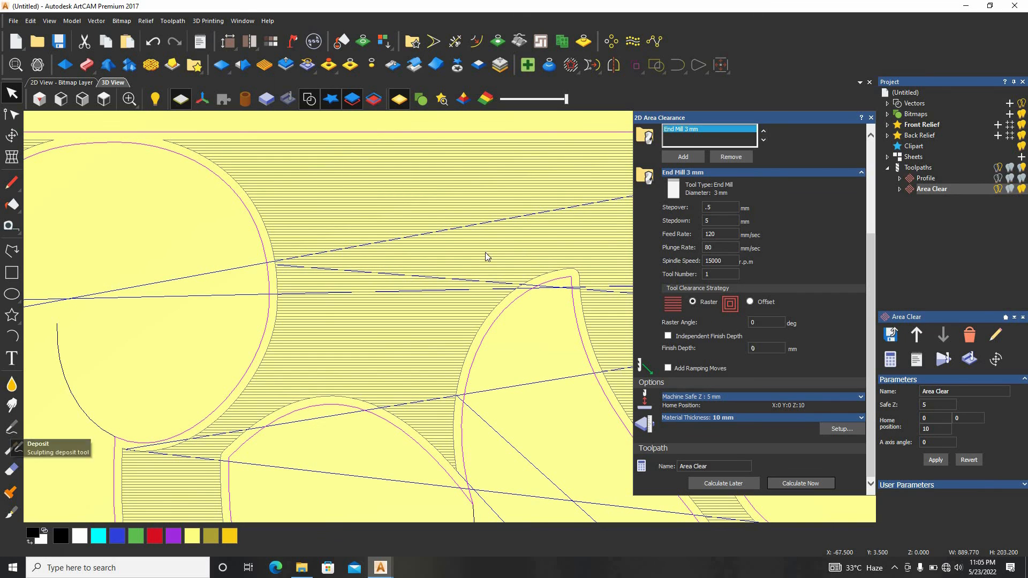
scroll(482, 255, up, 5)
scroll(483, 237, down, 1)
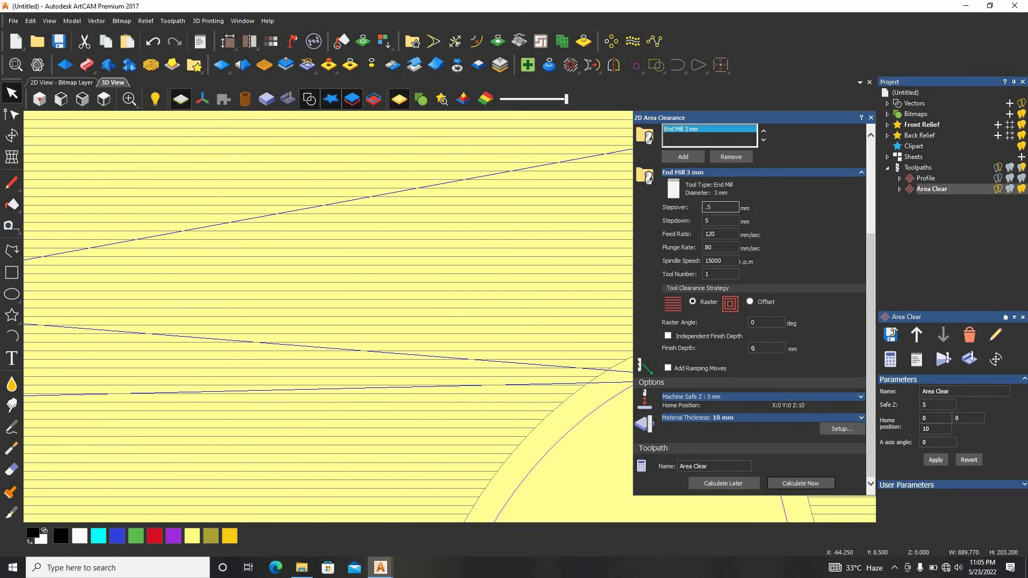
Set the 3 mm end mill's stepover to 2 mm and recalculate the raster clearance around the floral border
double_click(713, 207)
text(2)
click(799, 484)
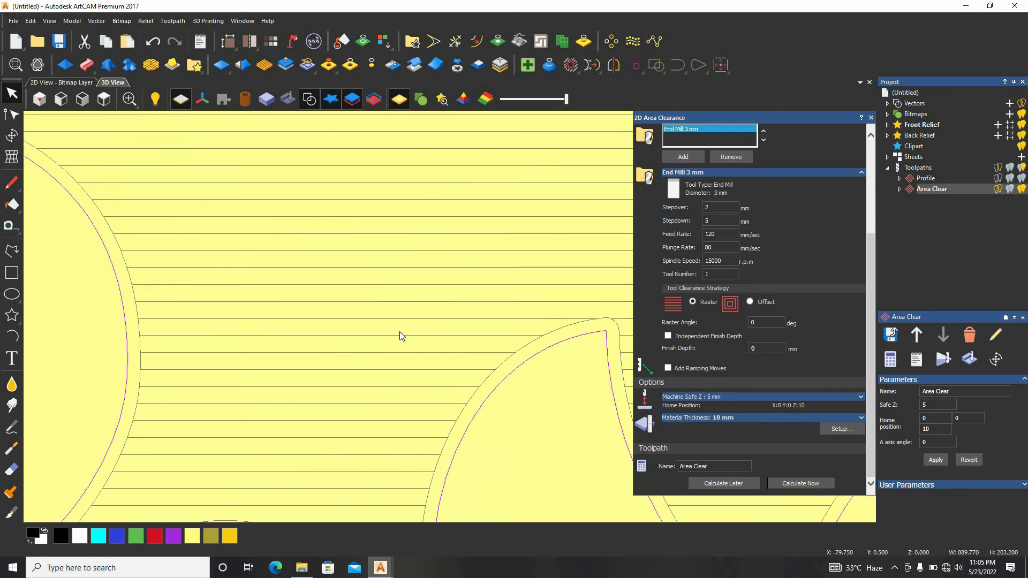
scroll(466, 384, down, 8)
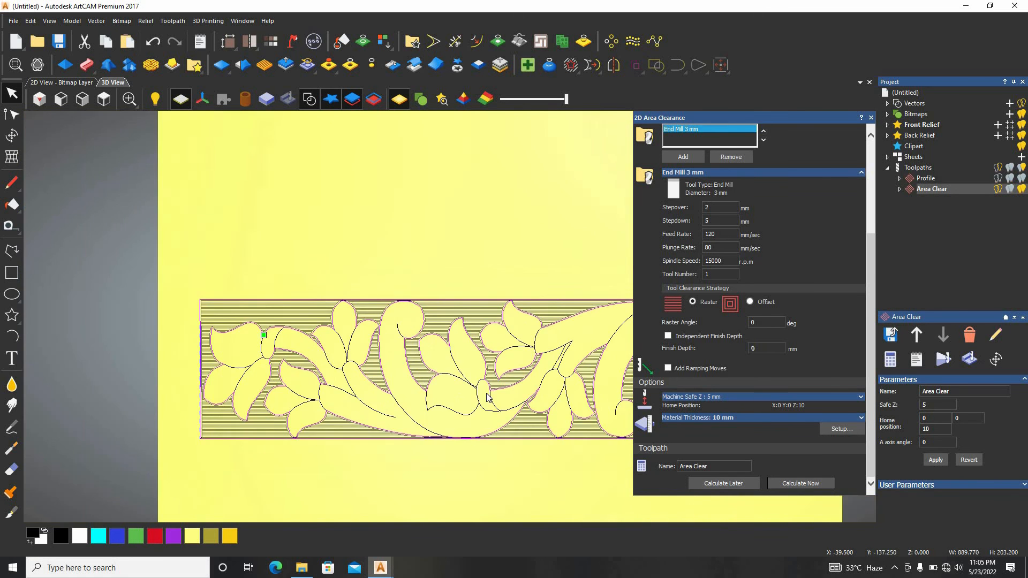
scroll(484, 399, up, 5)
click(802, 484)
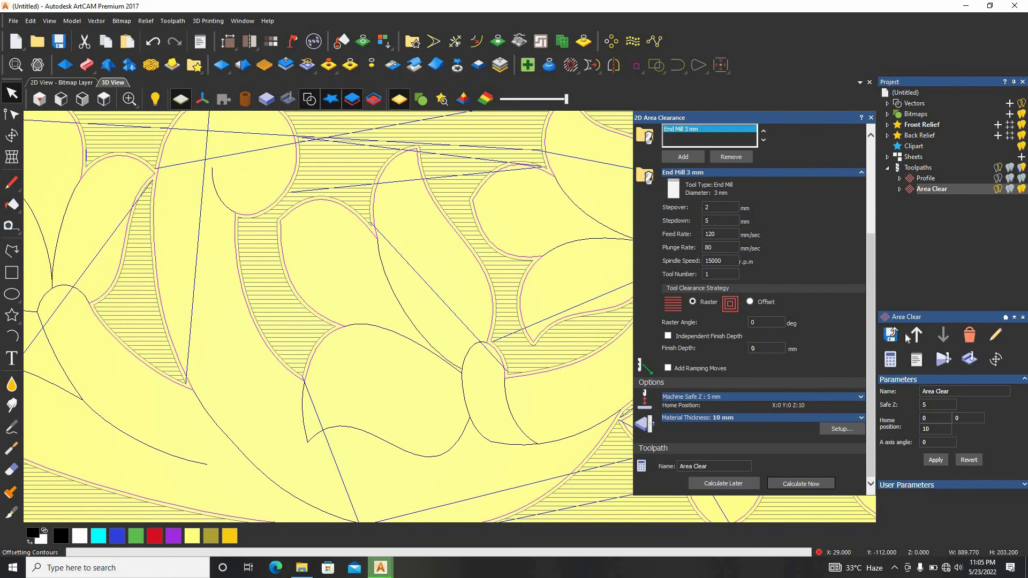
Simulate all toolpaths together, covering the profile cut and the area clearance
click(931, 169)
scroll(939, 388, down, 1)
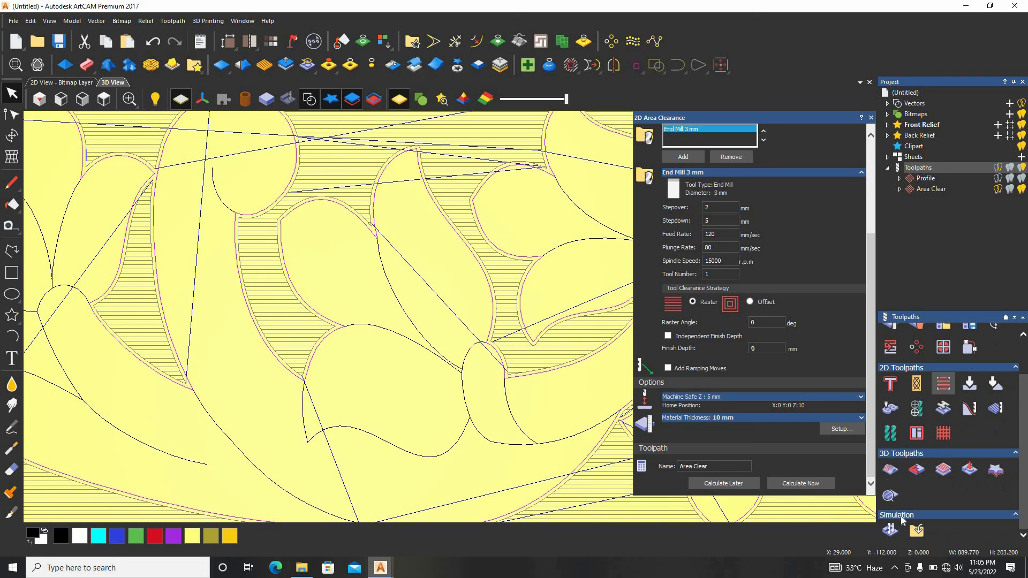
click(891, 530)
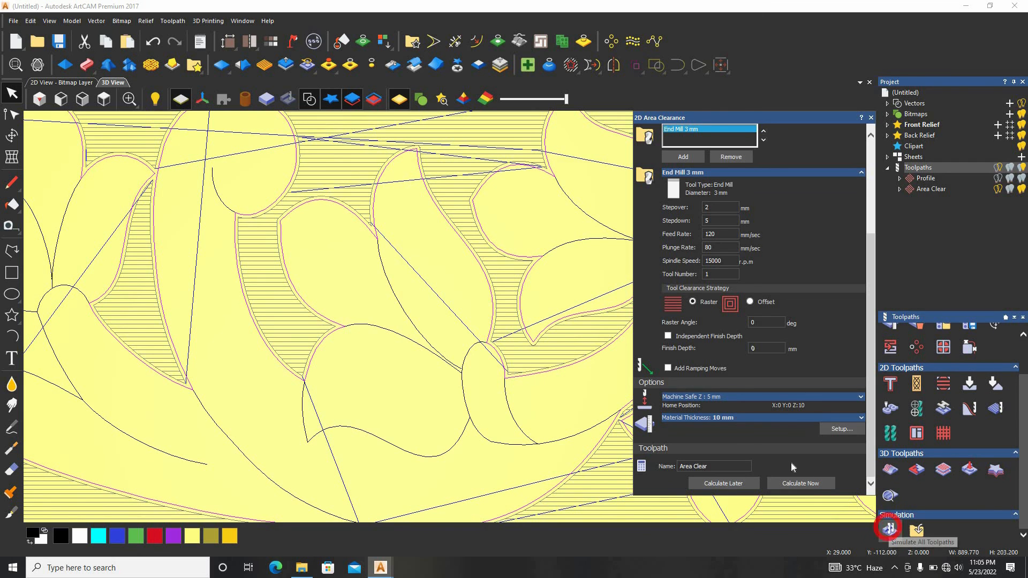
click(476, 373)
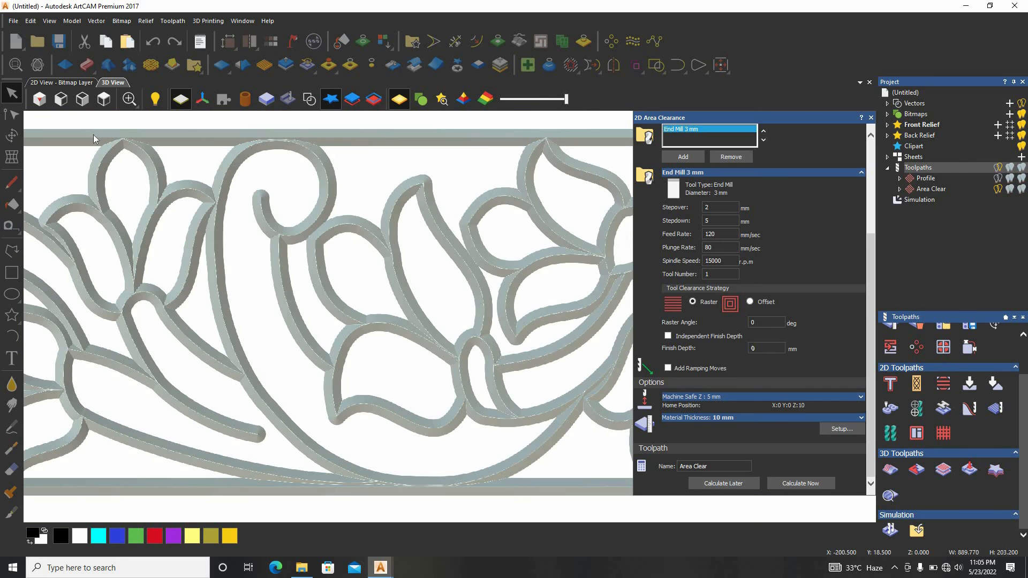
Examine the simulated border in isometric view, checking the leaf walls and narrow junctions for uncut material
click(32, 99)
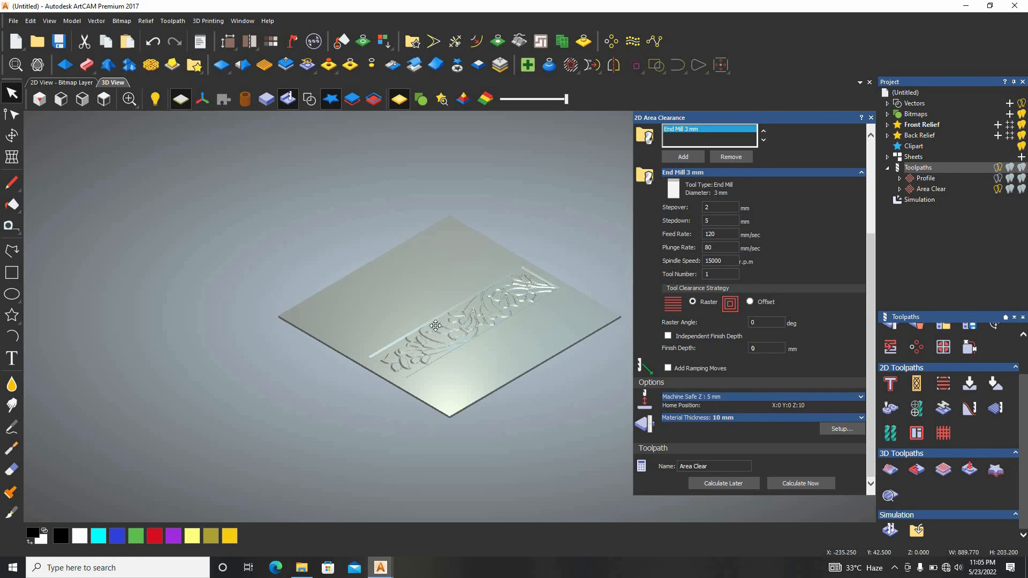
scroll(523, 247, up, 10)
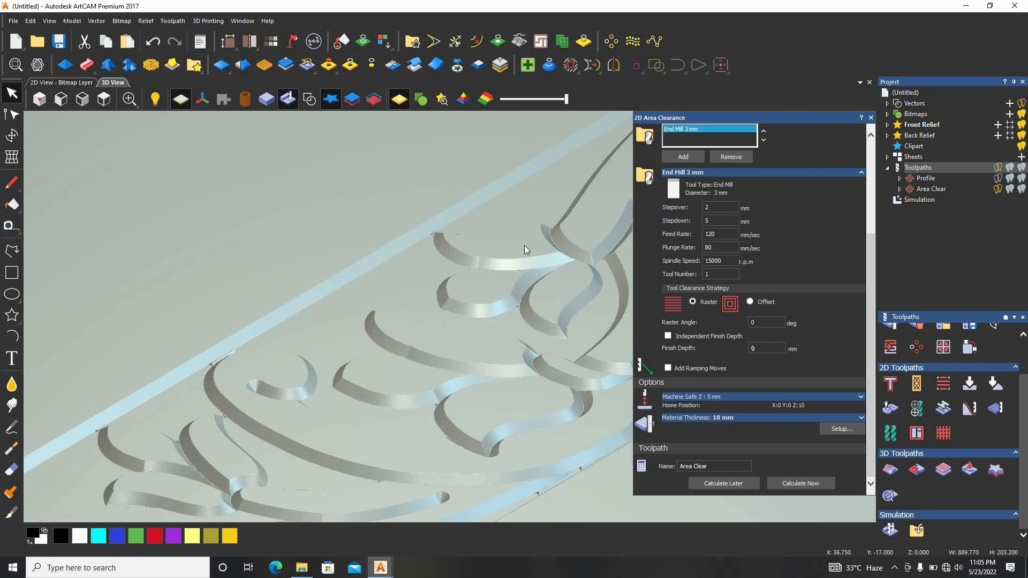
scroll(374, 307, up, 2)
scroll(442, 301, down, 12)
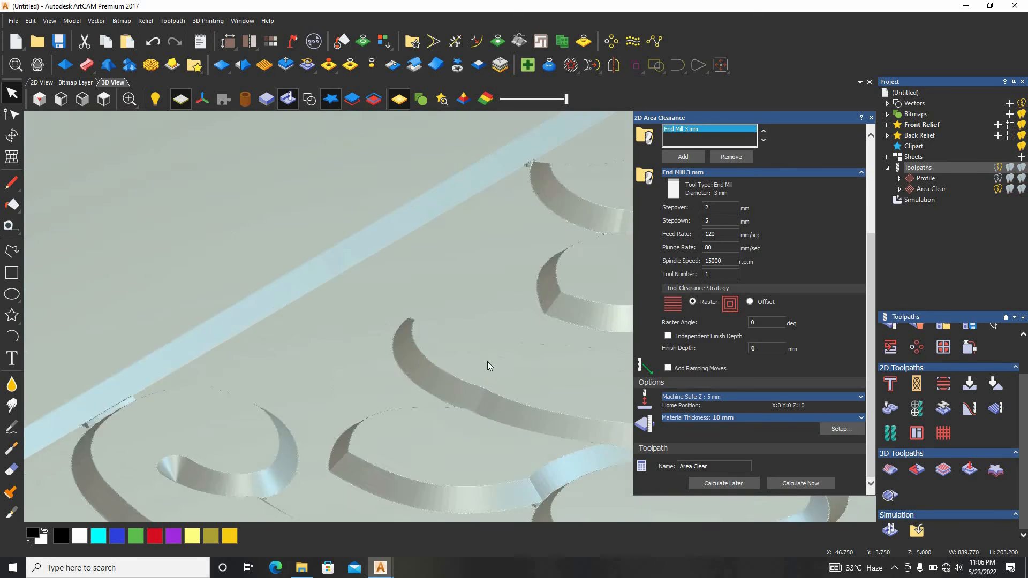
scroll(358, 395, up, 10)
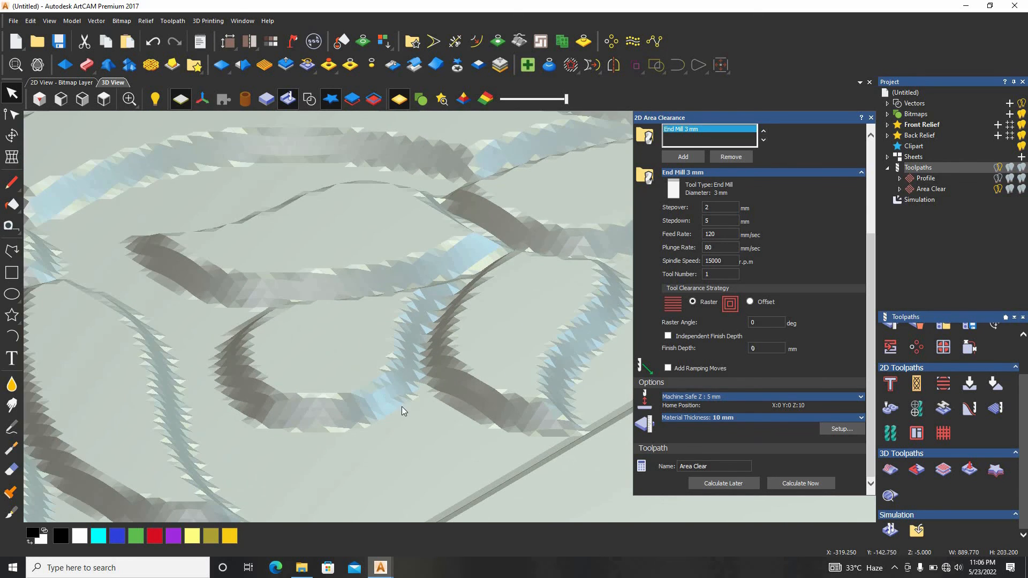
scroll(259, 326, up, 3)
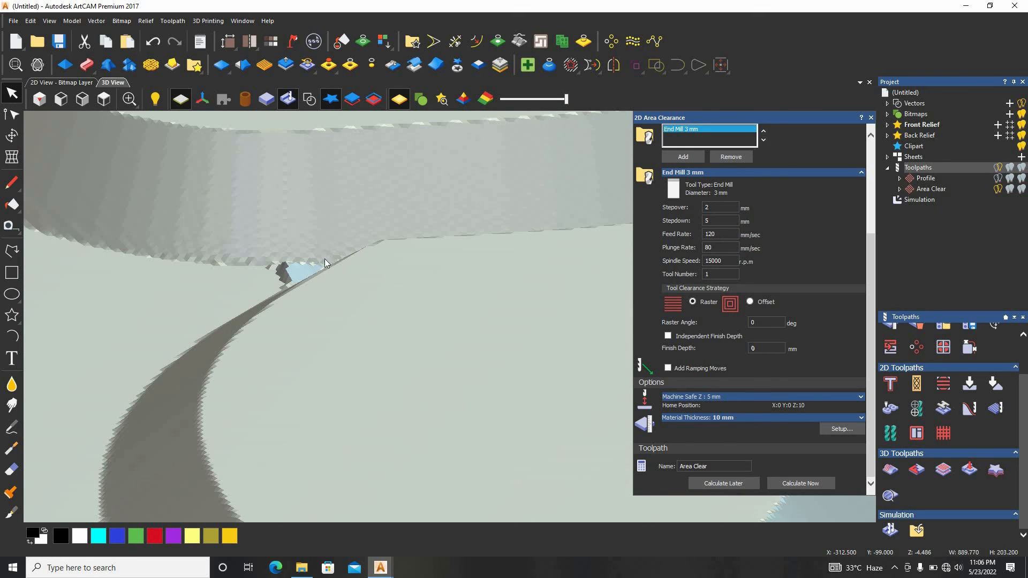
scroll(398, 265, down, 8)
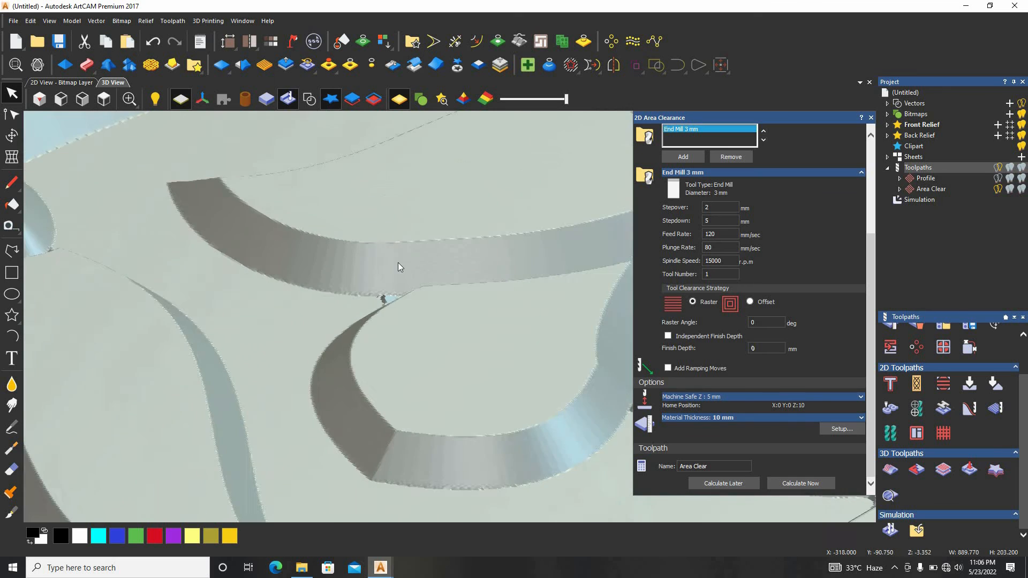
scroll(535, 341, up, 8)
scroll(562, 339, up, 2)
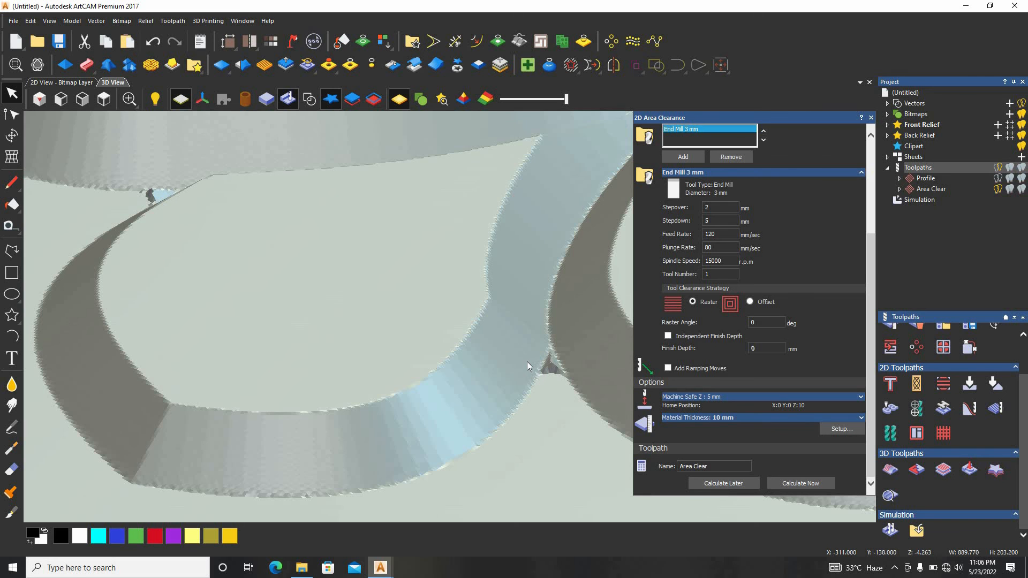
scroll(527, 361, down, 4)
scroll(435, 372, up, 2)
scroll(347, 353, up, 2)
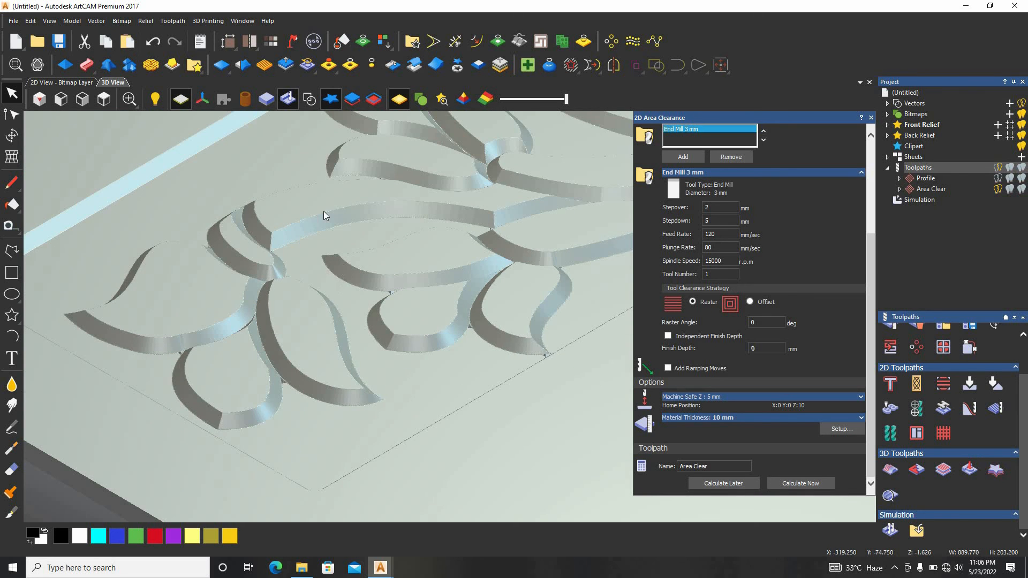
scroll(324, 215, down, 5)
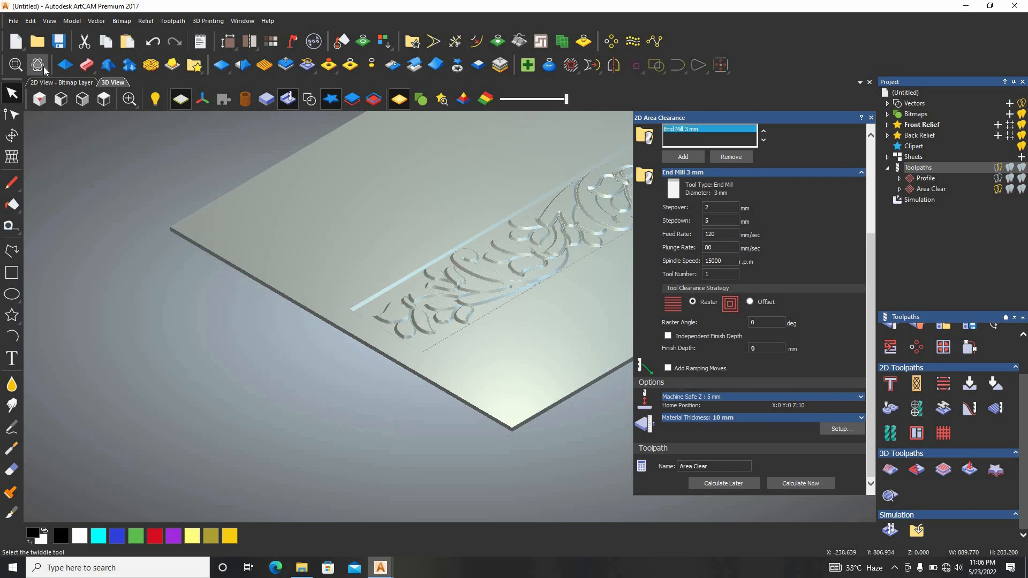
Orbit the simulated panel and inspect the carved leaves, stems and cleared background from other angles
click(44, 68)
drag(553, 275, 518, 307)
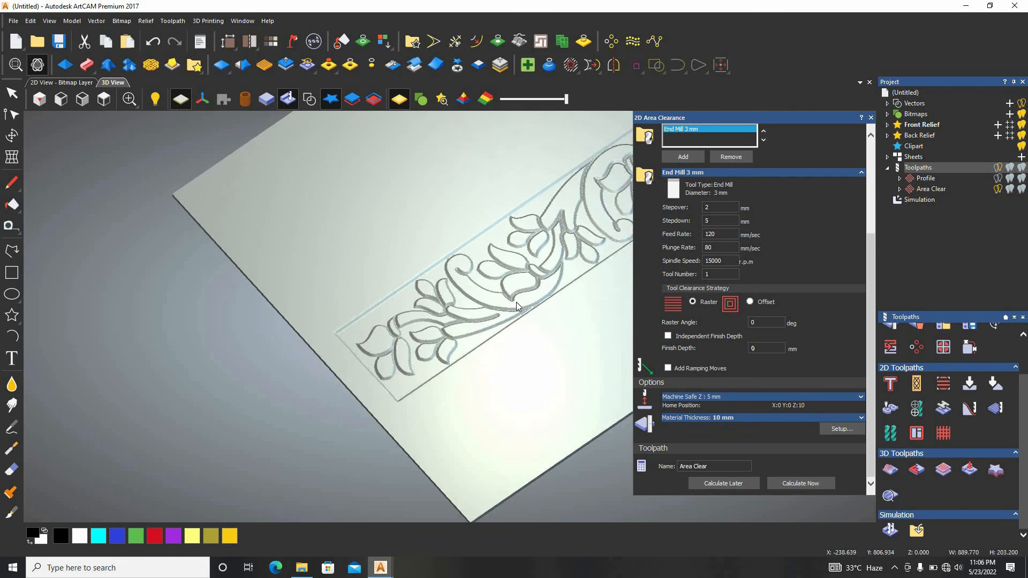
scroll(518, 303, up, 5)
drag(495, 226, 480, 189)
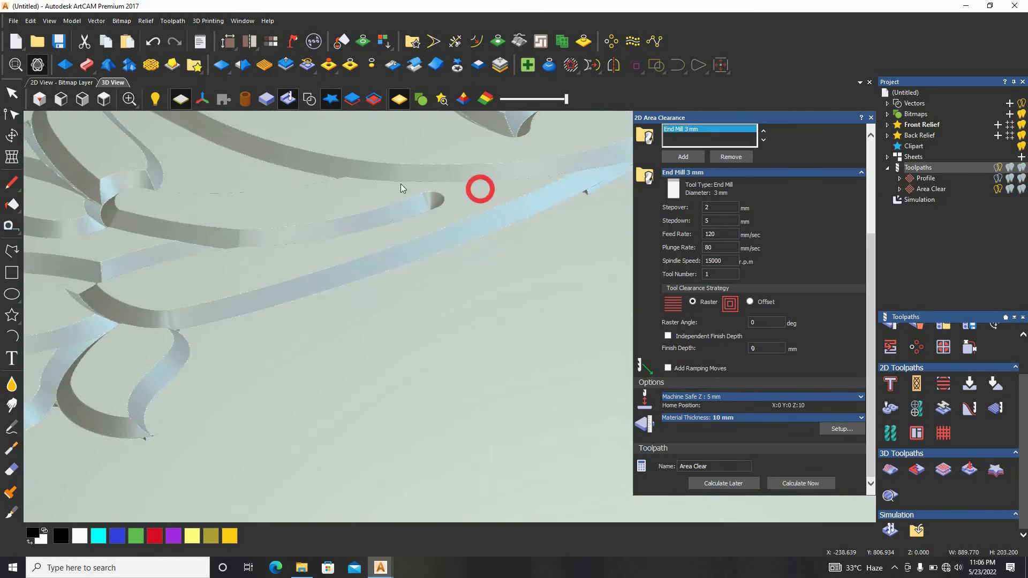
scroll(277, 306, down, 5)
scroll(290, 281, up, 5)
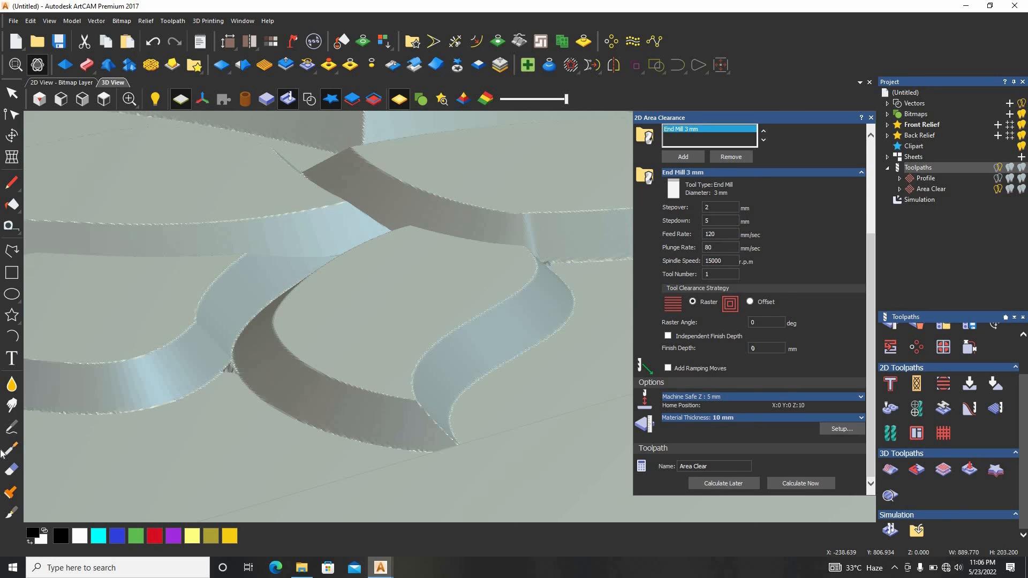
click(13, 101)
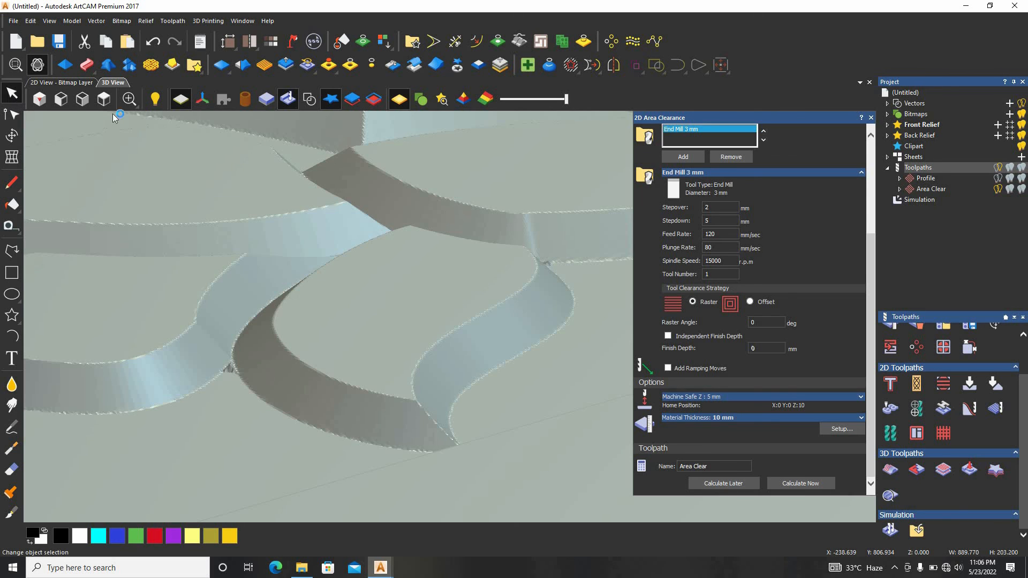
scroll(529, 307, down, 3)
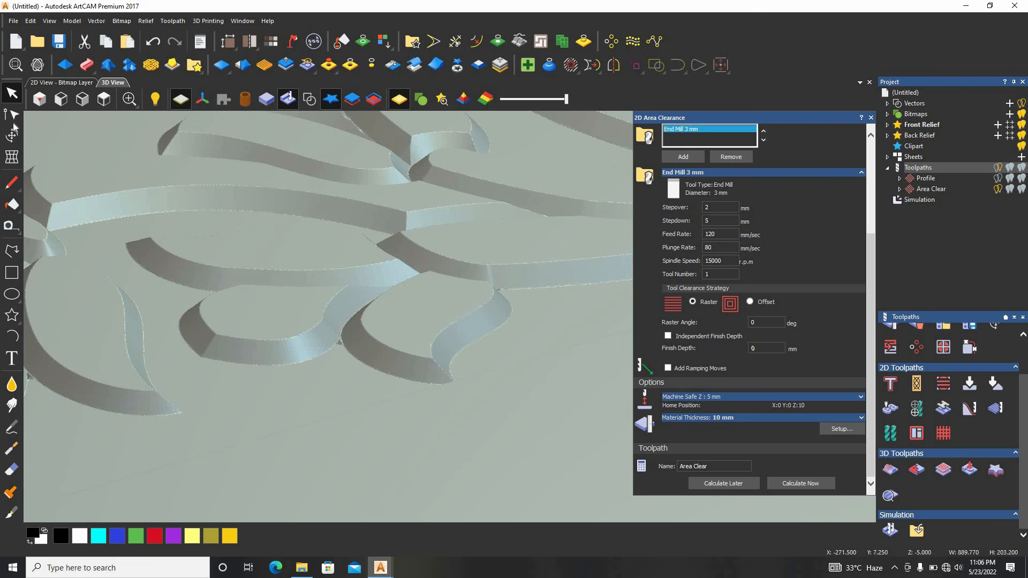